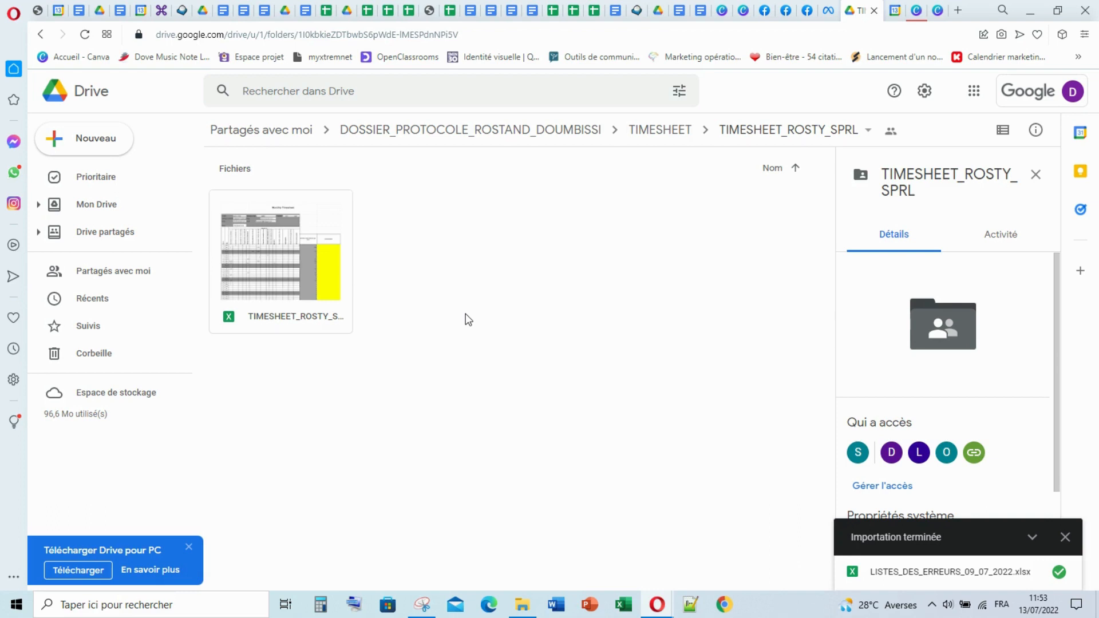
Open the TIMESHEET_ROSTY_SPRL spreadsheet and look over its monthly timesheet from the header to the Total row.
double_click(297, 273)
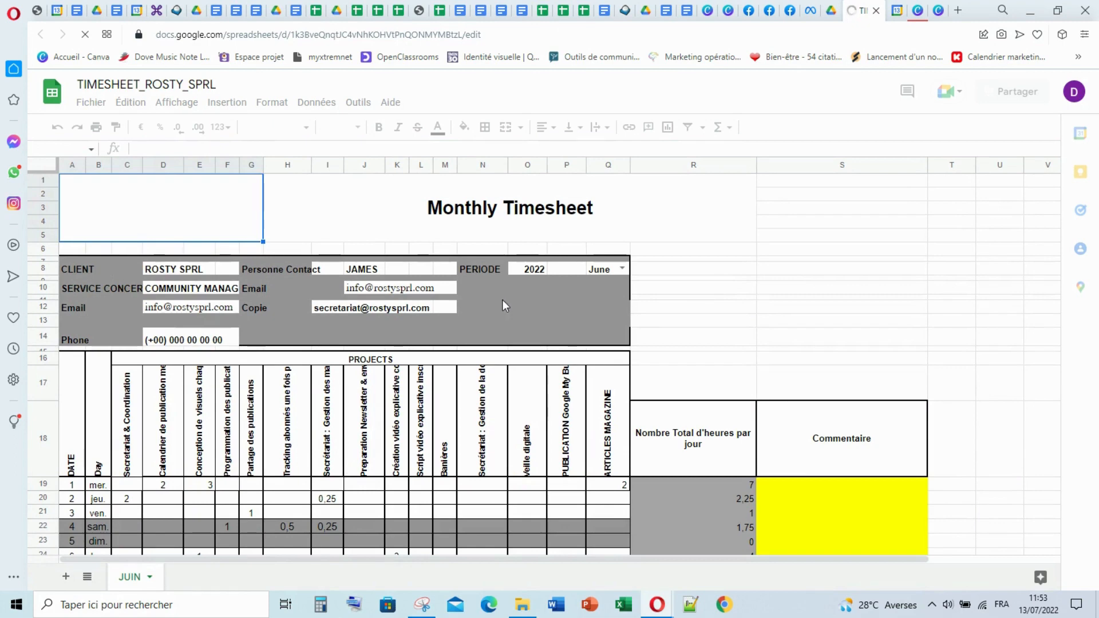
scroll(615, 397, "down", 5)
scroll(613, 392, "down", 7)
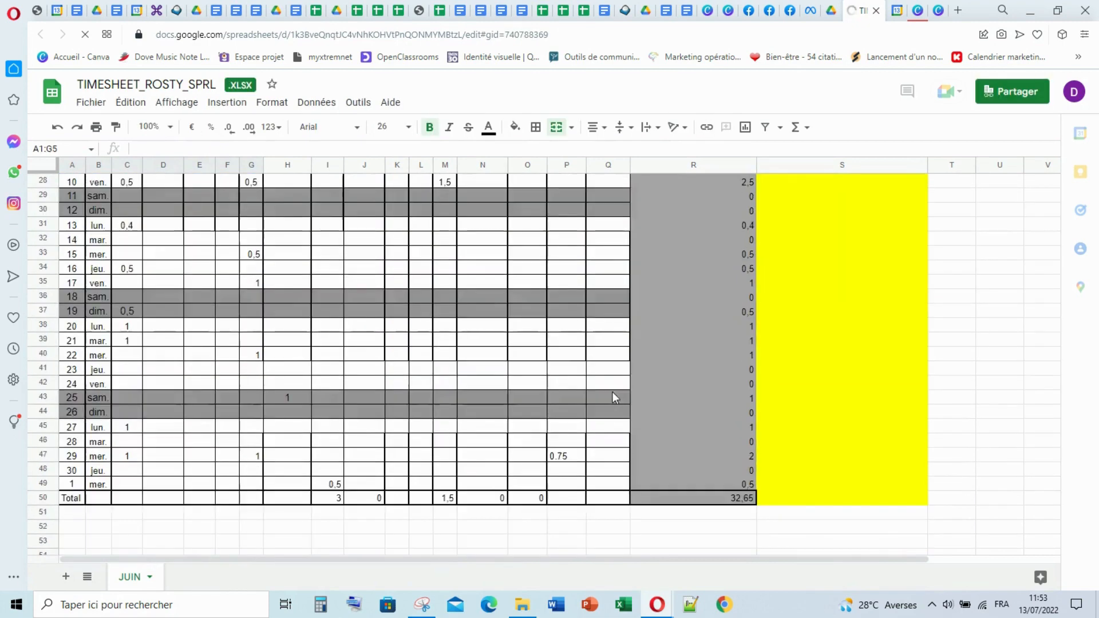
scroll(613, 393, "up", 2)
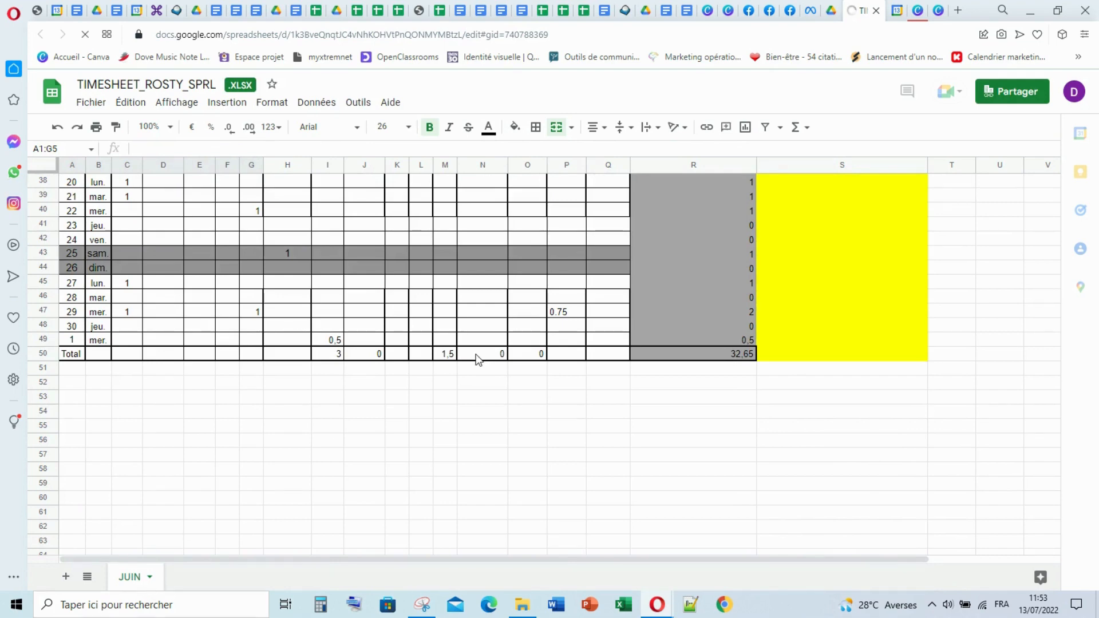
scroll(478, 359, "up", 8)
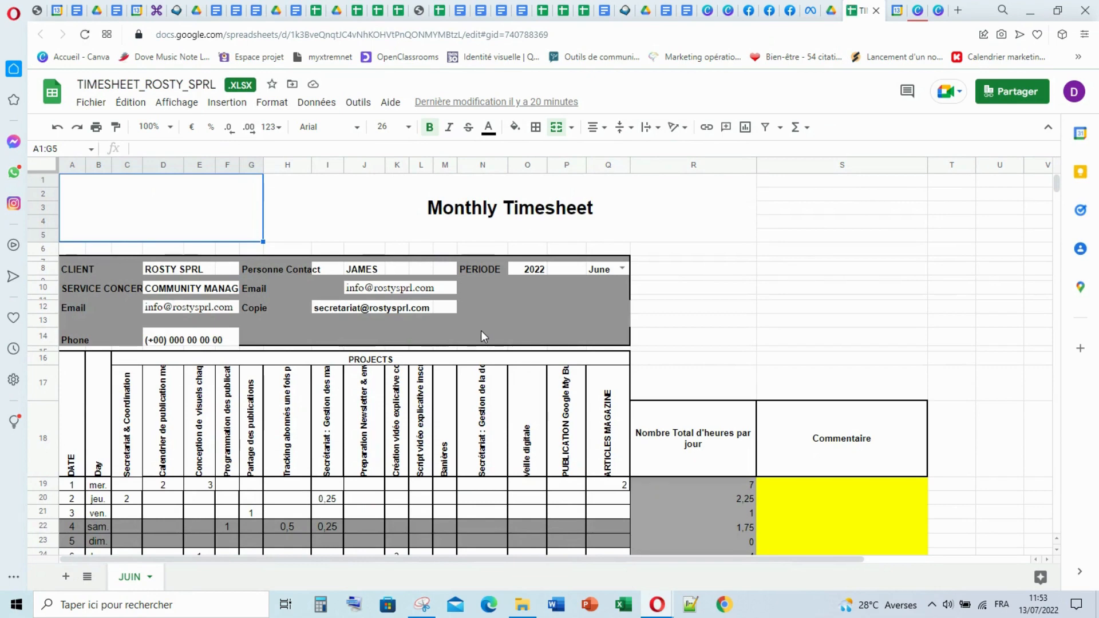
scroll(481, 332, "down", 1)
scroll(389, 288, "up", 1)
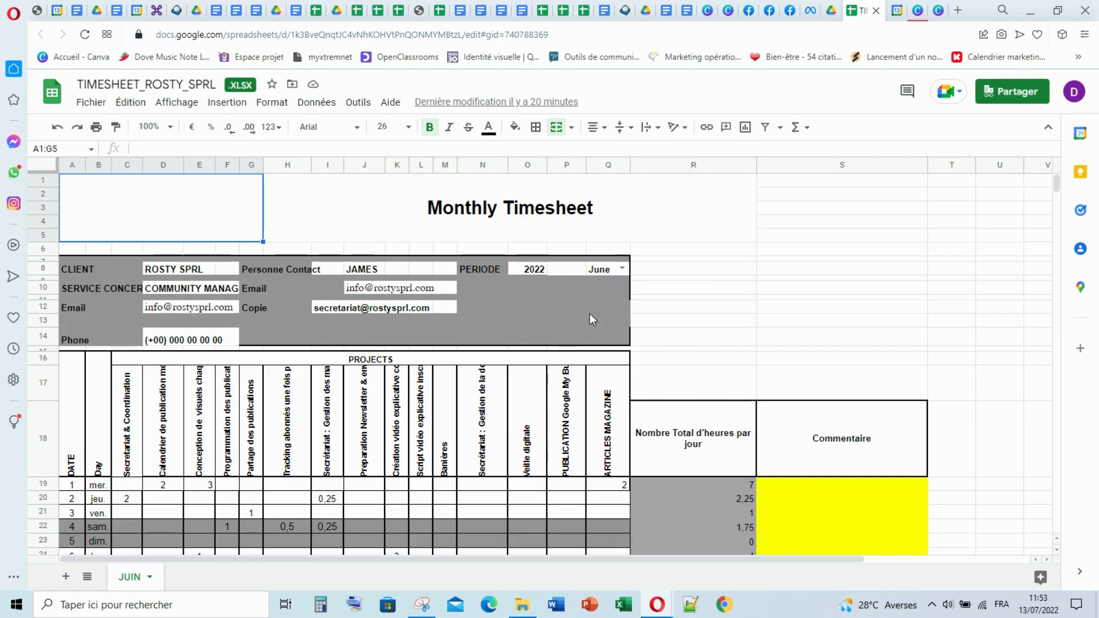
Examine the month choices of the PERIODE field, the project columns, and the daily and total hours of the June timesheet.
left_click(623, 270)
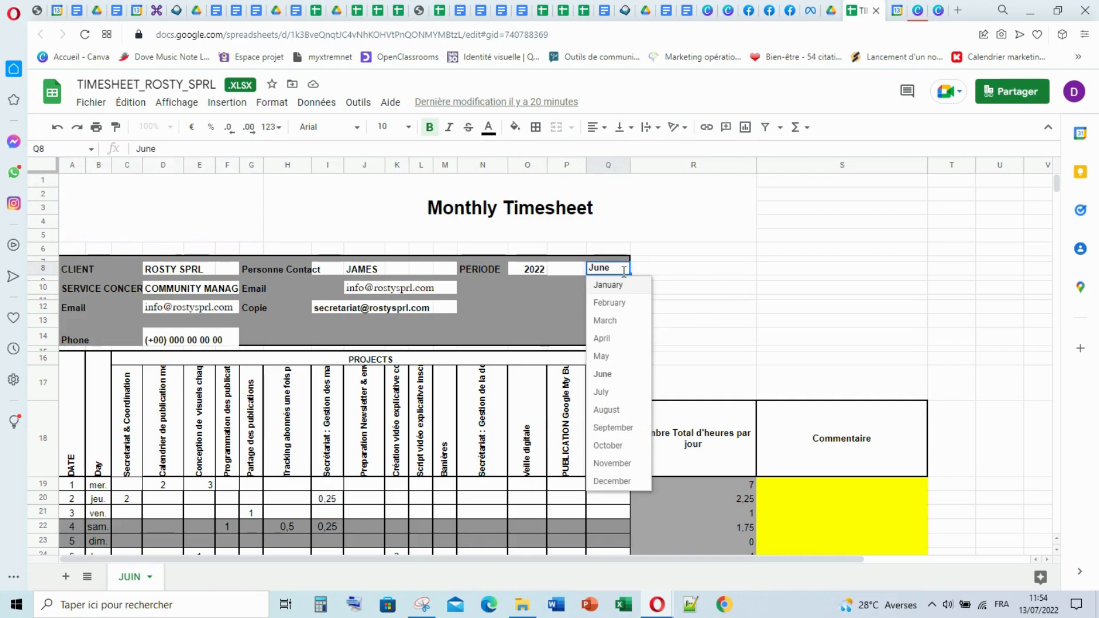
left_click(553, 290)
scroll(275, 392, "down", 2)
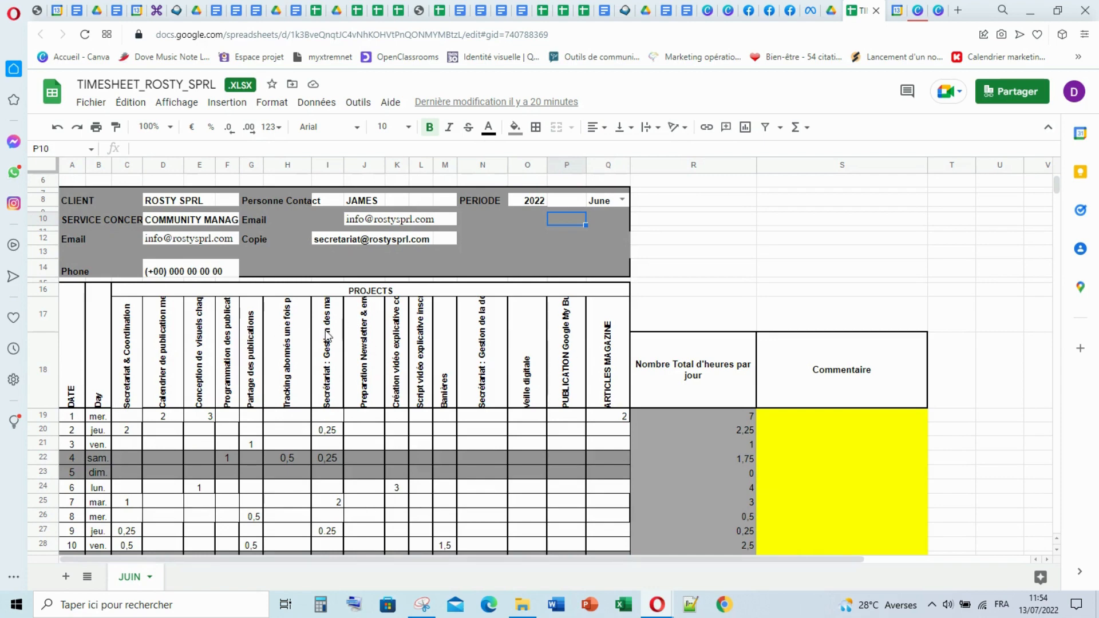
scroll(497, 343, "down", 5)
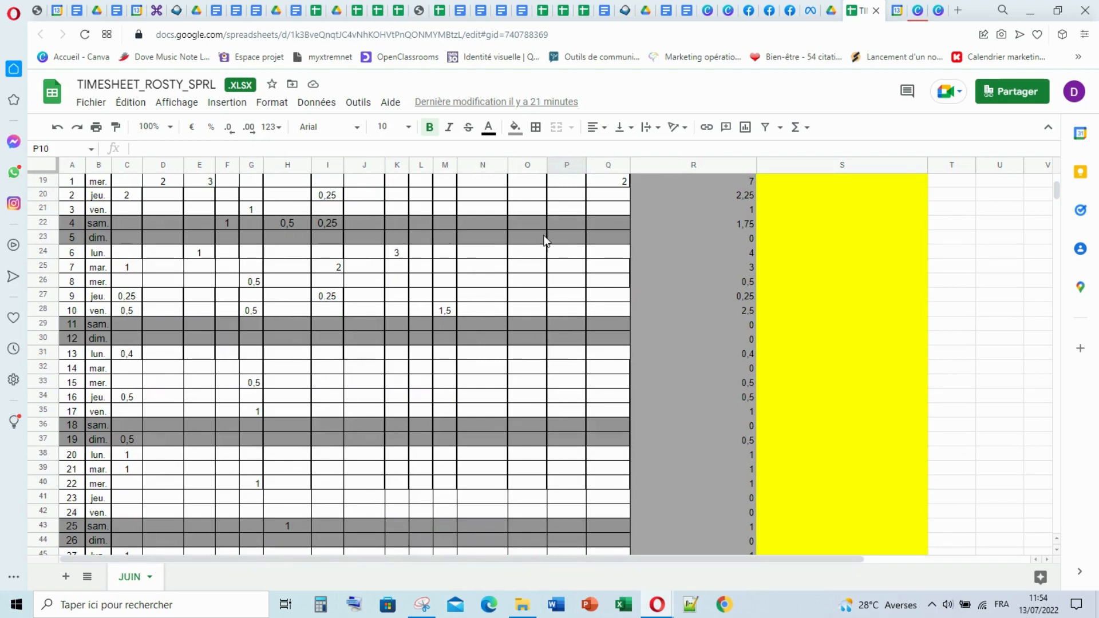
scroll(449, 322, "up", 3)
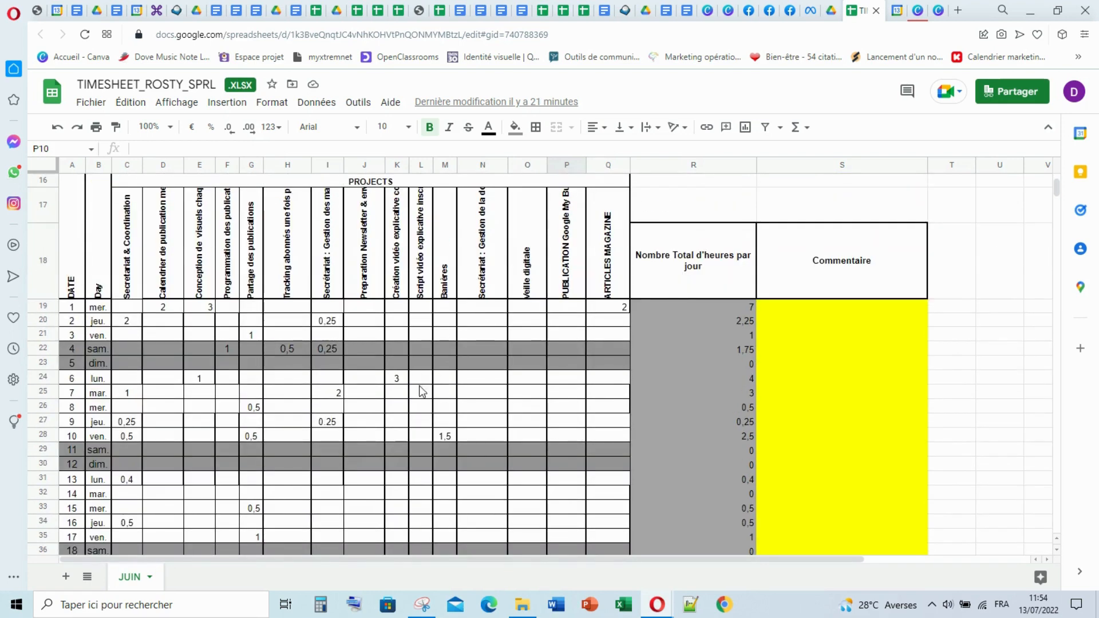
scroll(421, 389, "down", 1)
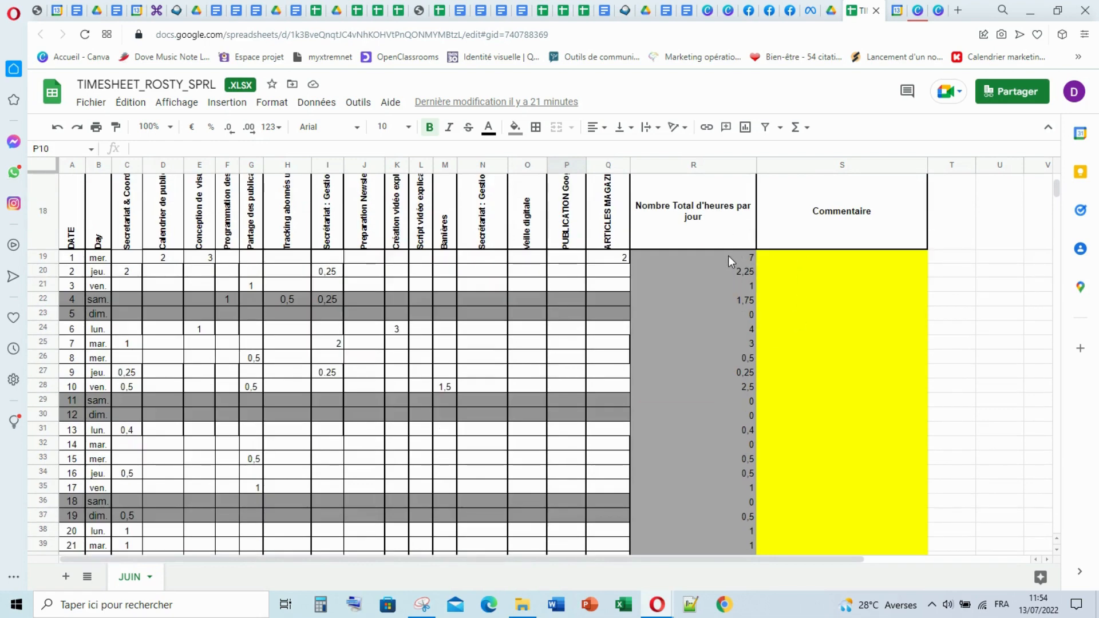
scroll(734, 267, "down", 4)
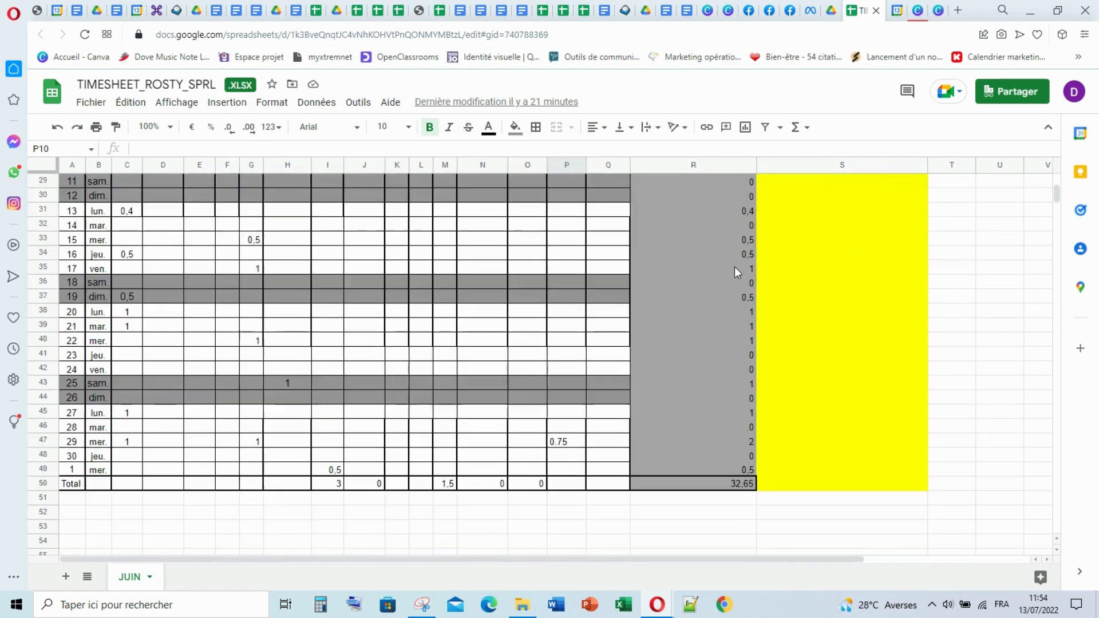
scroll(733, 267, "down", 1)
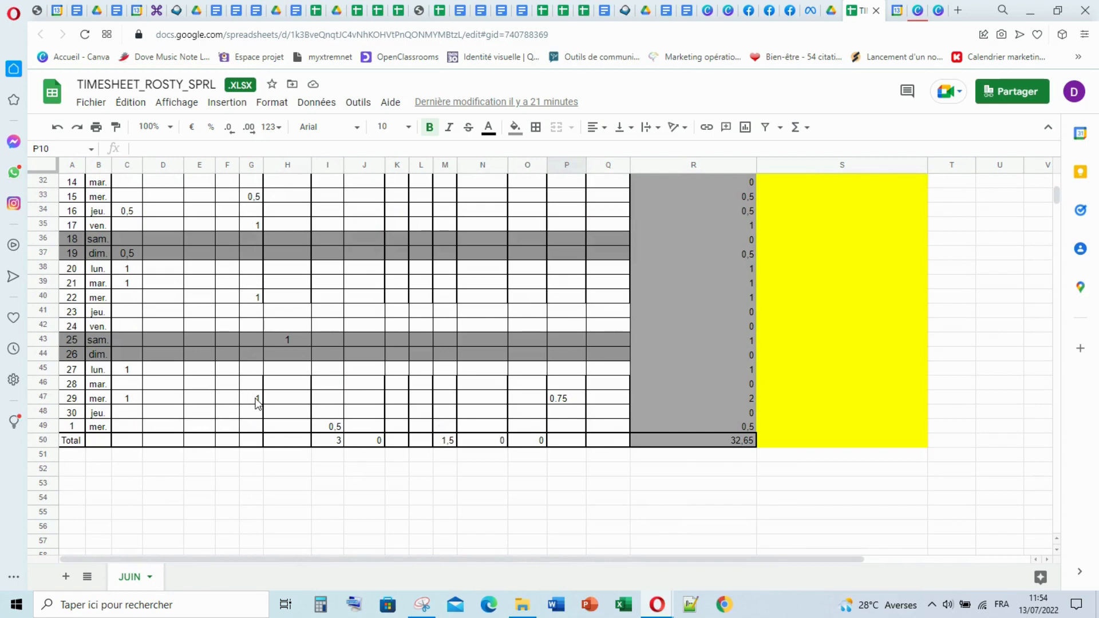
scroll(789, 343, "up", 2)
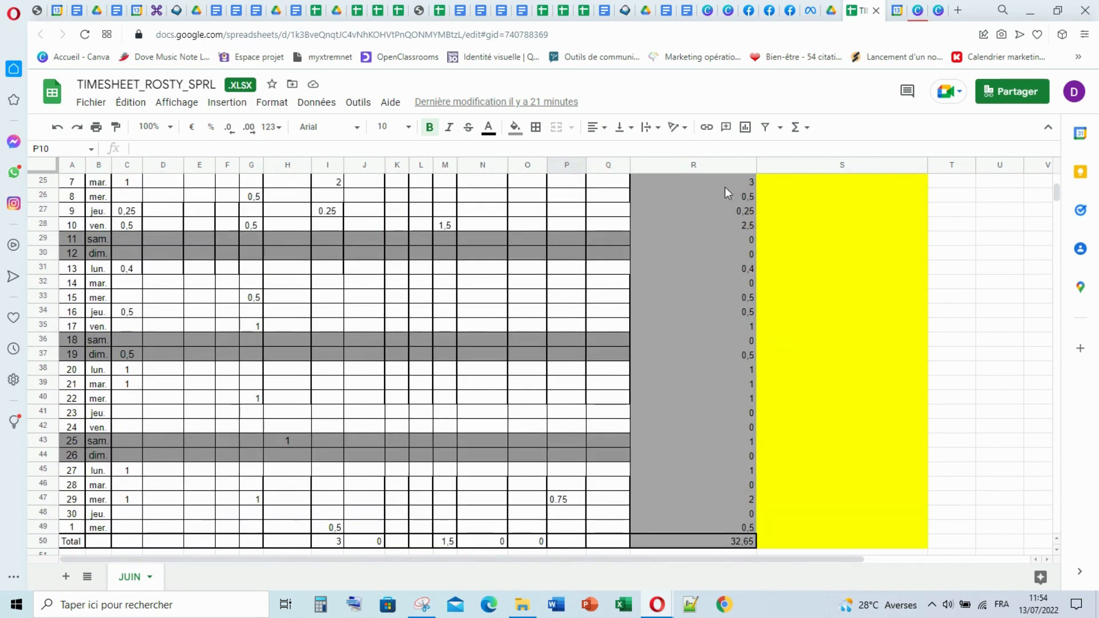
scroll(720, 279, "down", 2)
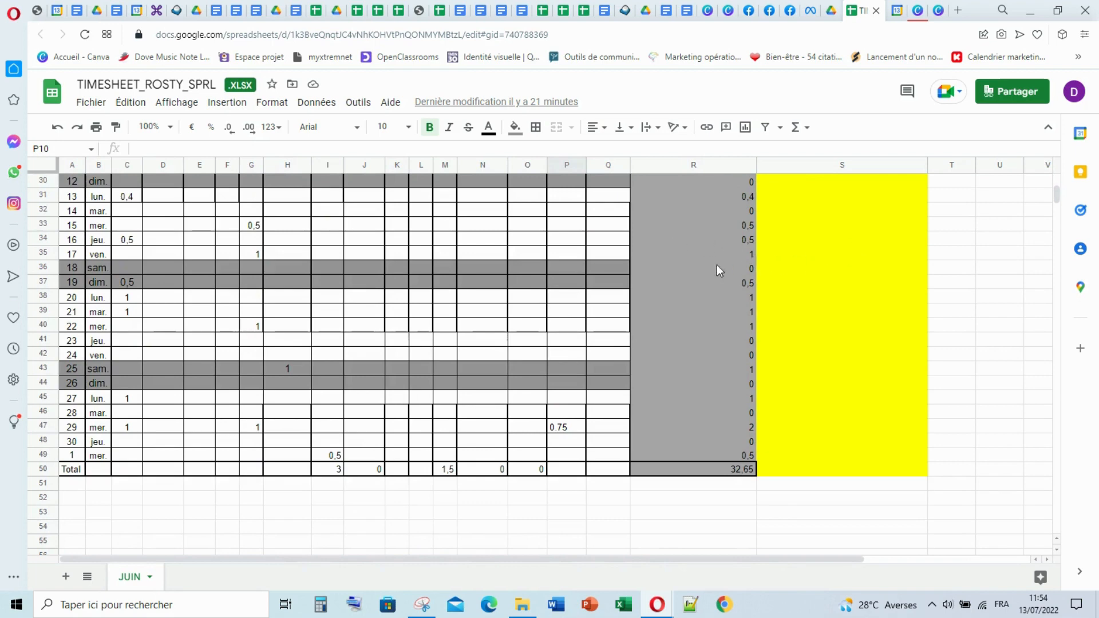
scroll(713, 270, "down", 1)
scroll(618, 302, "up", 5)
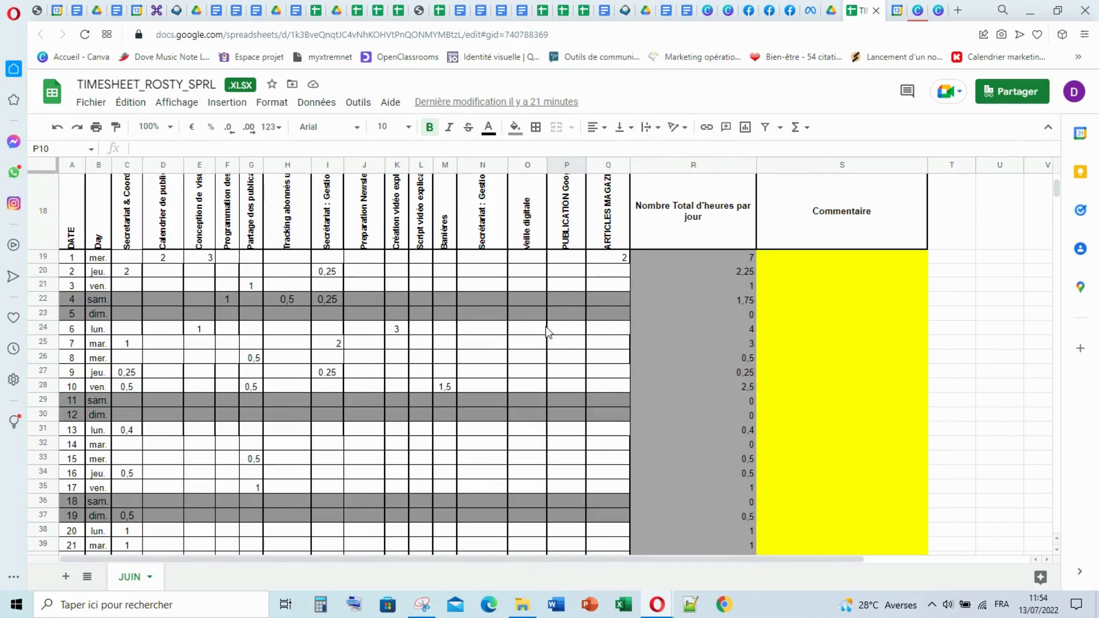
Examine the yellow Commentaire column beside the daily hours and return to the timesheet header.
left_click(885, 271)
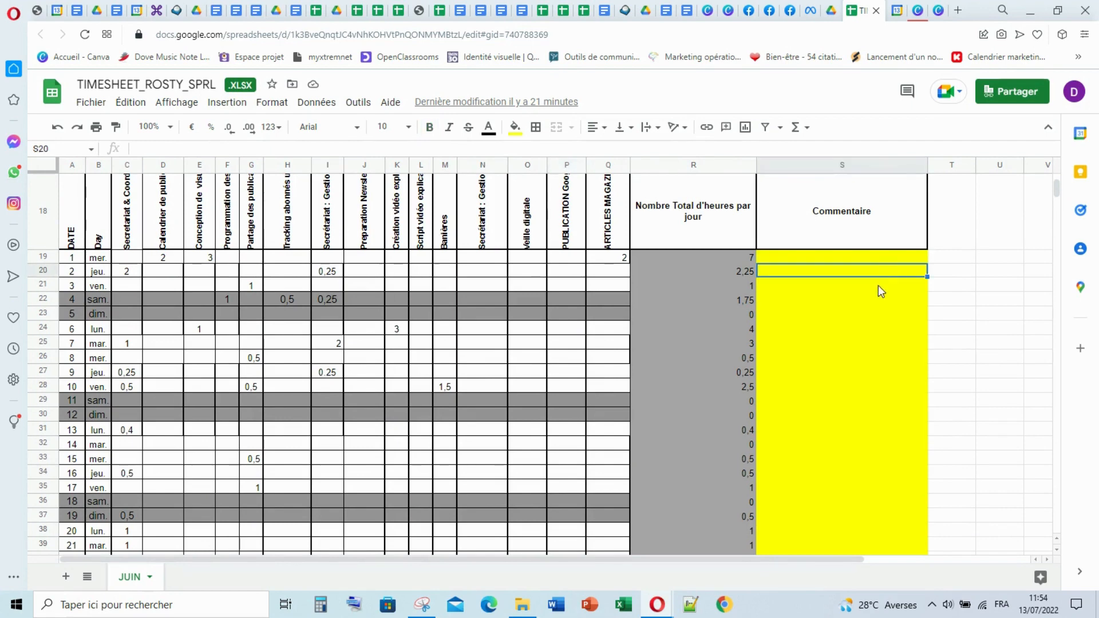
left_click(867, 317)
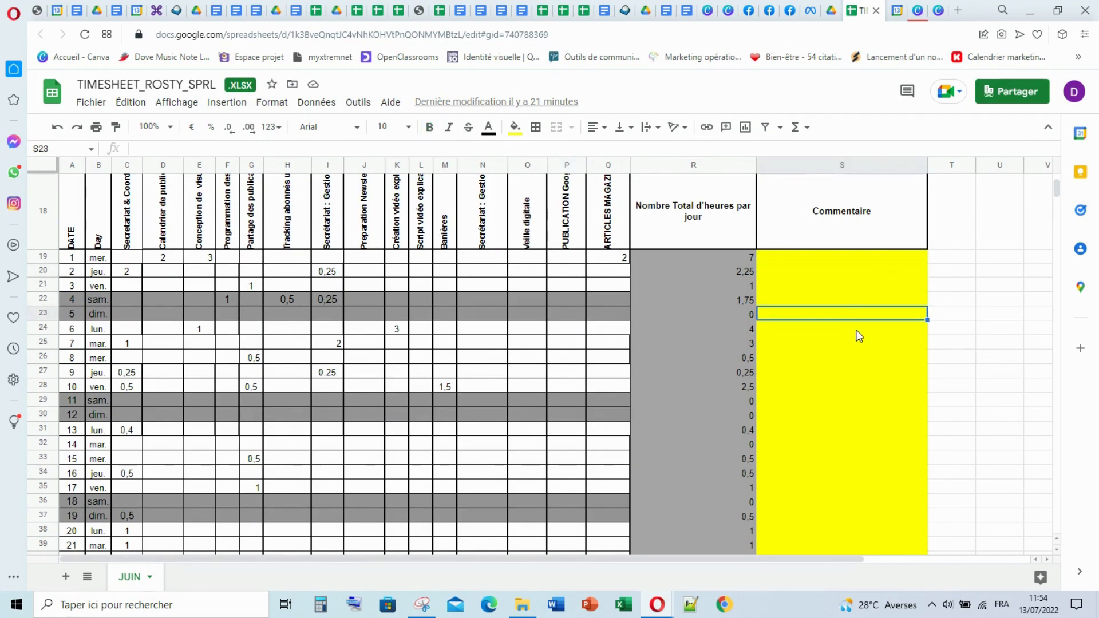
left_click(854, 345)
left_click(848, 371)
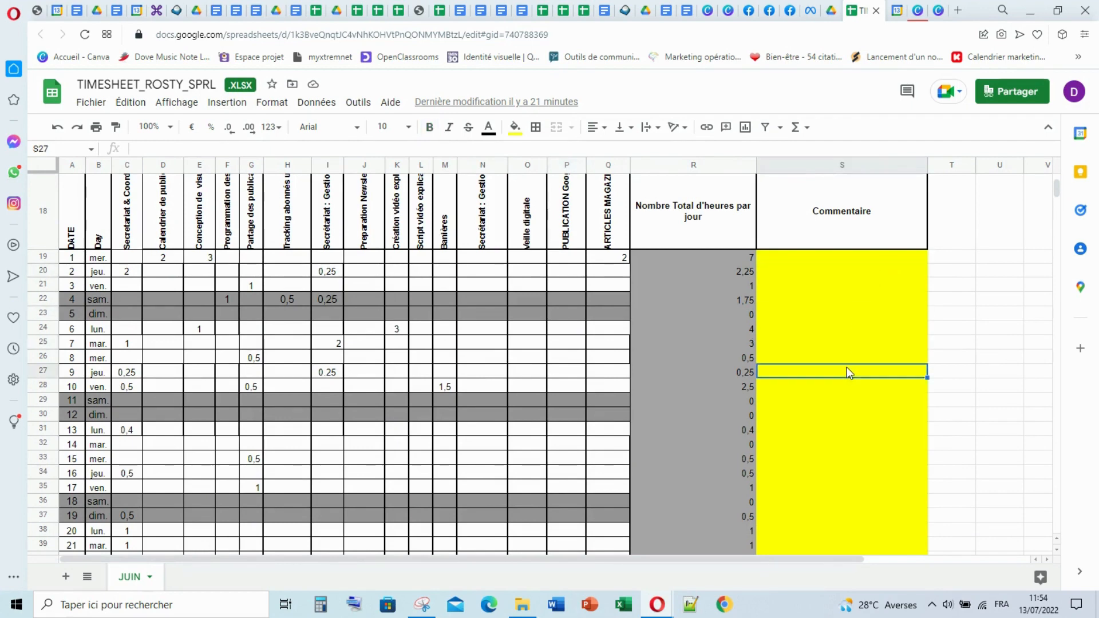
left_click(845, 399)
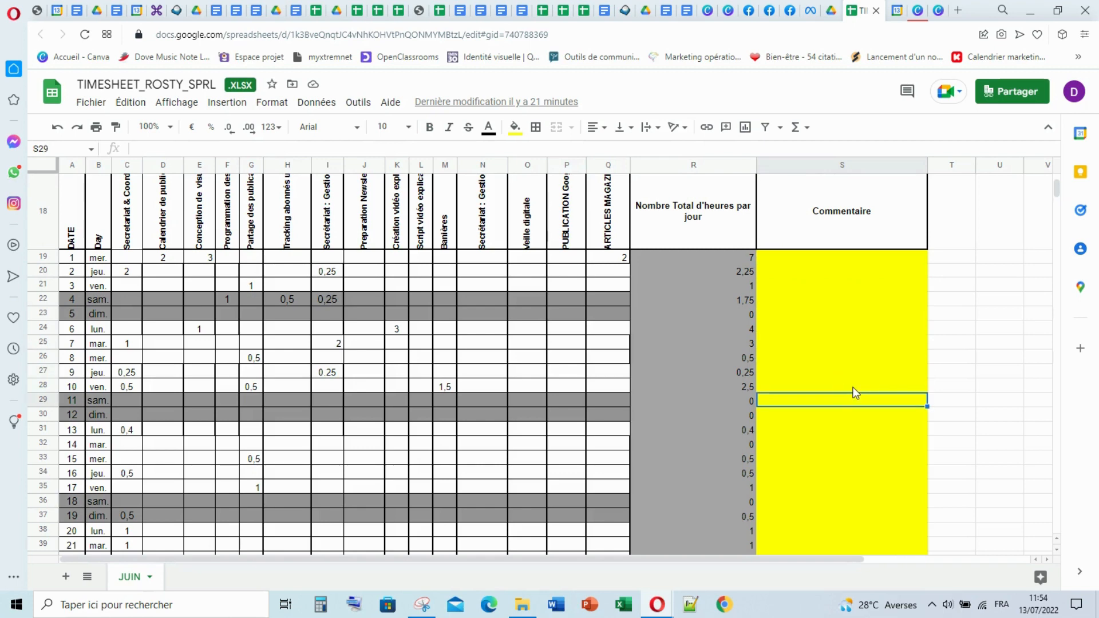
left_click(855, 392)
left_click(858, 404)
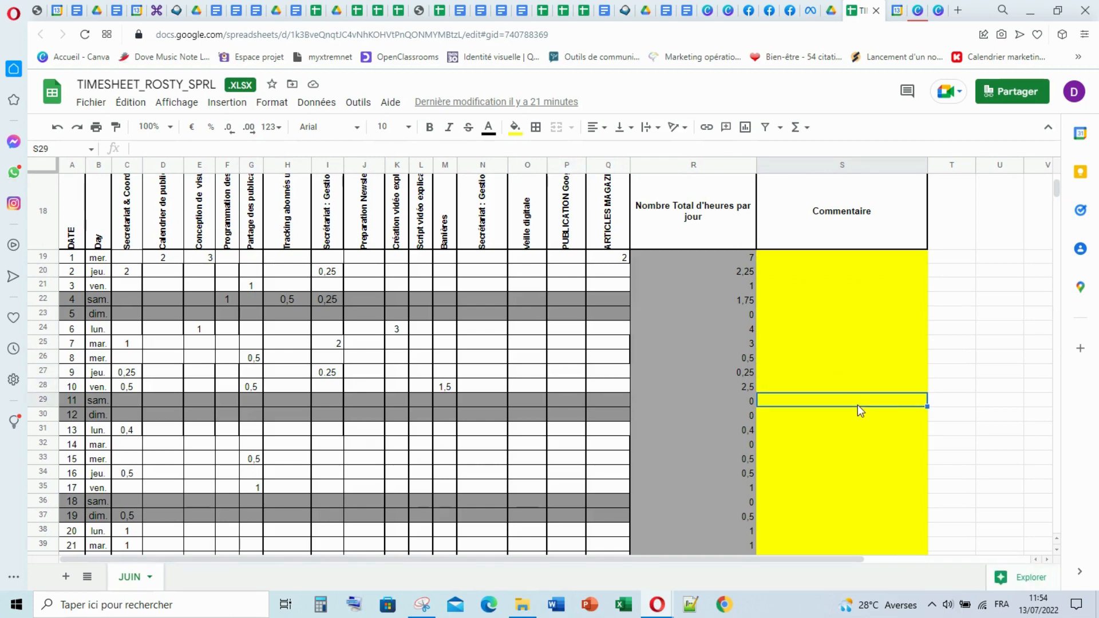
left_click(857, 436)
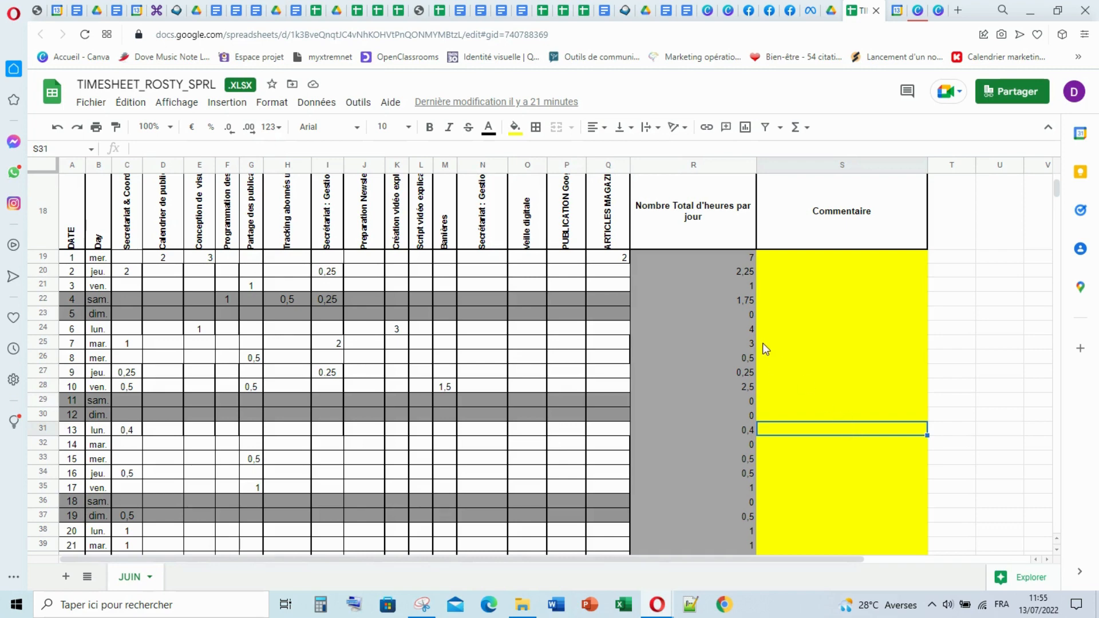
scroll(727, 338, "down", 3)
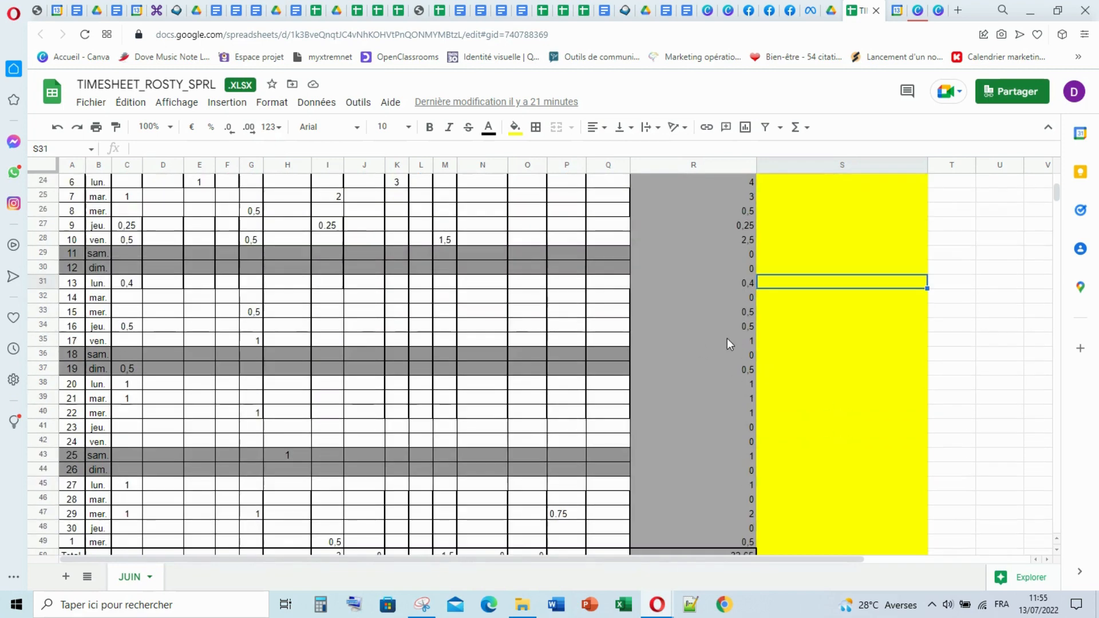
scroll(727, 339, "up", 5)
scroll(727, 335, "up", 5)
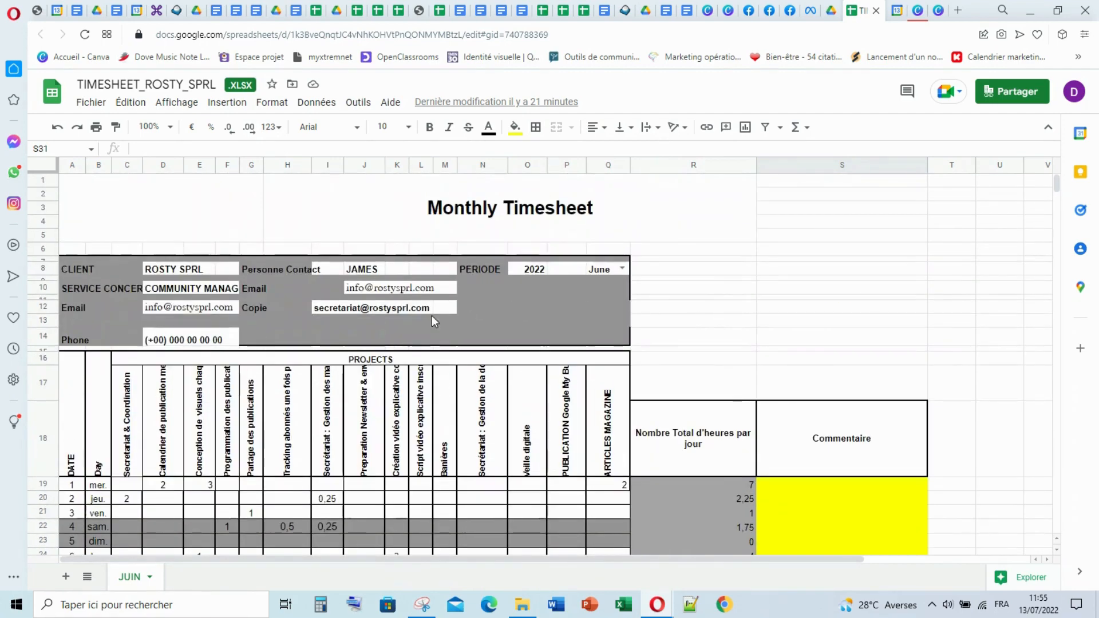
Duplicate the JUIN sheet and place the copy before the original.
scroll(427, 328, "down", 2)
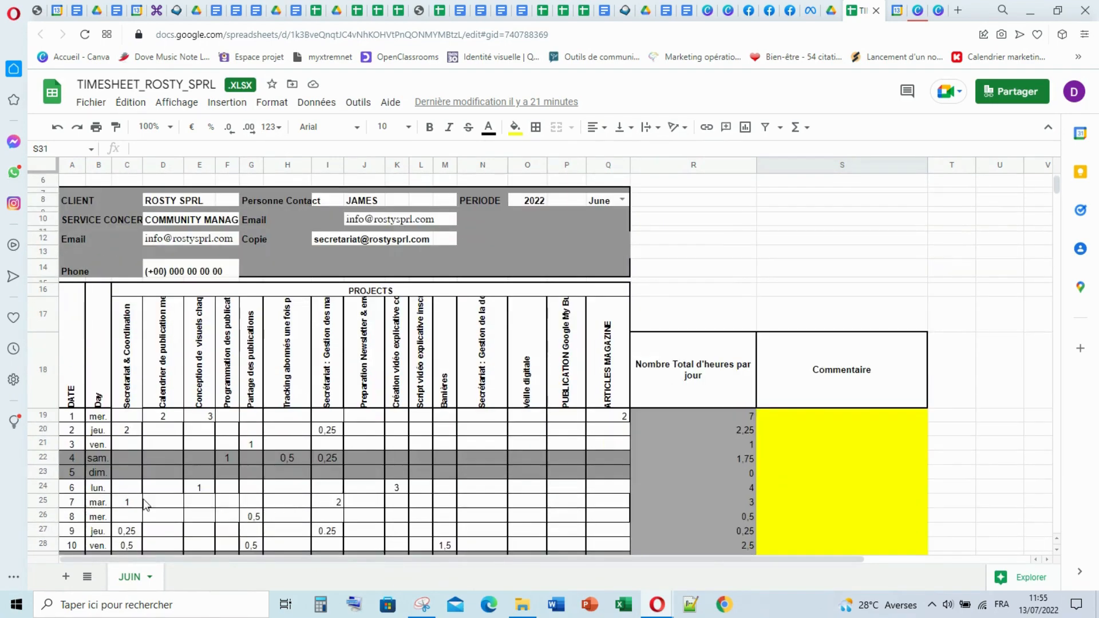
left_click(126, 576)
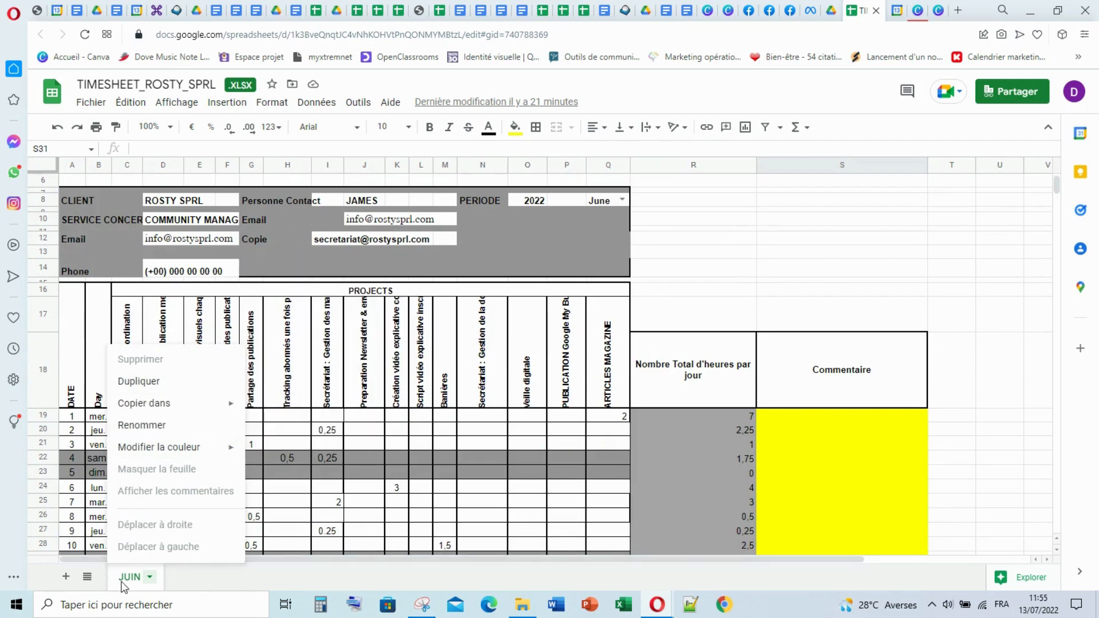
left_click(150, 382)
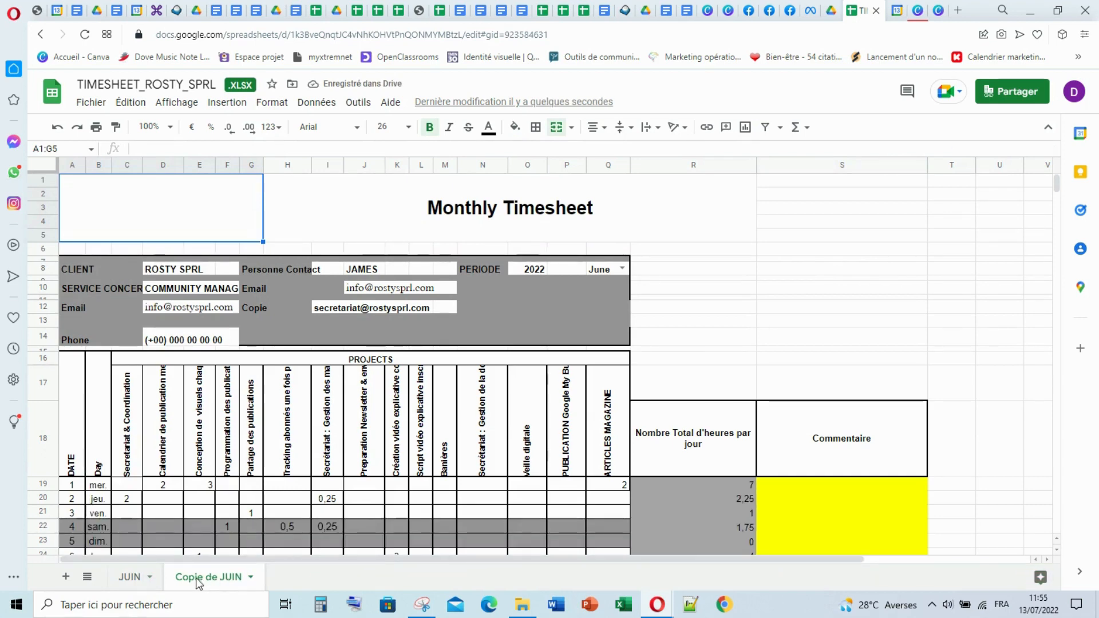
left_click_drag(196, 582, 137, 582)
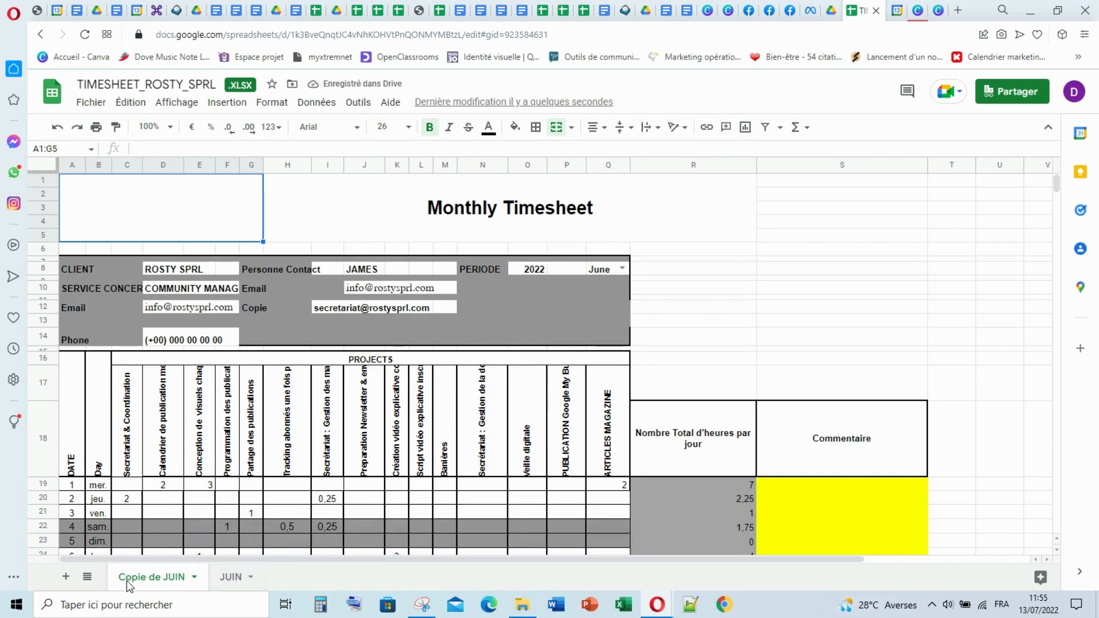
Rename the copied sheet as JUILLET_2022.
right_click(174, 580)
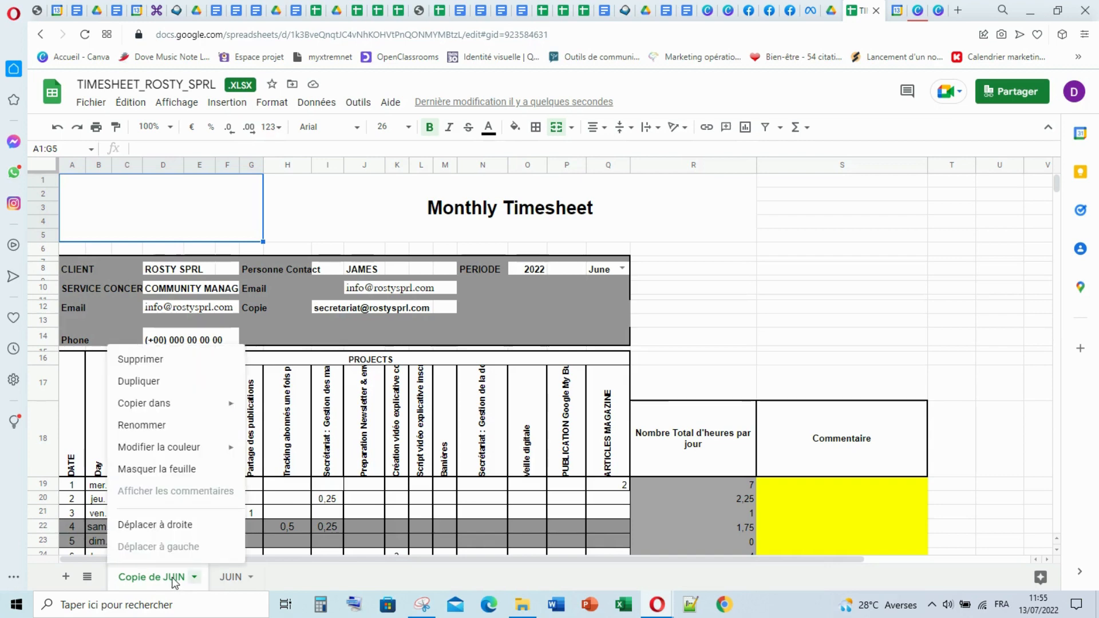
left_click(163, 427)
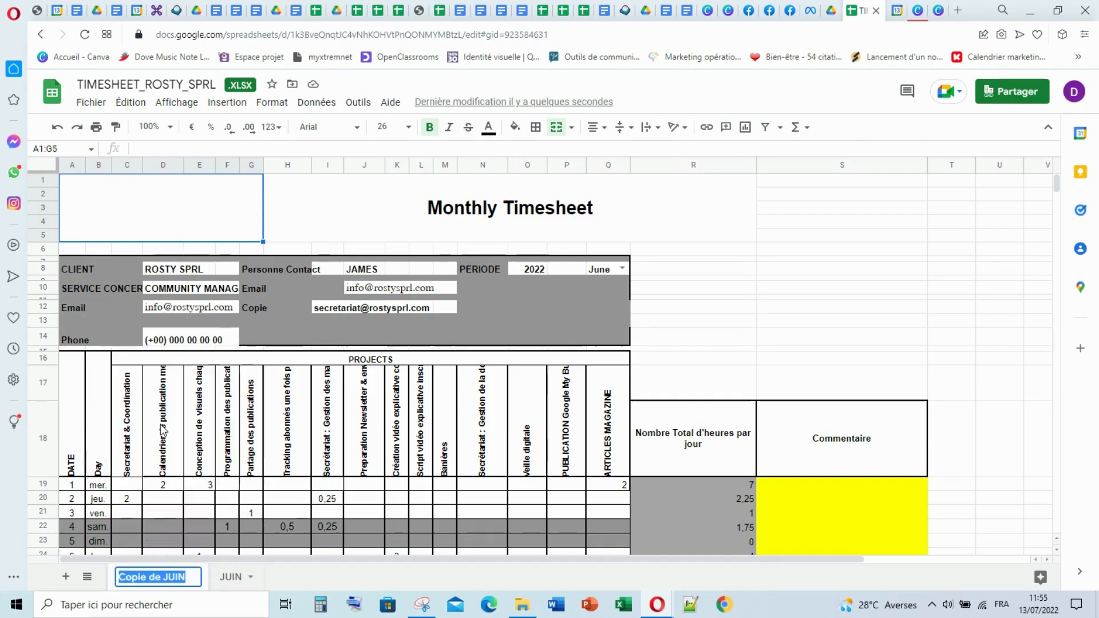
type("JUI")
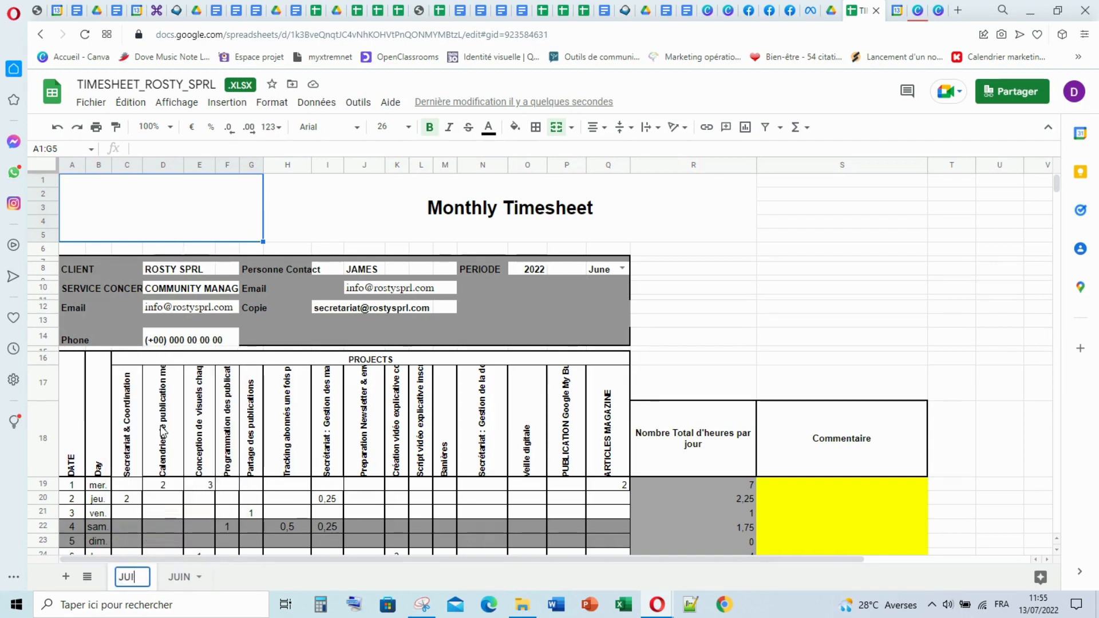
type("LLET")
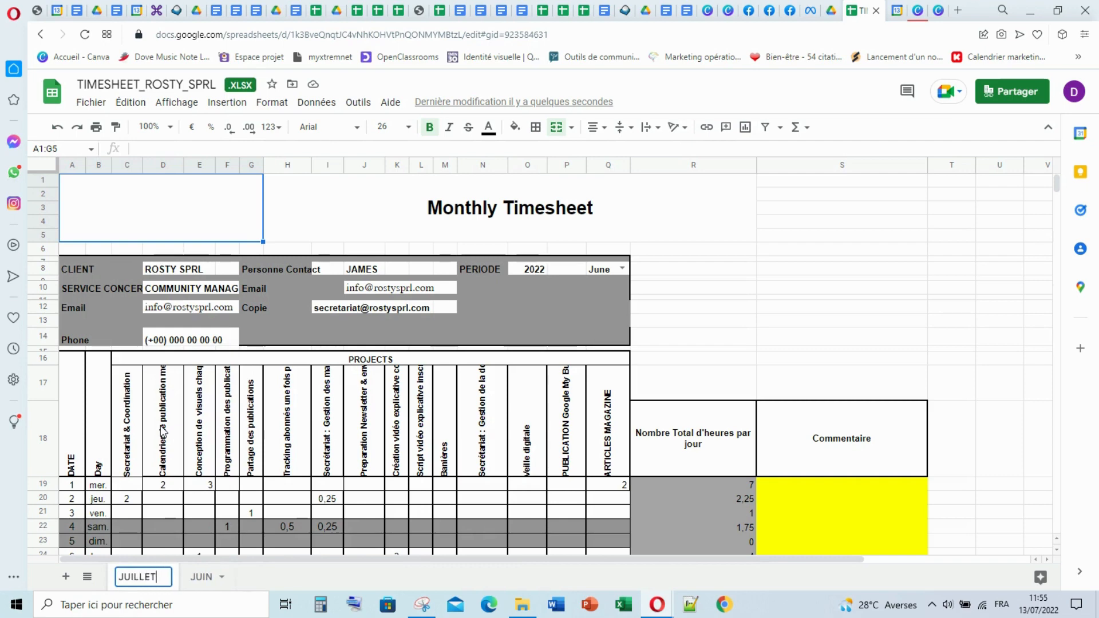
type("2022")
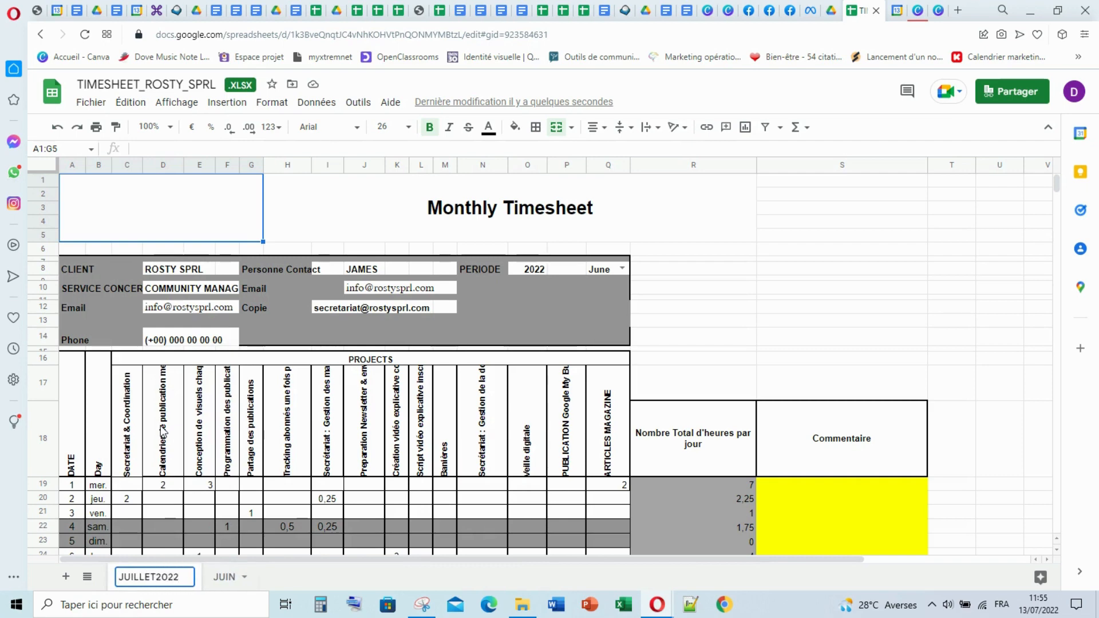
type("8")
key("BackSpace")
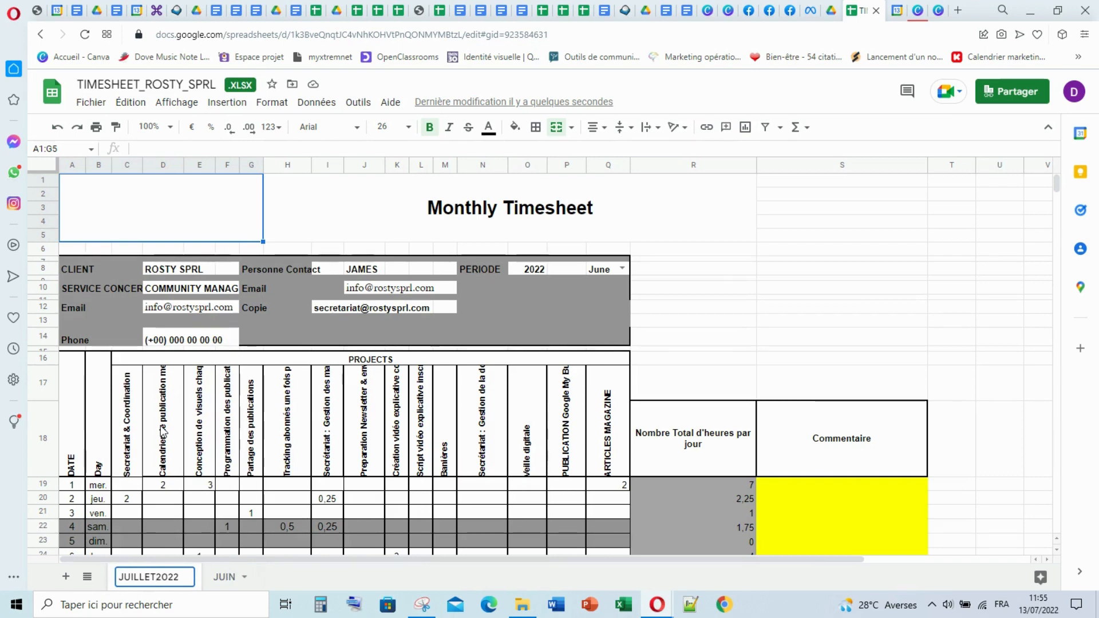
type("_")
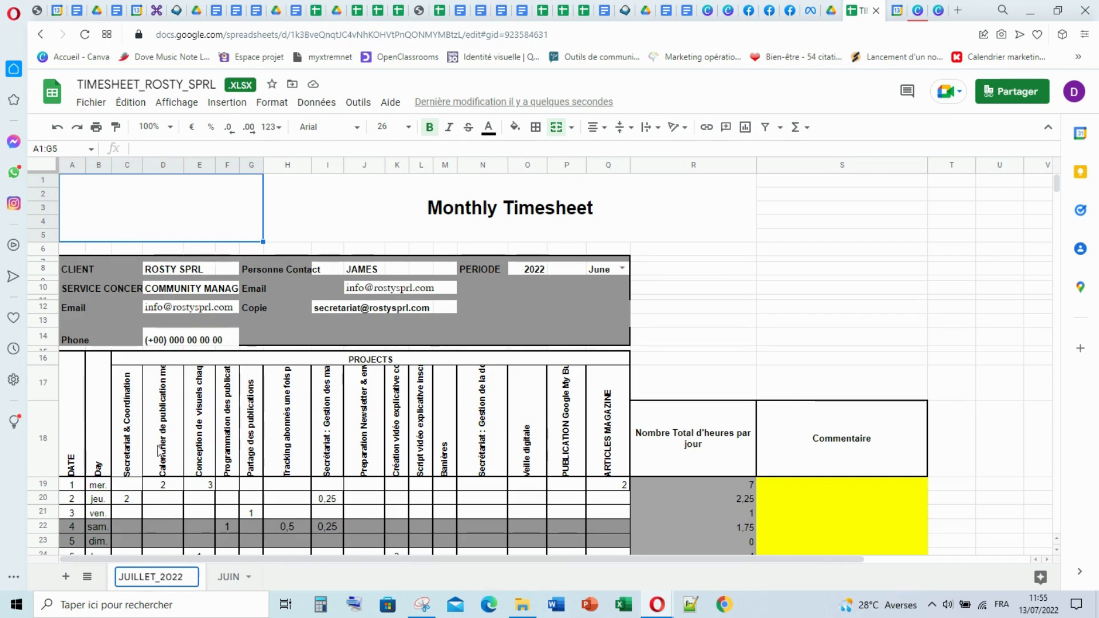
left_click(291, 567)
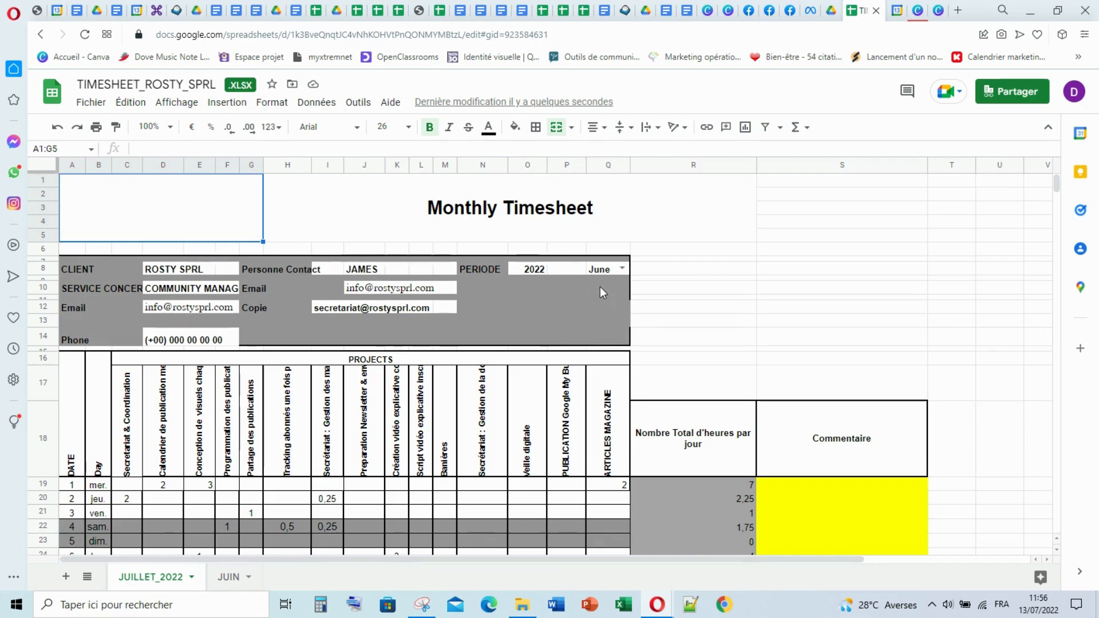
Set the PERIODE month to July on the JUILLET_2022 sheet and check the weekday rows against the calendar.
left_click(623, 269)
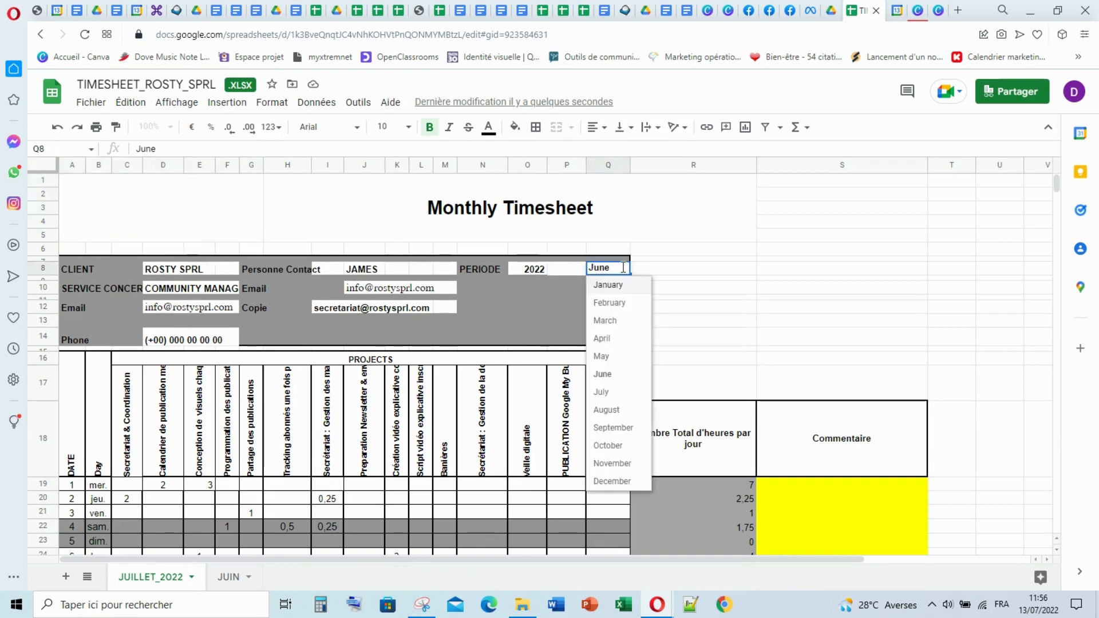
left_click(616, 393)
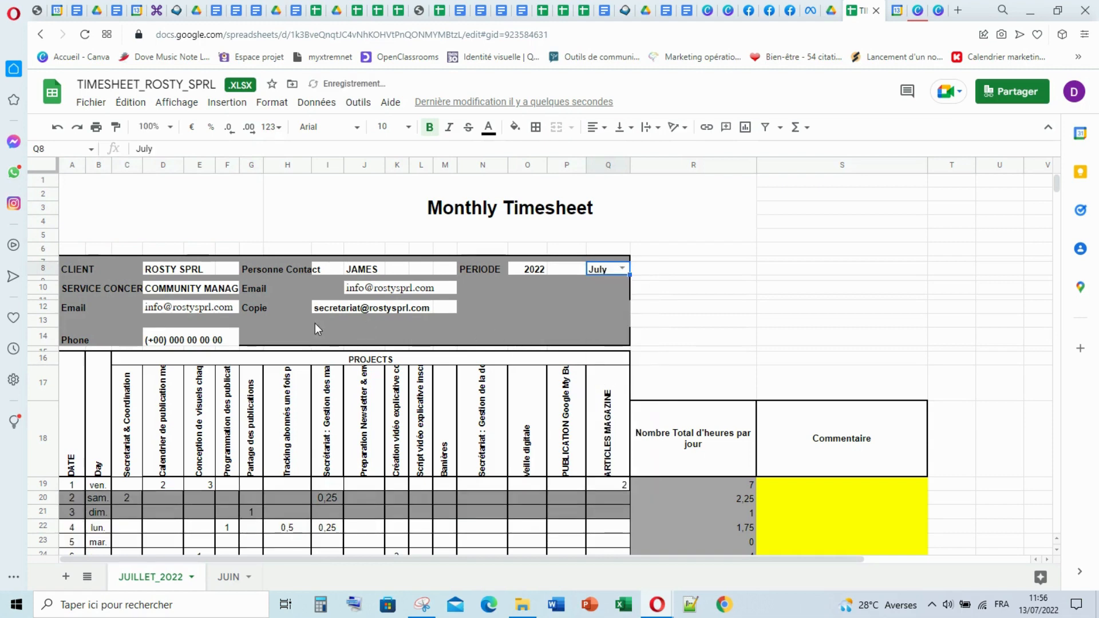
scroll(314, 322, "down", 3)
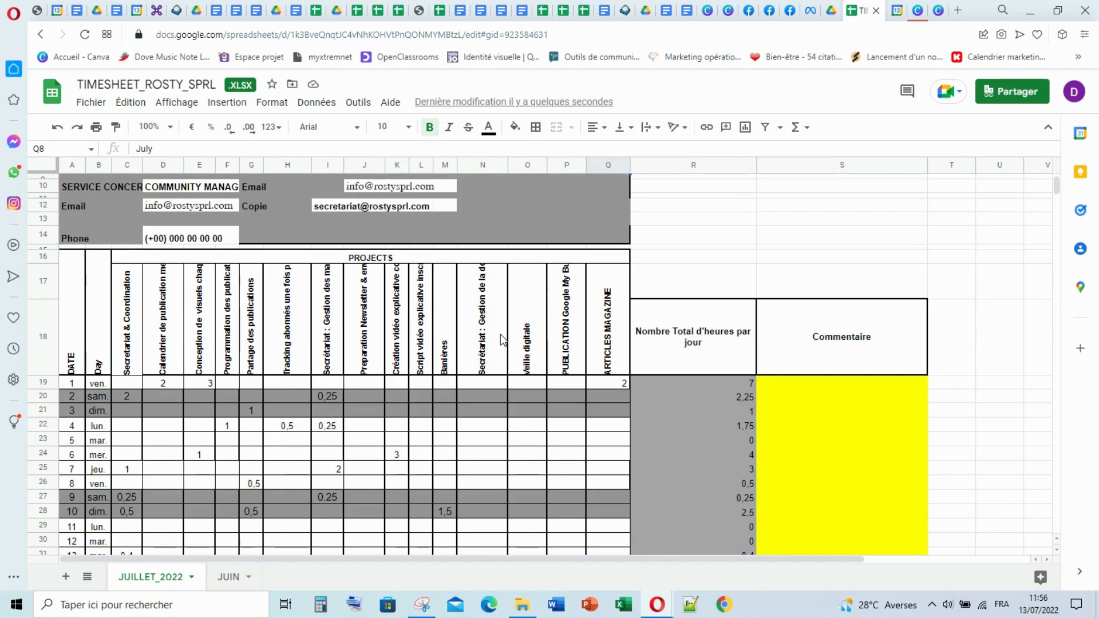
scroll(416, 308, "up", 1)
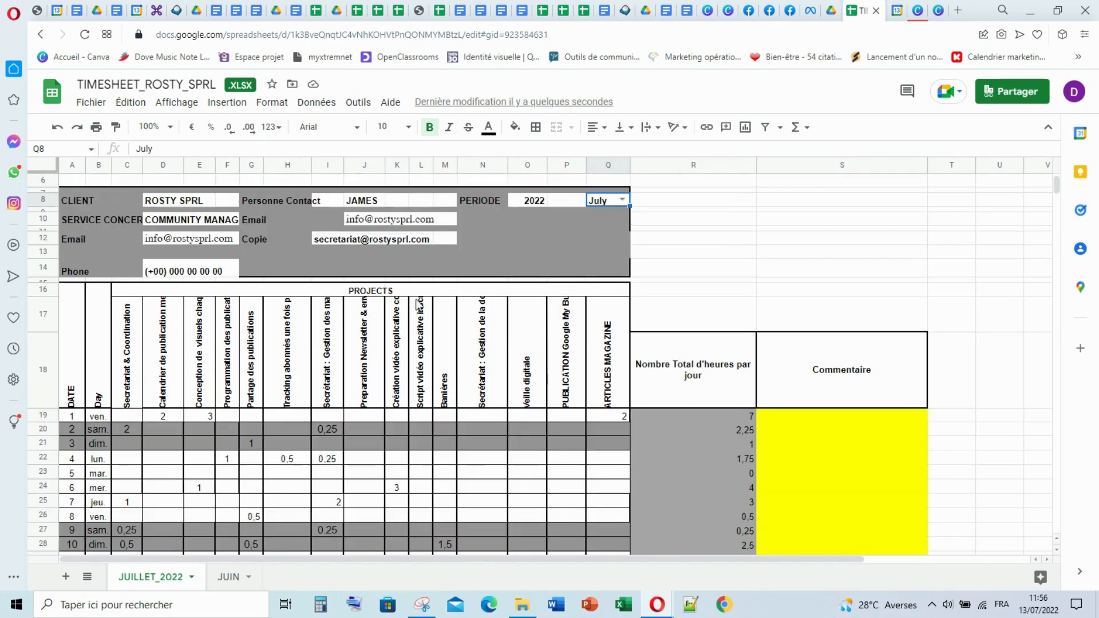
scroll(370, 255, "down", 1)
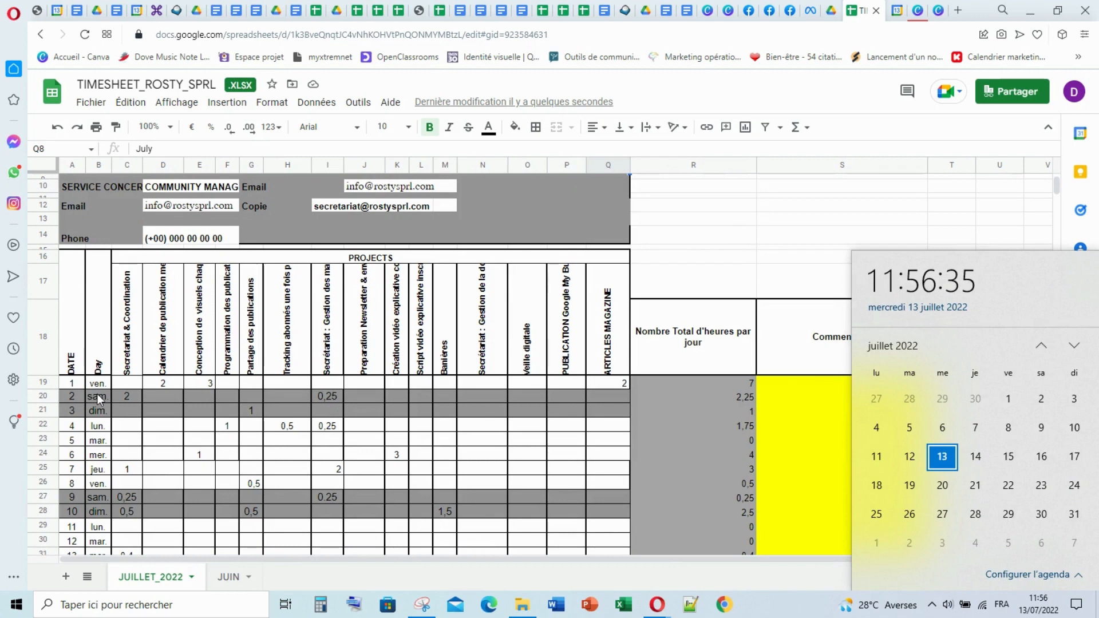
Change the date in the last day row, just above Total, to 31.
scroll(98, 406, "down", 5)
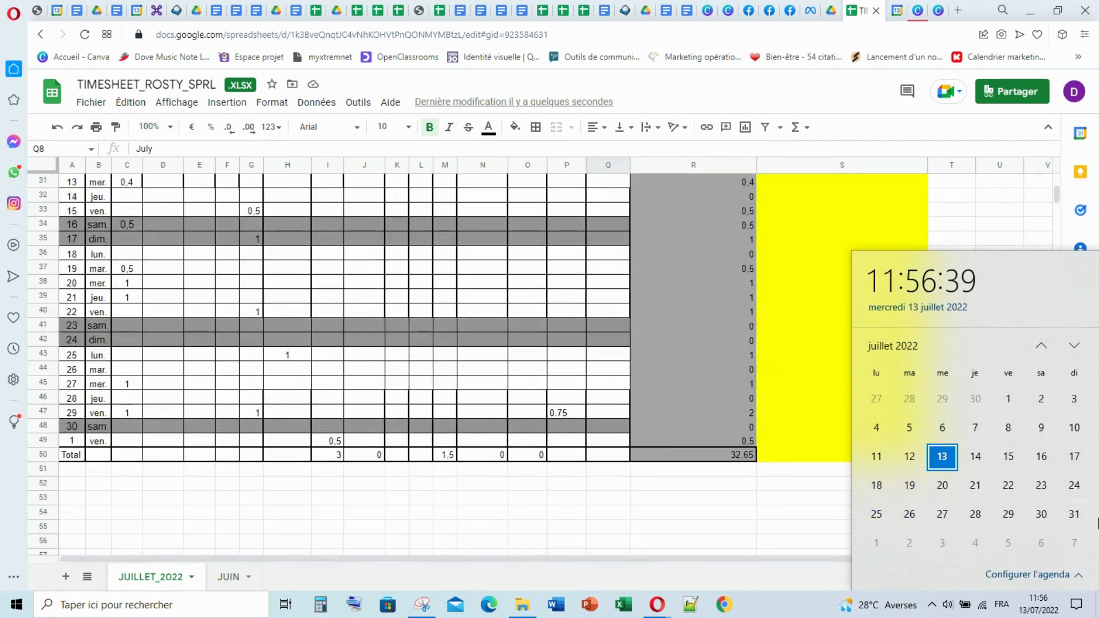
left_click(74, 444)
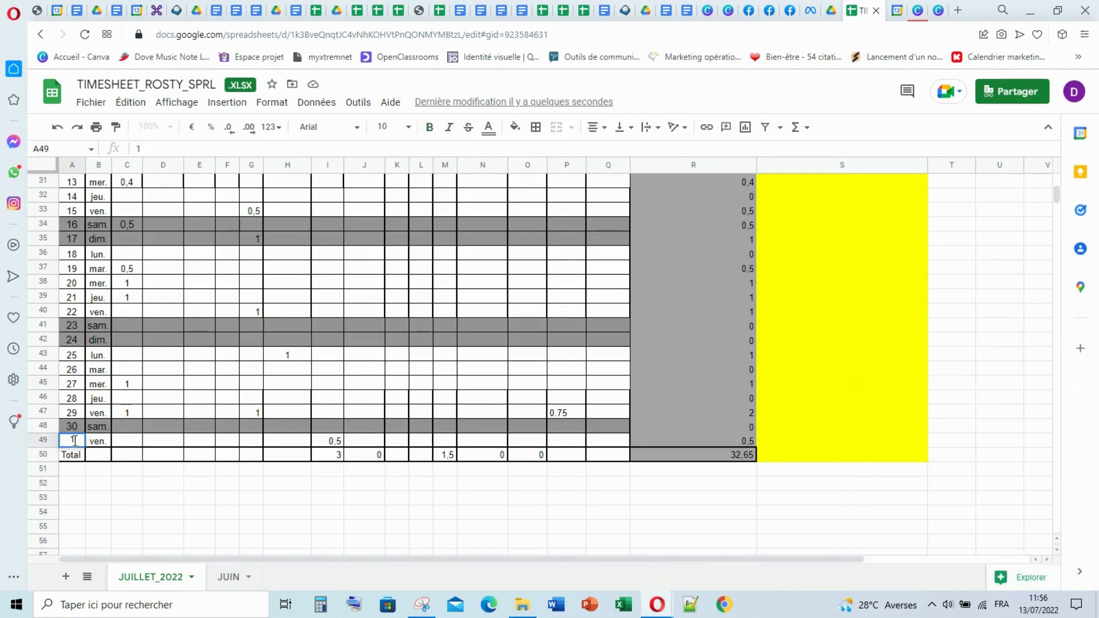
type("31")
left_click(179, 385)
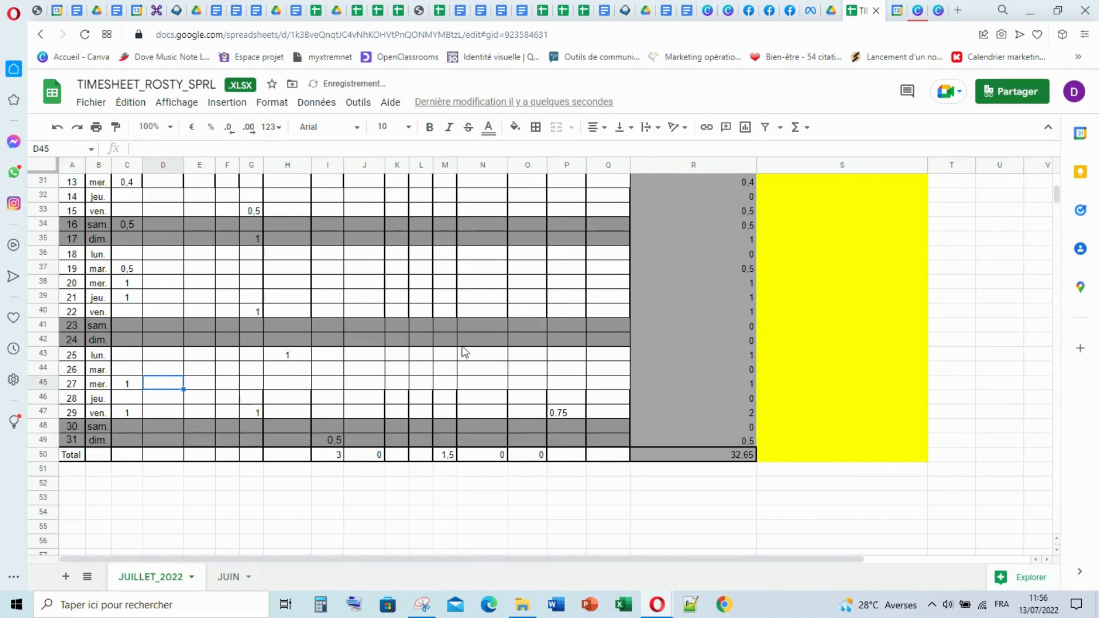
Clear all the copied project hours in C19:Q49 of the July timesheet.
scroll(464, 352, "up", 5)
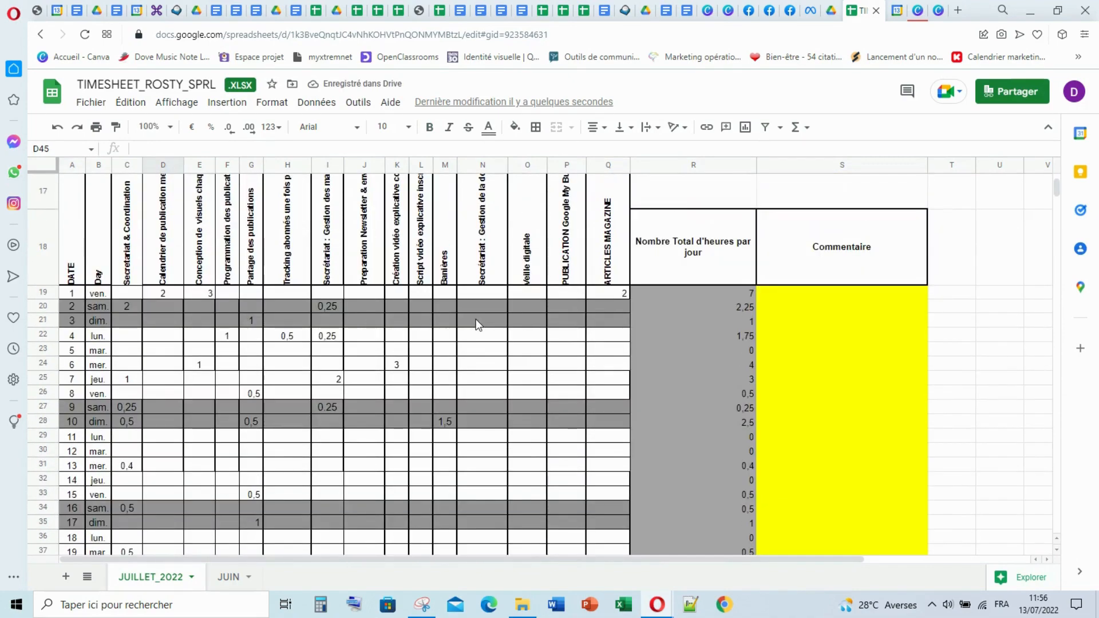
scroll(476, 318, "up", 3)
scroll(476, 318, "down", 6)
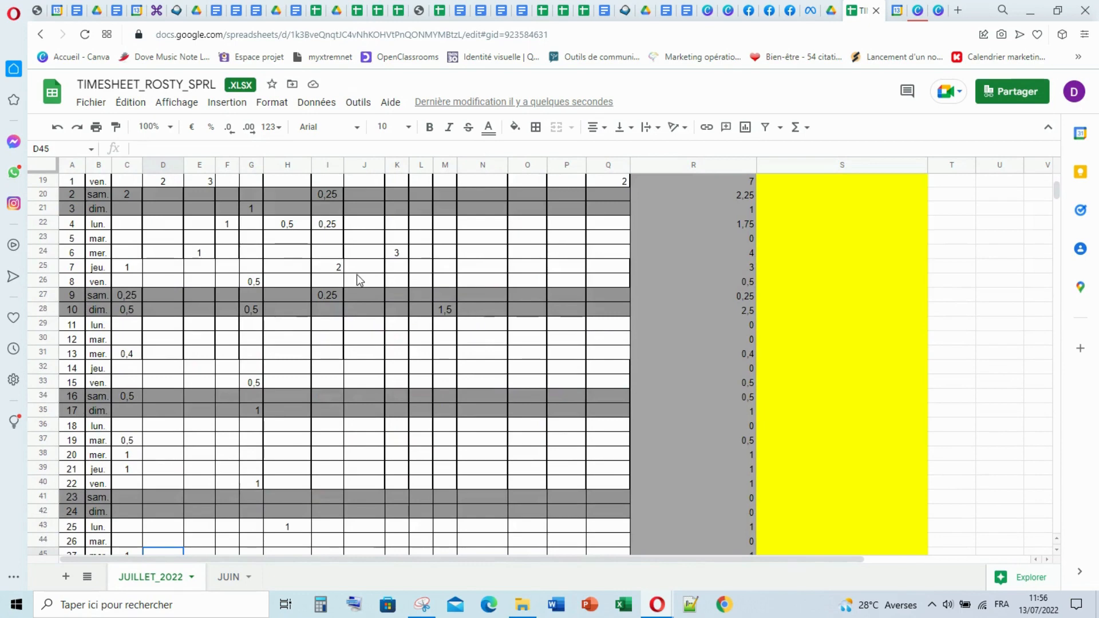
scroll(356, 274, "up", 3)
left_click(126, 306)
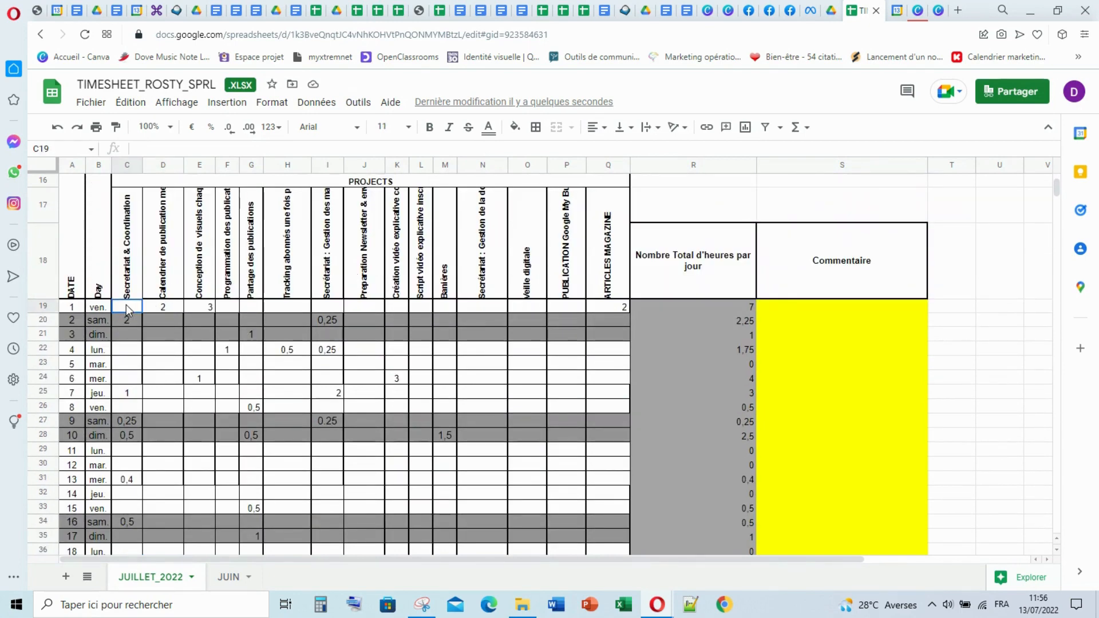
left_click_drag(126, 306, 624, 445)
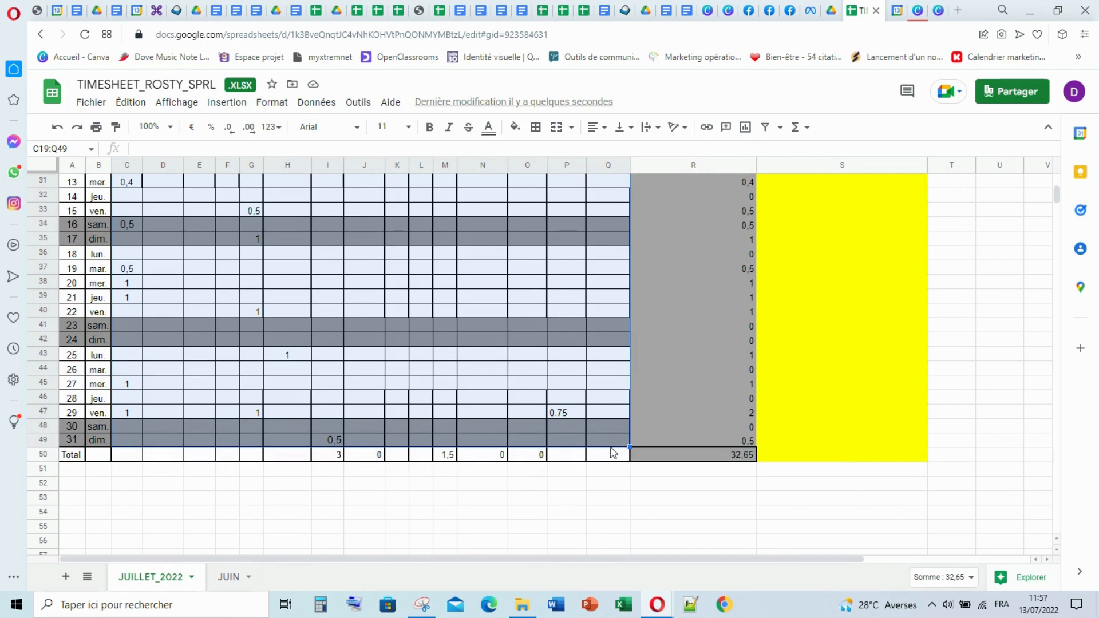
key("Delete")
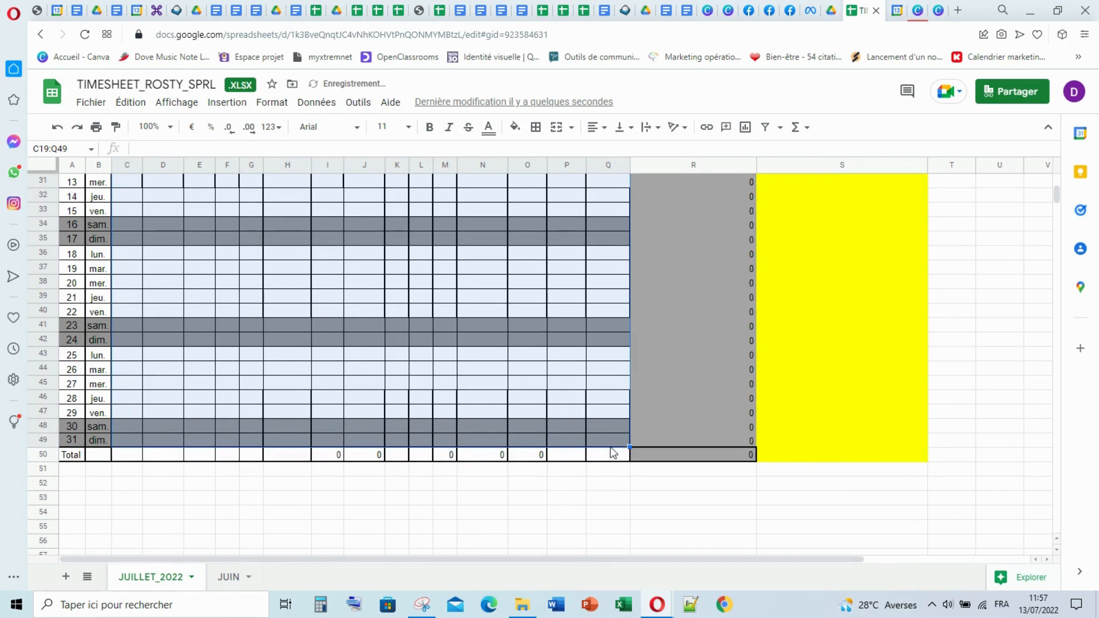
Examine the July sheet's project grid, daily totals and Commentaire column from the first day to the Total row.
left_click(556, 343)
scroll(538, 341, "up", 1)
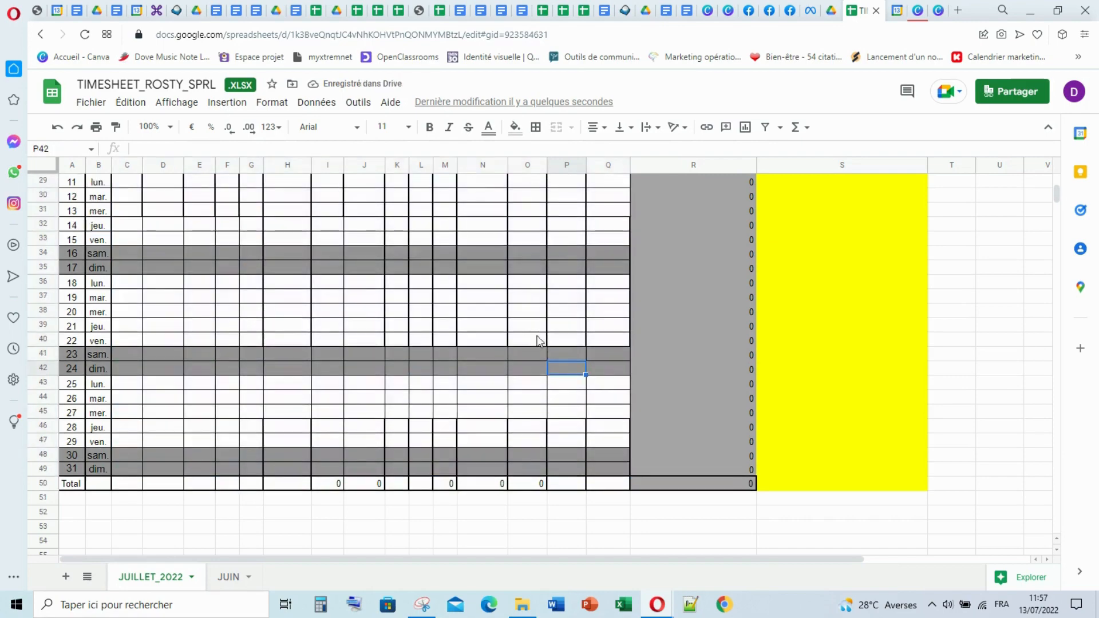
scroll(538, 340, "up", 5)
scroll(530, 345, "down", 6)
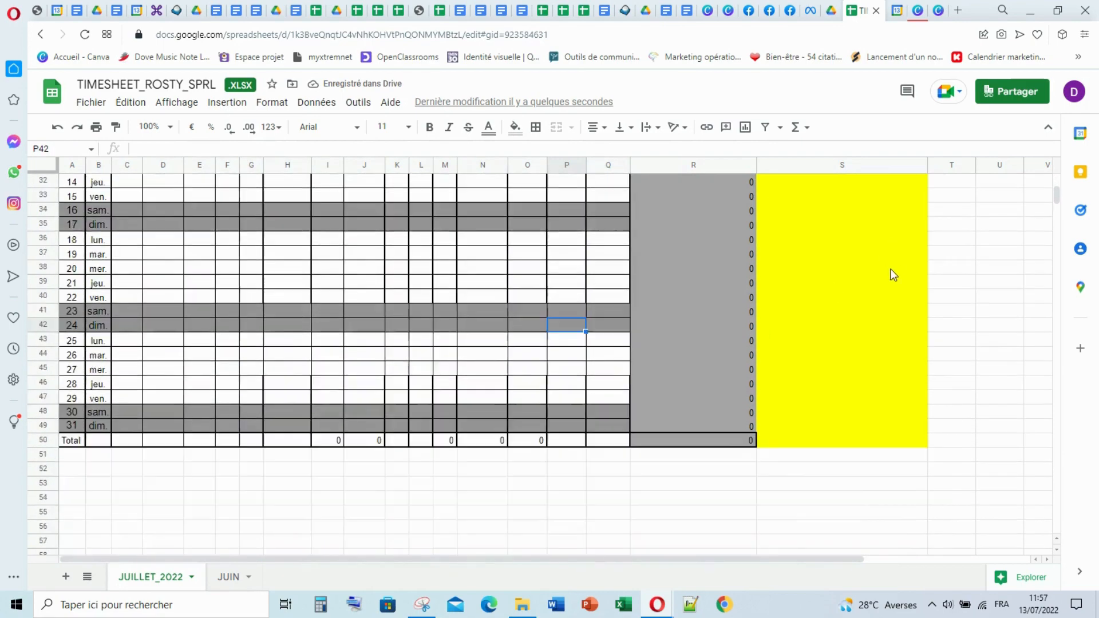
scroll(569, 386, "up", 5)
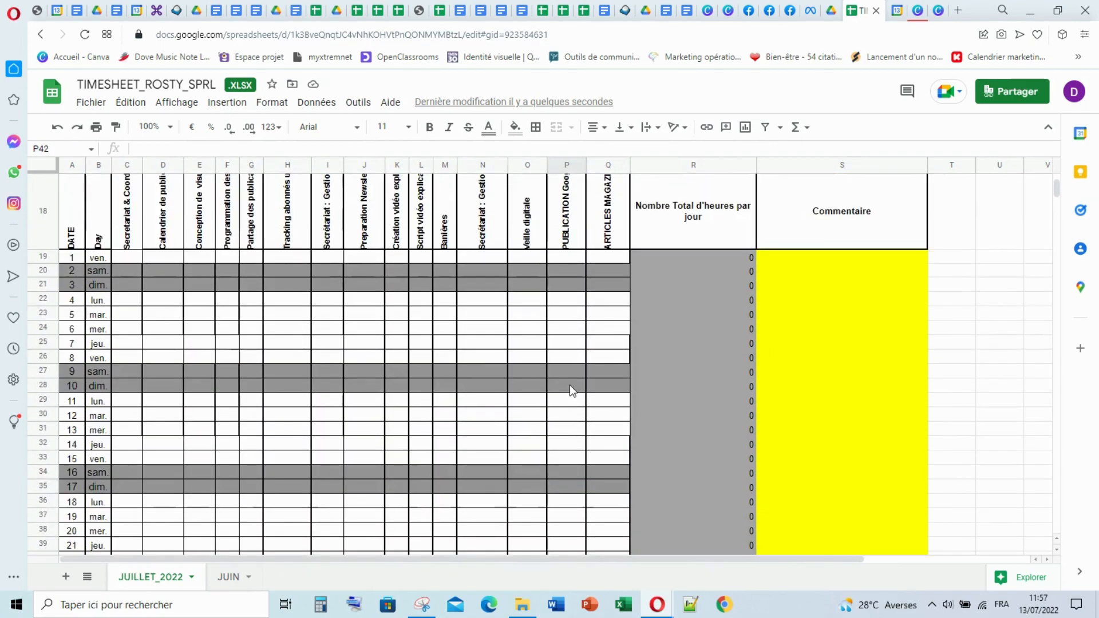
scroll(574, 393, "up", 1)
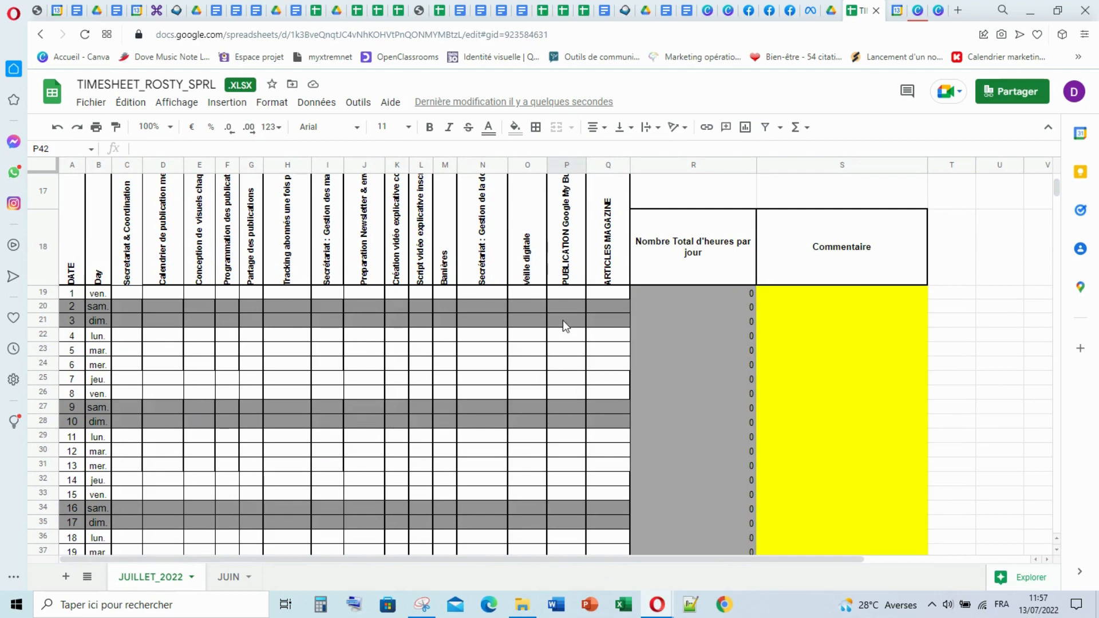
scroll(542, 334, "down", 3)
scroll(545, 343, "up", 2)
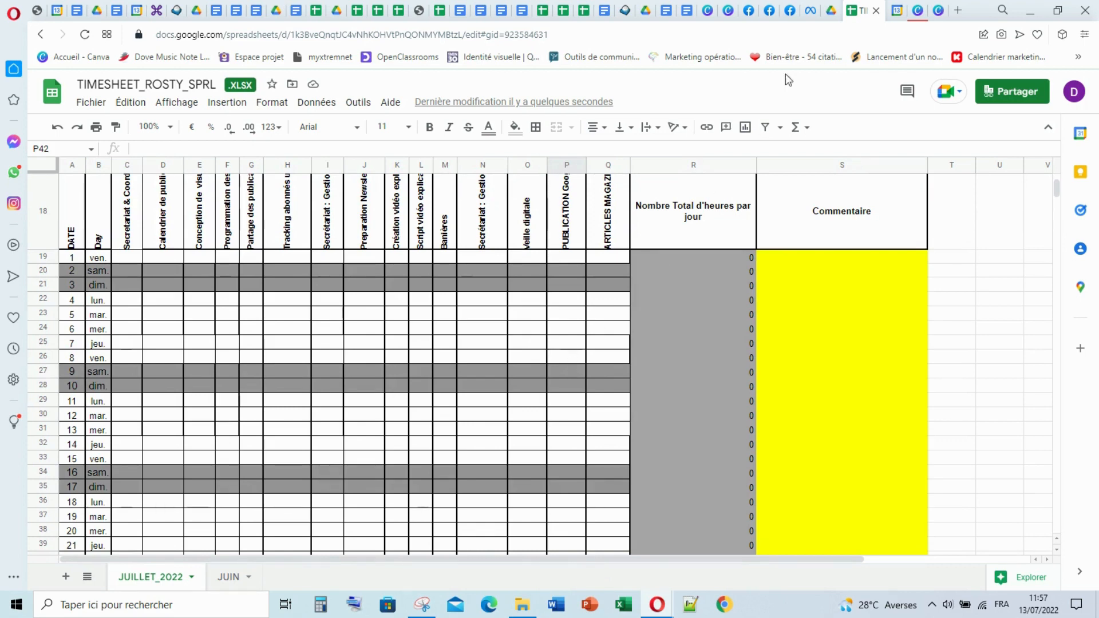
Switch to Google Agenda and examine Monday 11 July's Secretariat & Coordination slot among the ROSTY_SPRL tasks of that week.
left_click(896, 11)
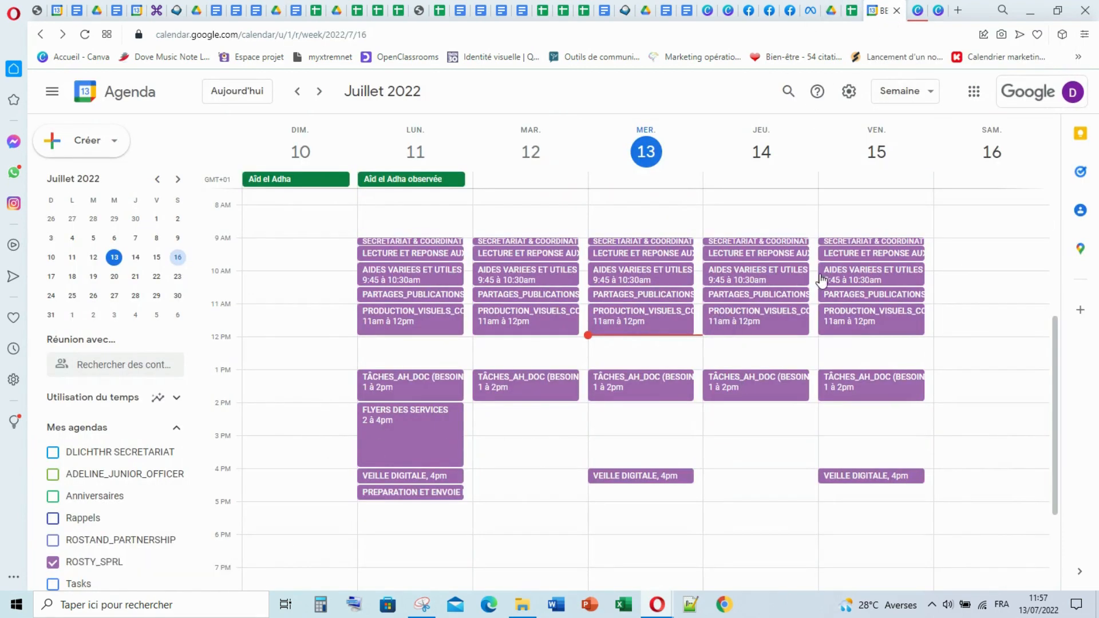
scroll(819, 281, "down", 3)
scroll(820, 277, "up", 3)
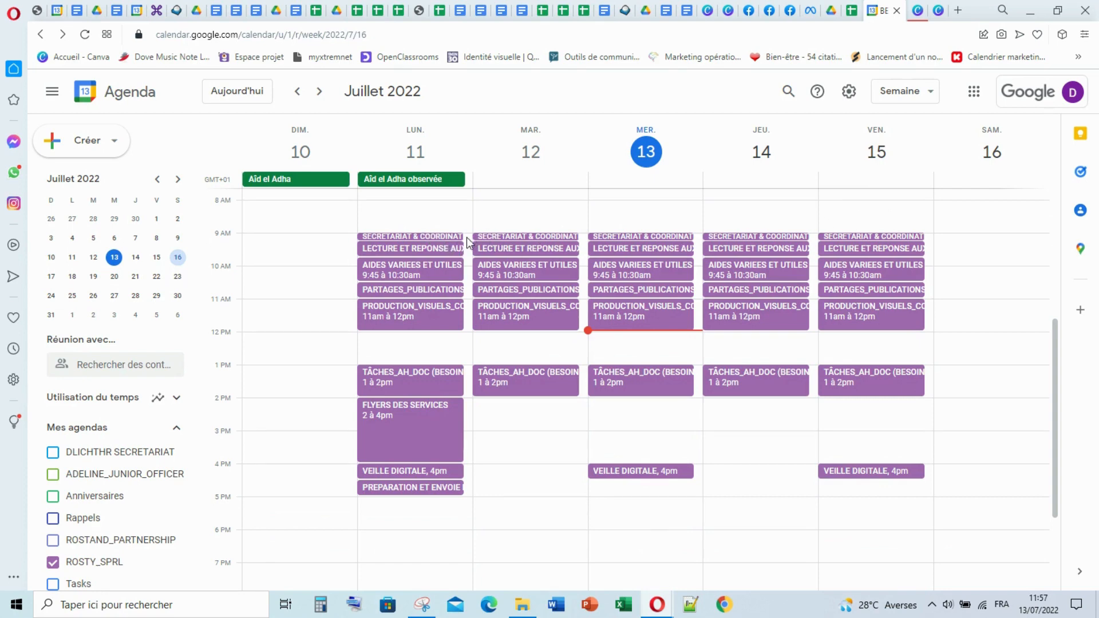
left_click(431, 235)
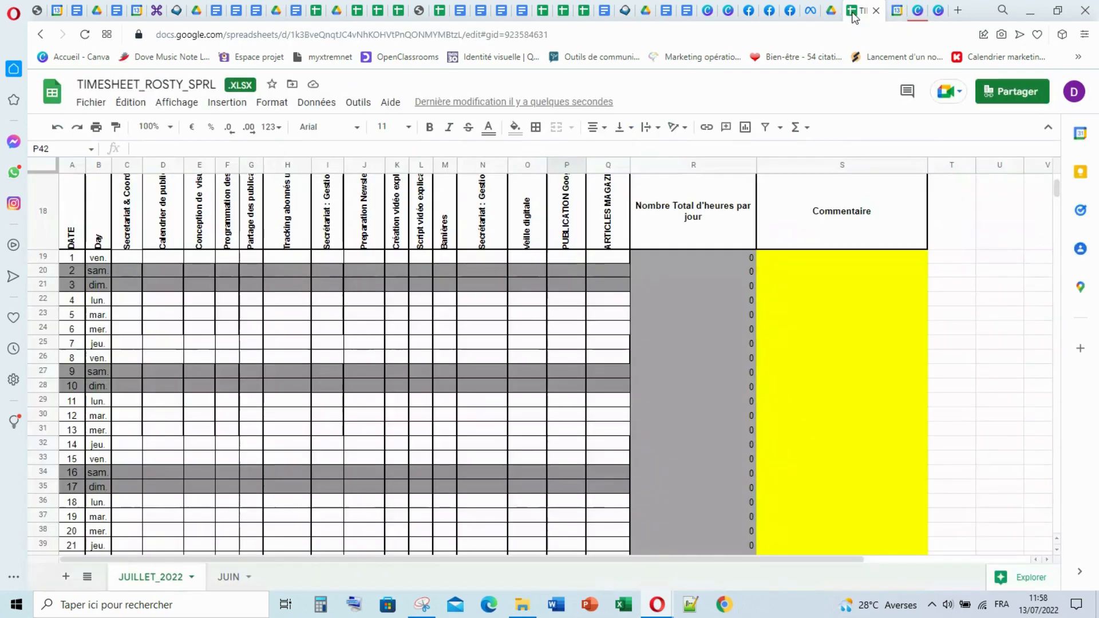
Return to the timesheet, enter 0,25 hours under Secretariat & Coordination for Monday 11, and inspect that day's total formula.
left_click(859, 10)
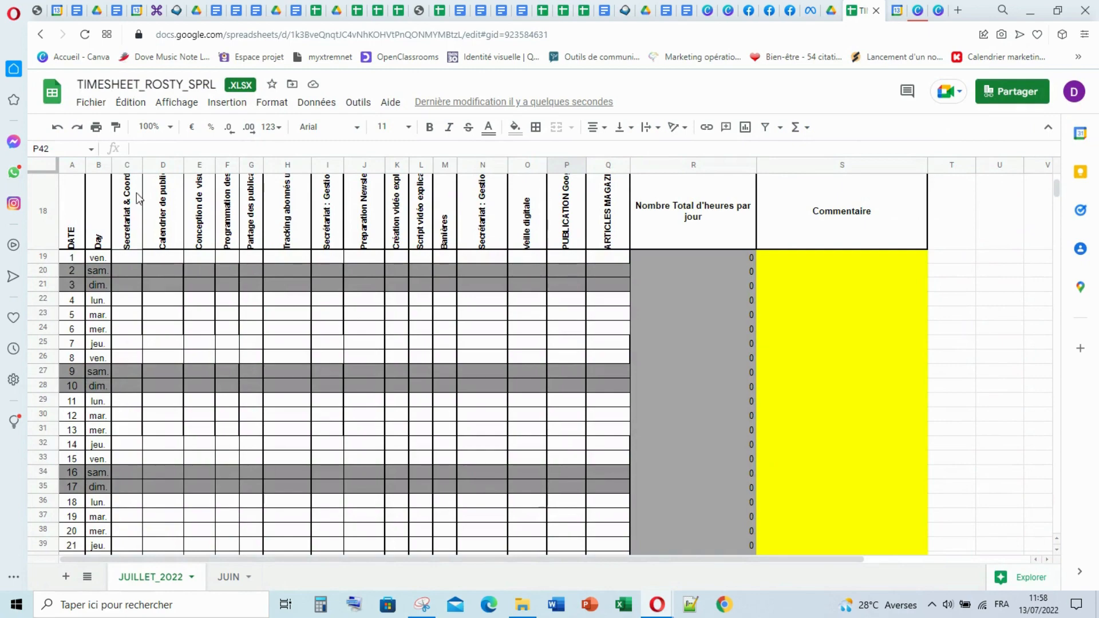
scroll(134, 204, "up", 3)
scroll(132, 332, "down", 2)
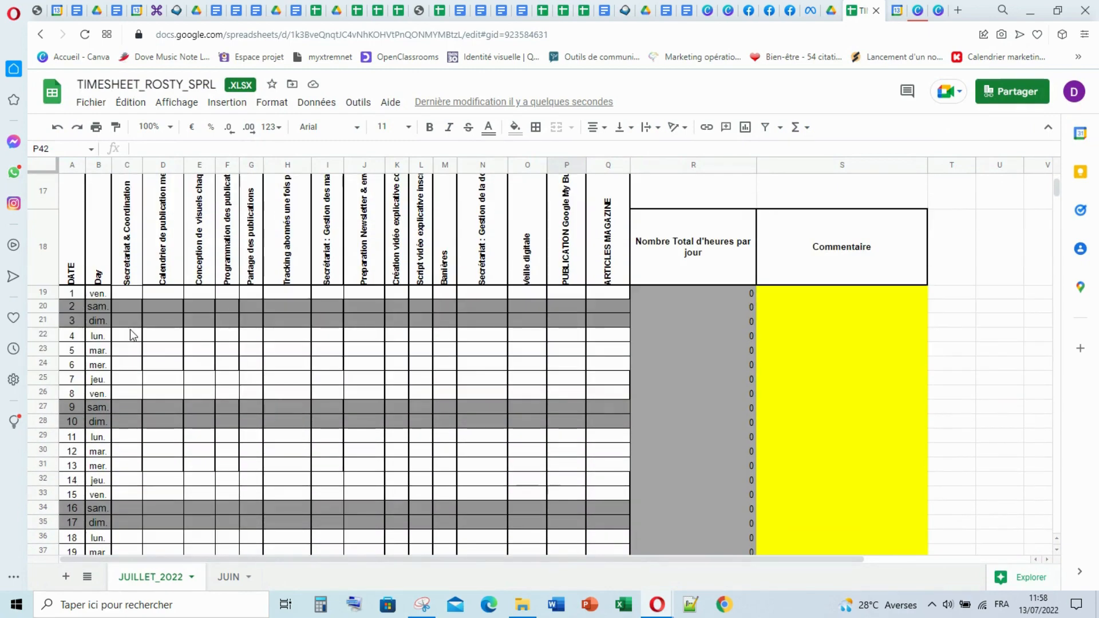
scroll(133, 335, "down", 1)
left_click(129, 401)
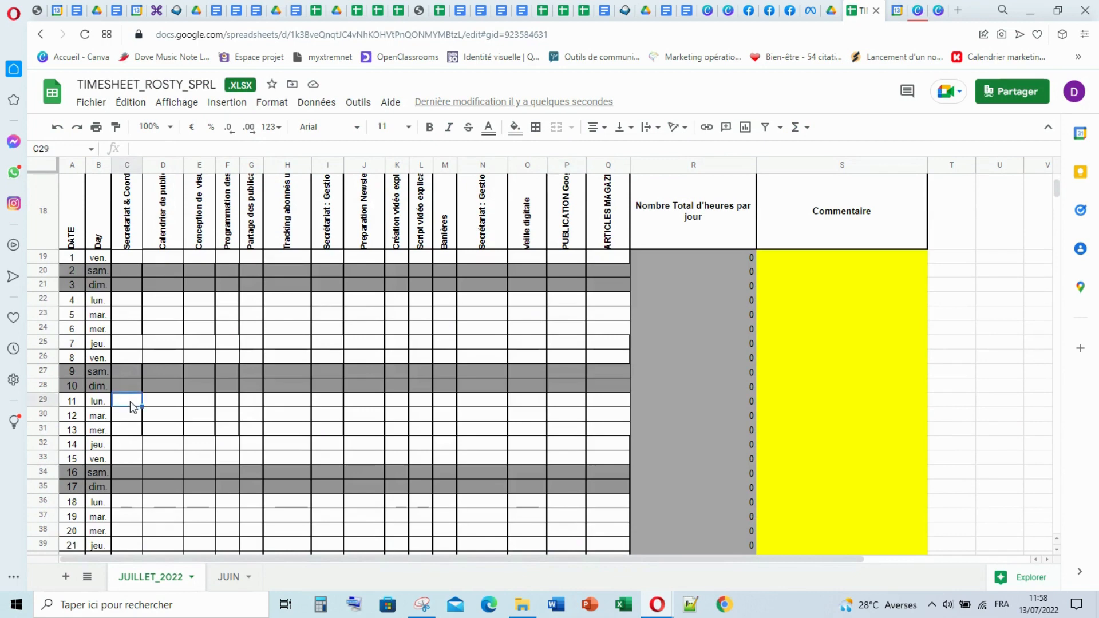
double_click(131, 400)
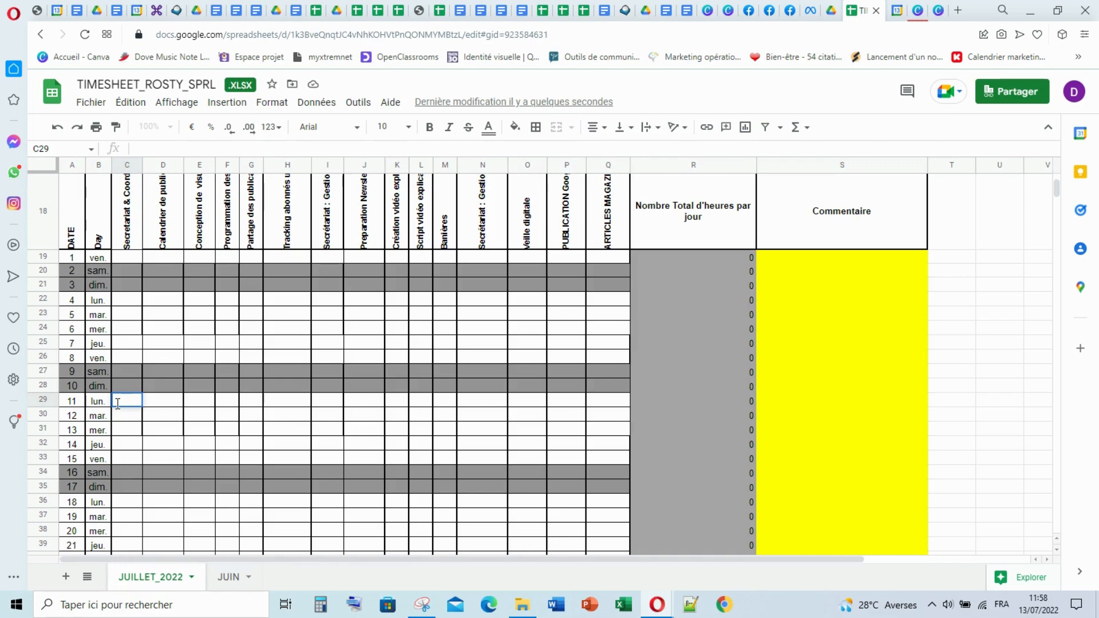
type("25")
left_click(195, 416)
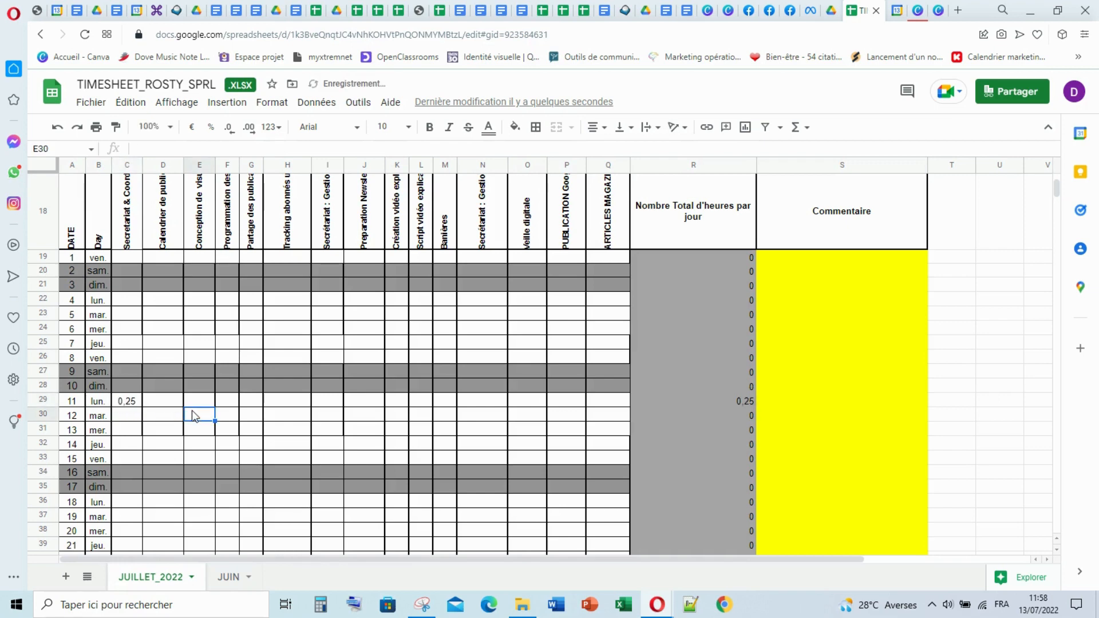
left_click(42, 400)
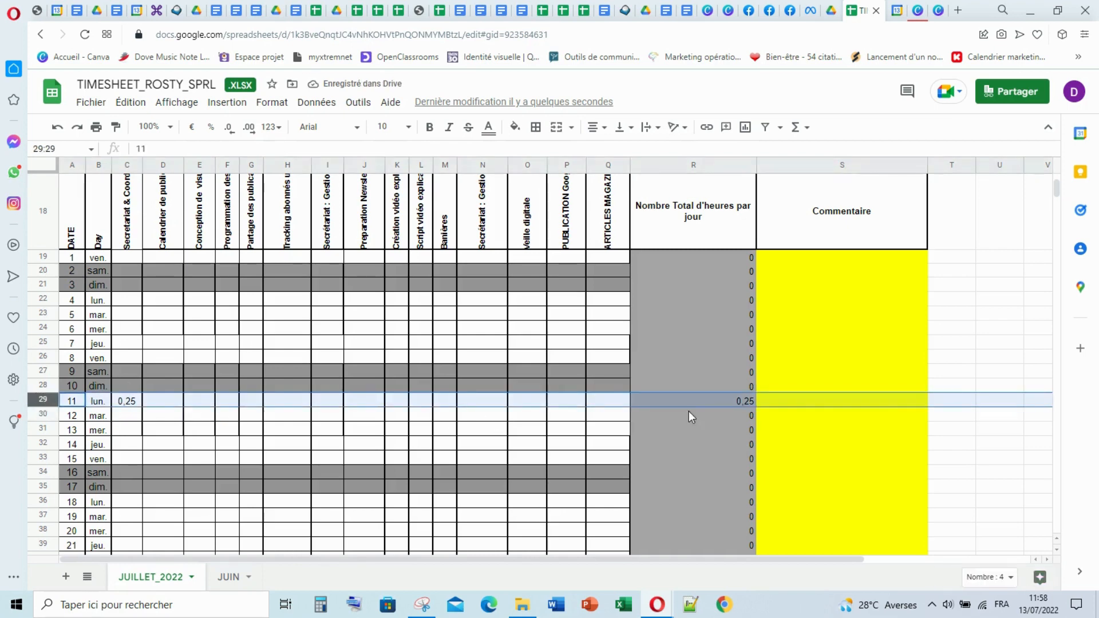
left_click(746, 398)
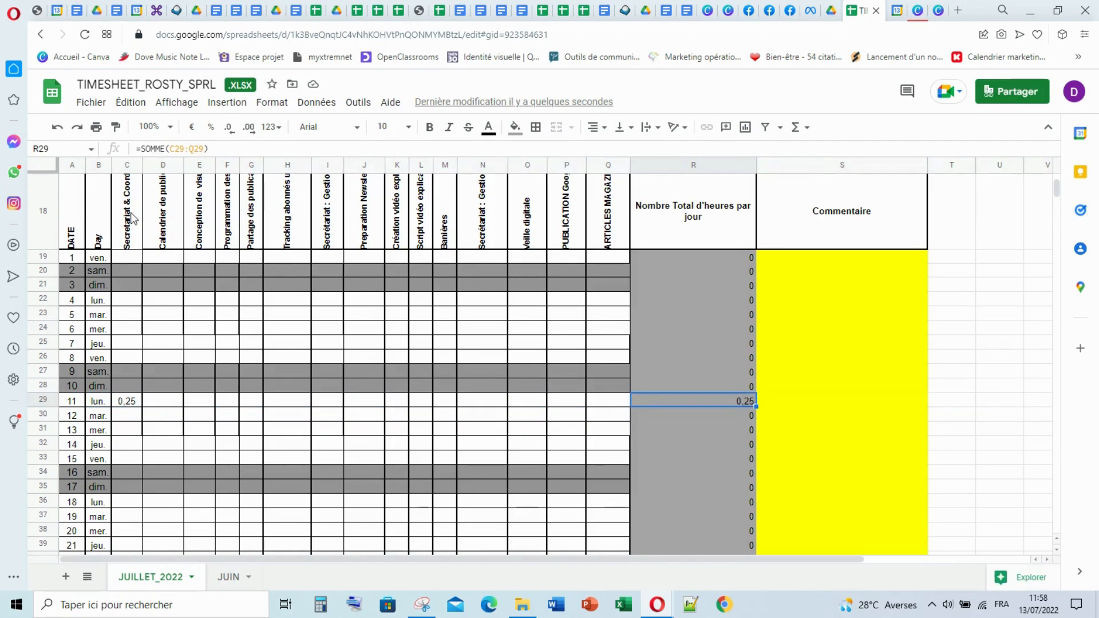
Extend the SOMME formulas of the Total row into the project columns lacking them: C to H, K to L, and P to Q.
scroll(123, 400, "down", 4)
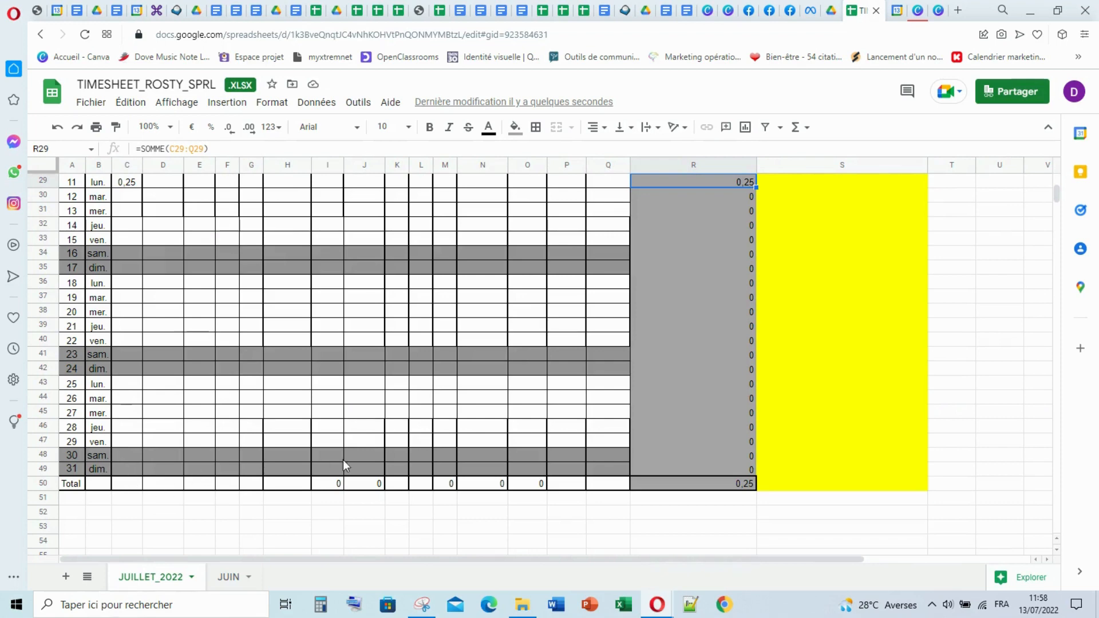
left_click(340, 487)
left_click_drag(343, 491, 140, 503)
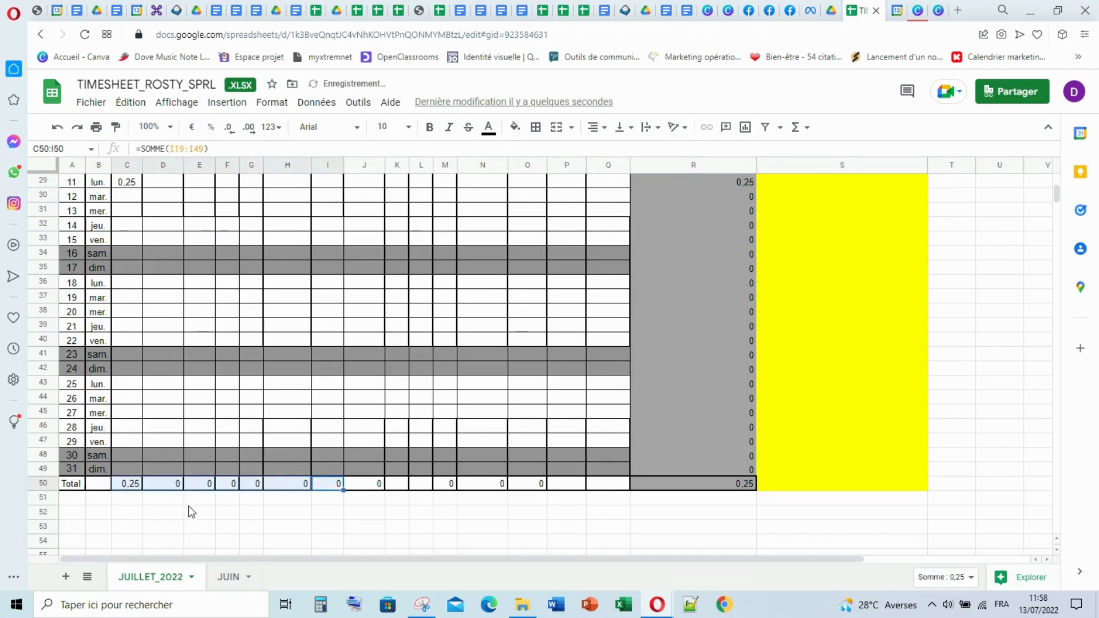
left_click(541, 485)
left_click_drag(548, 491, 626, 491)
left_click(438, 484)
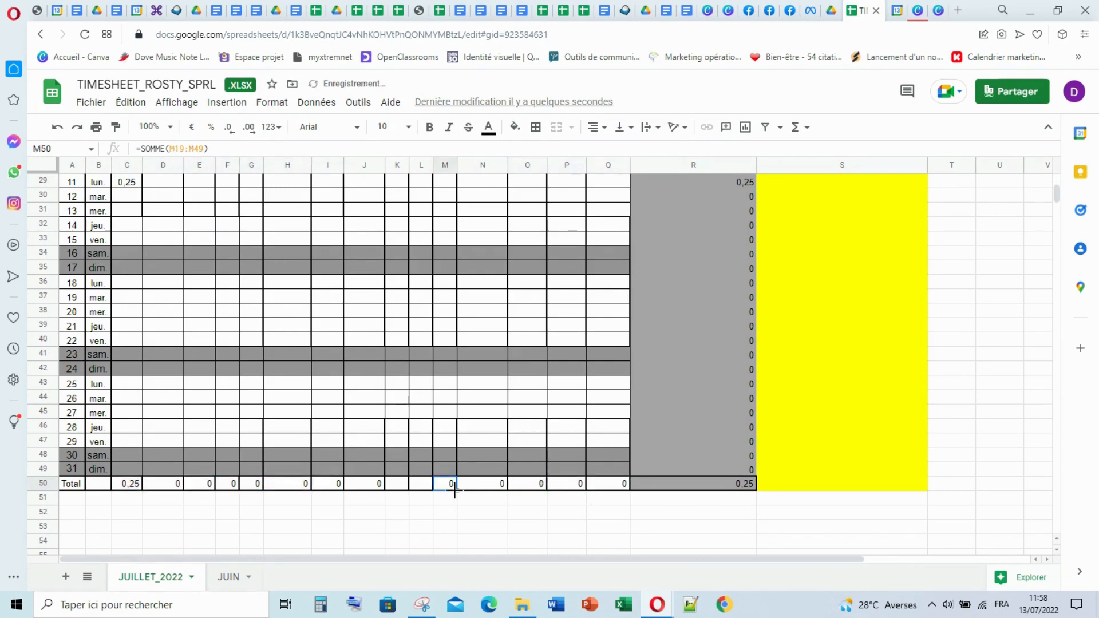
left_click_drag(456, 490, 391, 489)
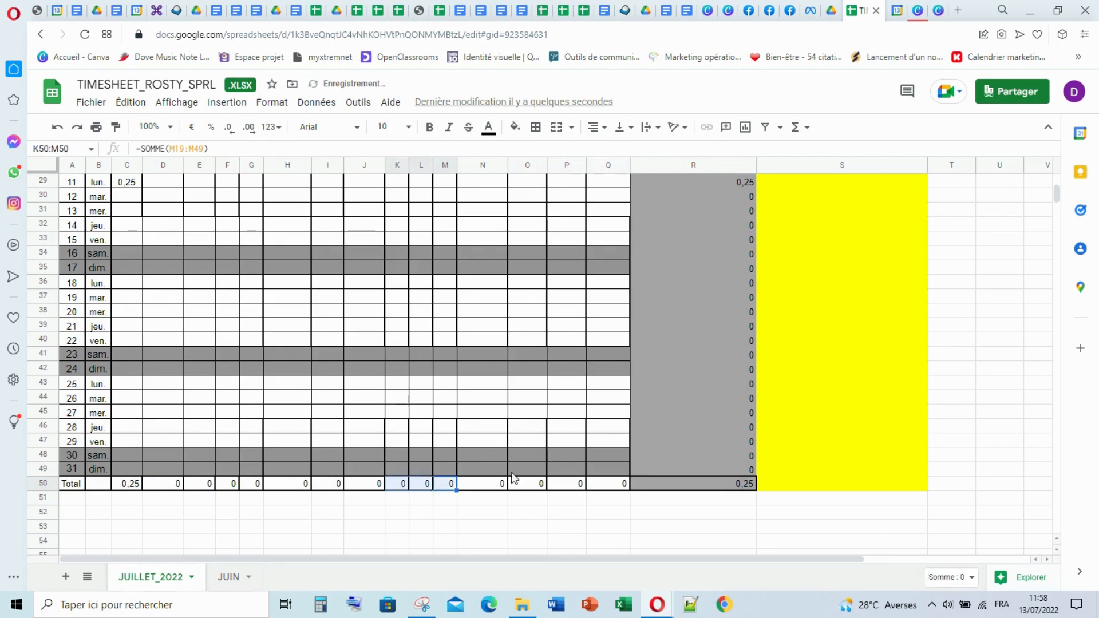
Check the Secretariat & Coordination column from its heading down to its monthly total in C50.
left_click(523, 413)
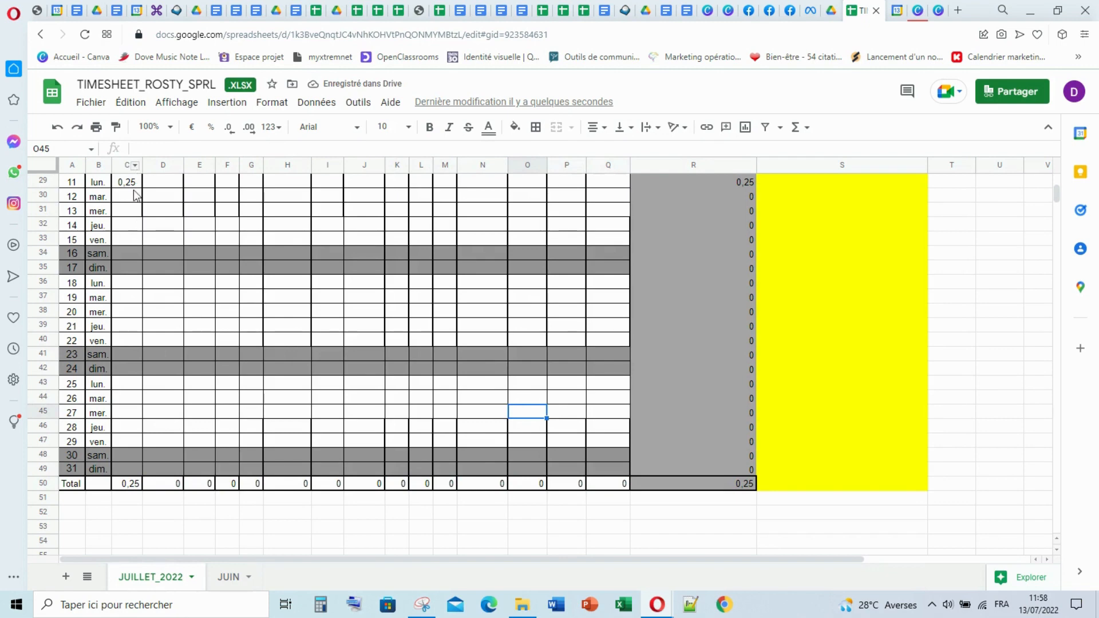
scroll(128, 253, "up", 4)
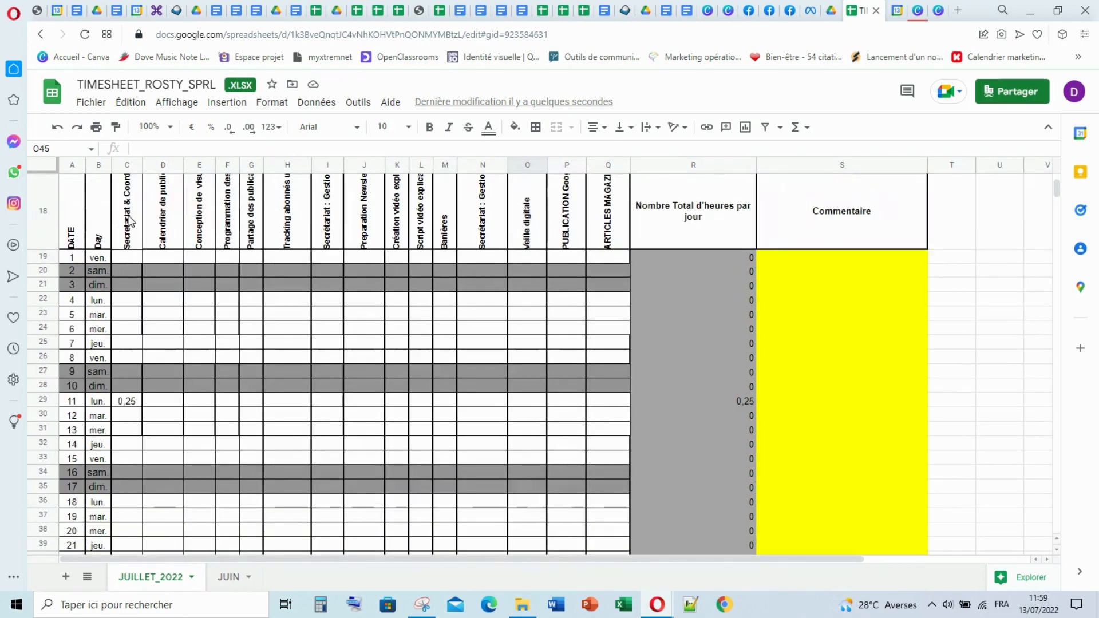
scroll(130, 366, "down", 3)
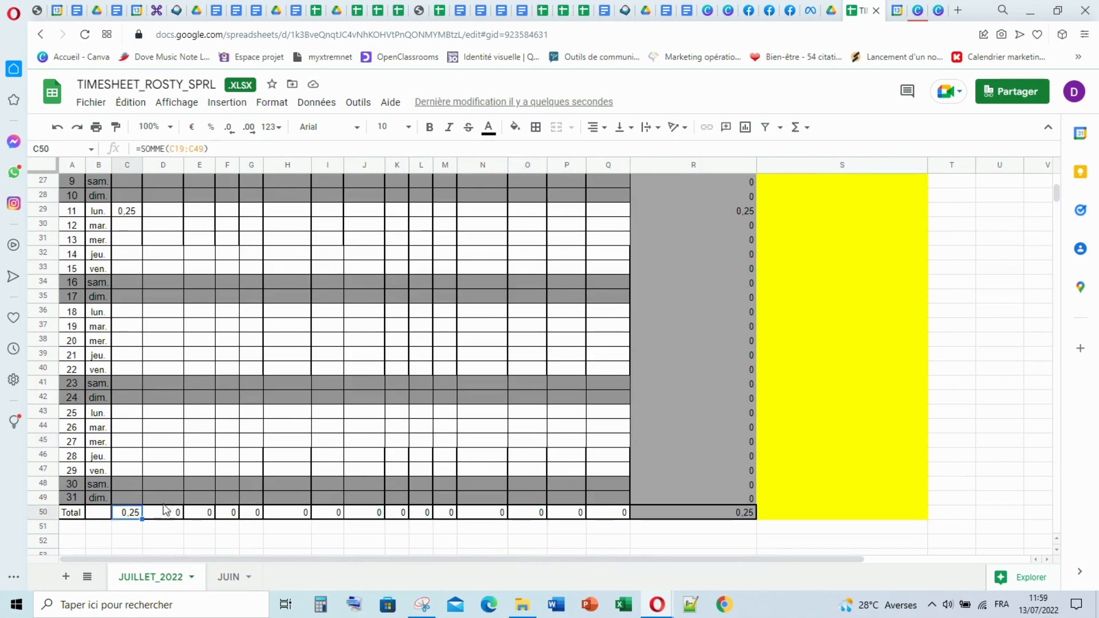
Switch to Google Agenda, examine Monday 11 July's Lecture et reponse aux commentaires RS slot, and return to the timesheet.
left_click(415, 340)
scroll(540, 310, "up", 2)
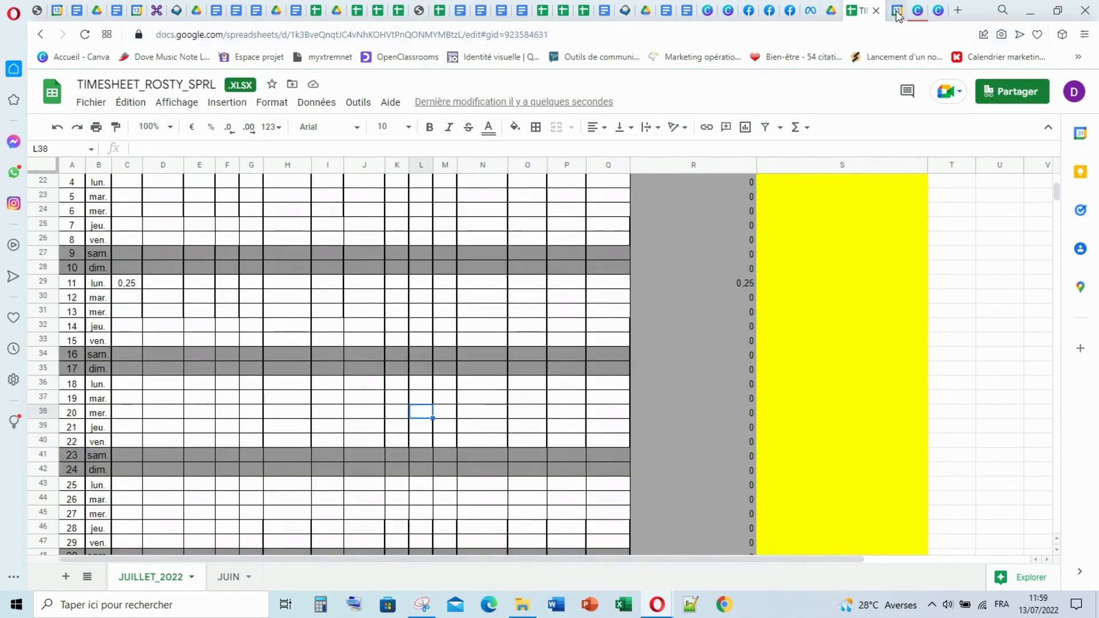
key("ctrl+Tab")
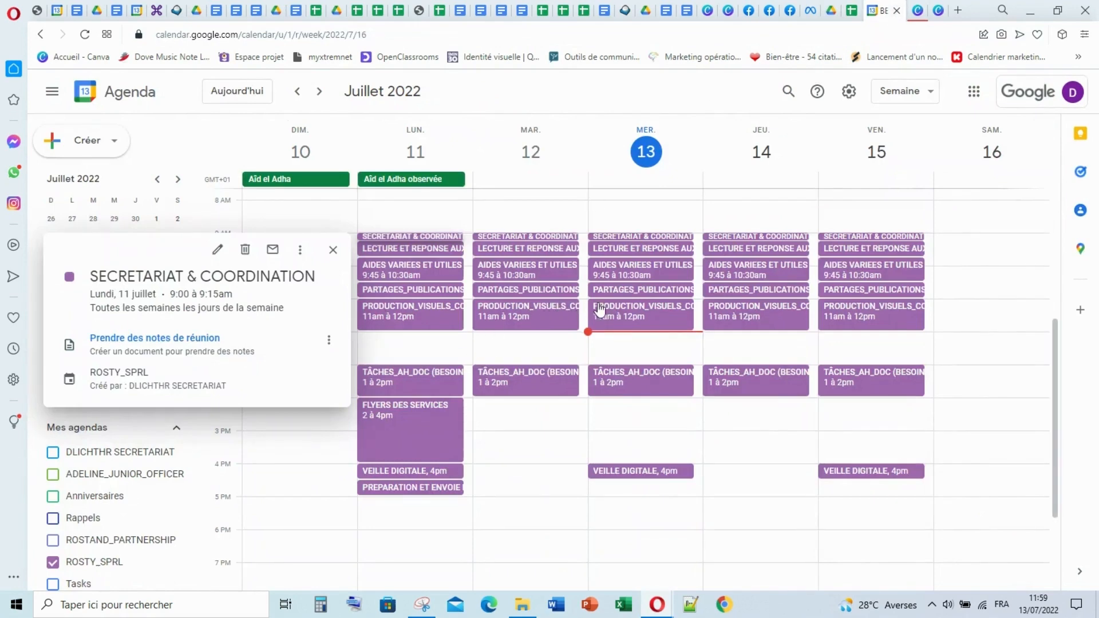
left_click(414, 250)
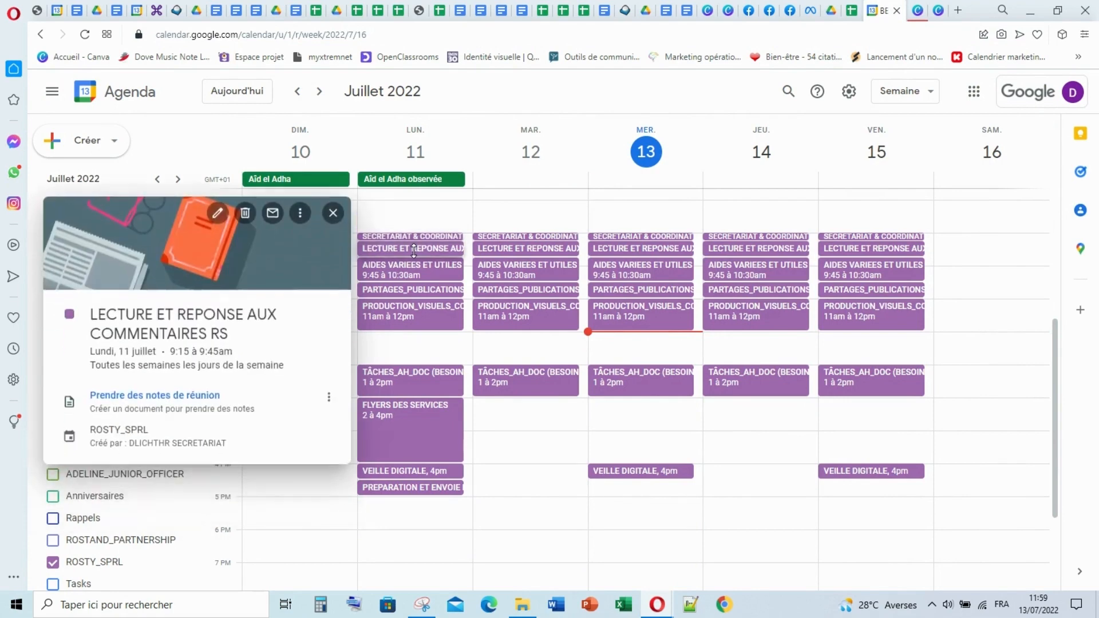
left_click(333, 216)
left_click(851, 13)
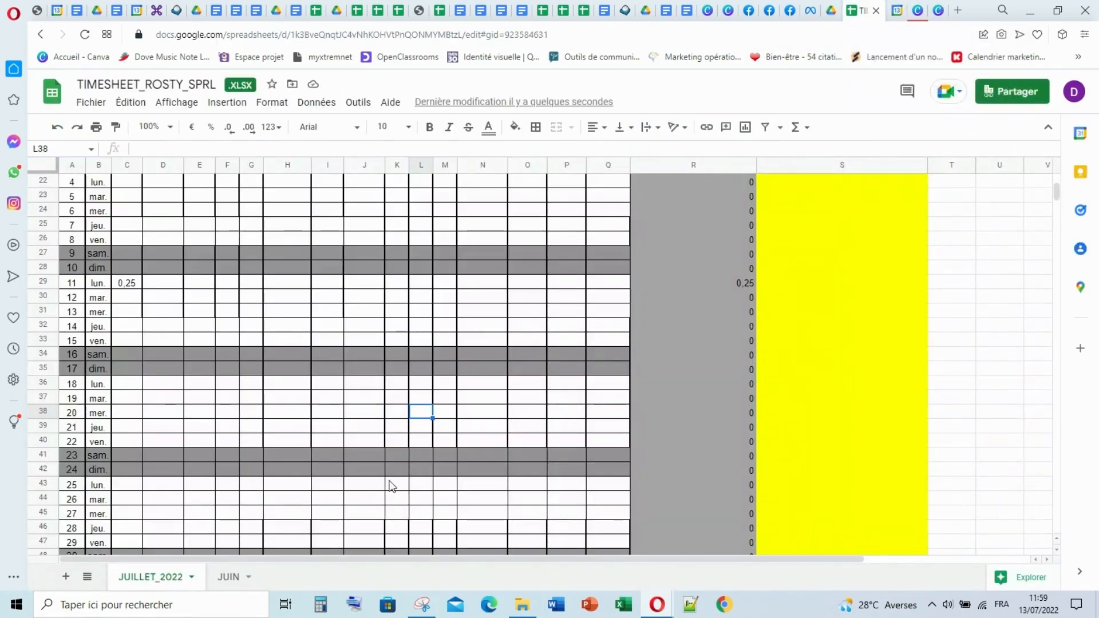
Append "et lecture et réponse aux questions" to column F's heading, Programmation des publications Facebook et LinkedIn.
scroll(225, 297, "up", 3)
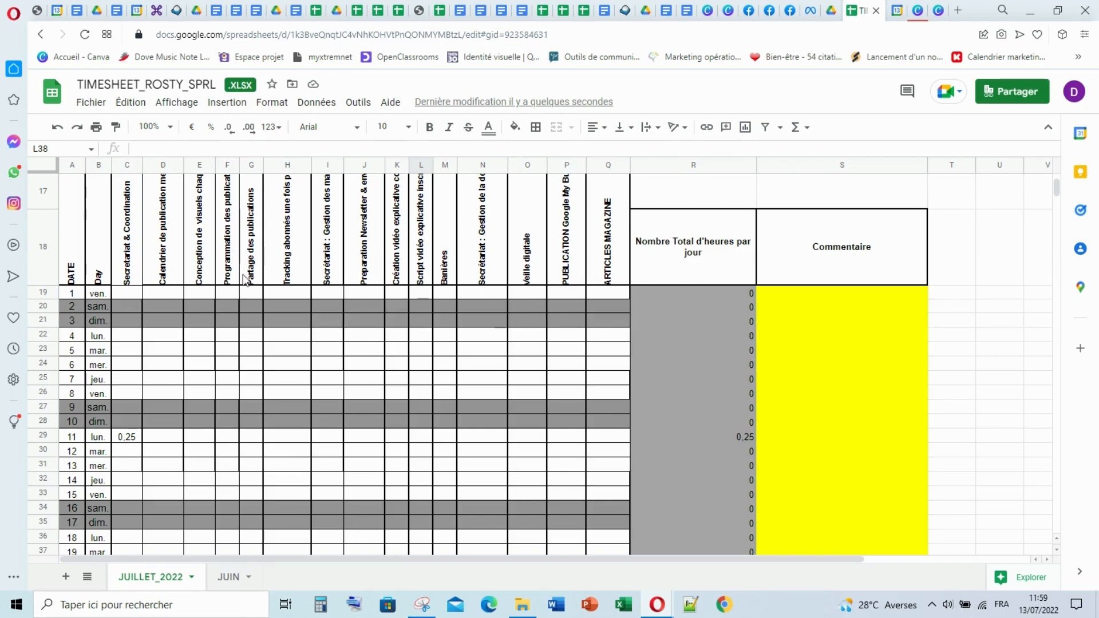
double_click(230, 233)
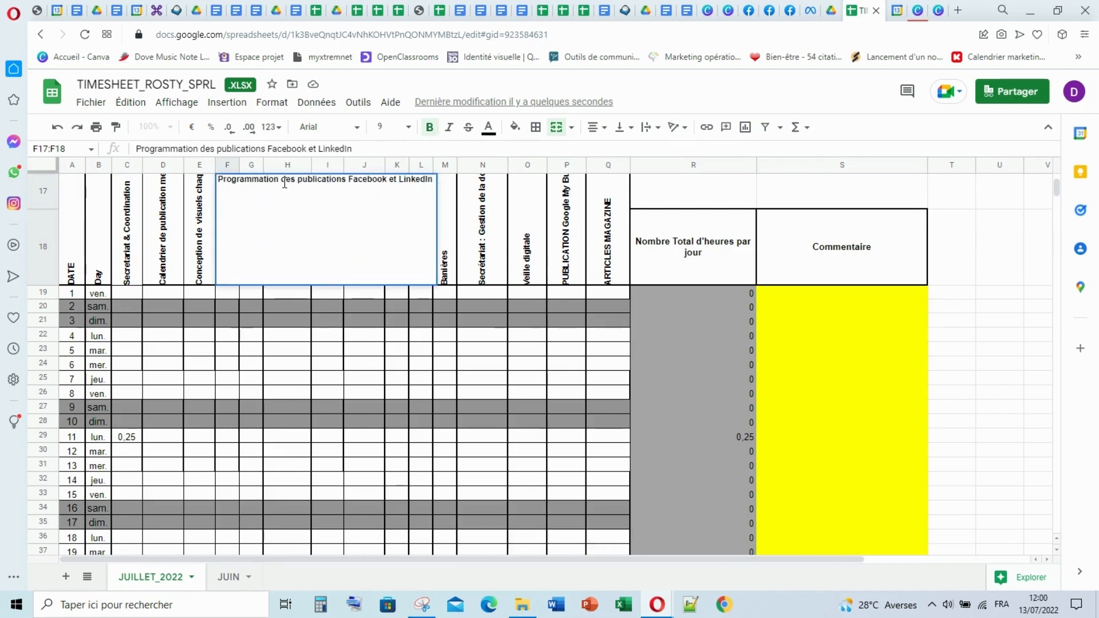
type("et")
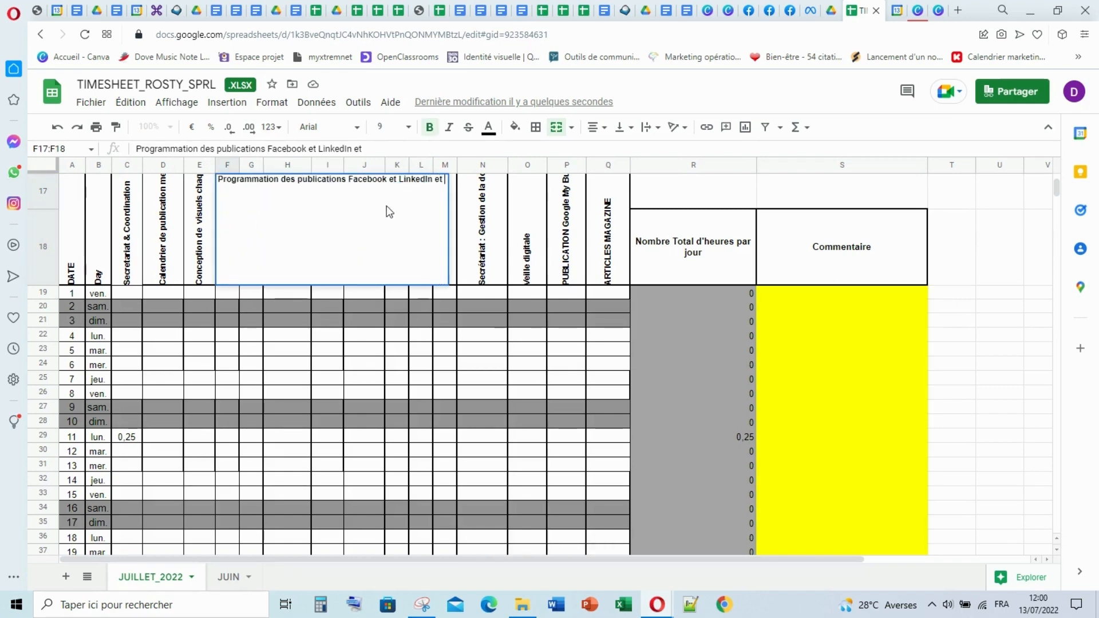
type(" lectur")
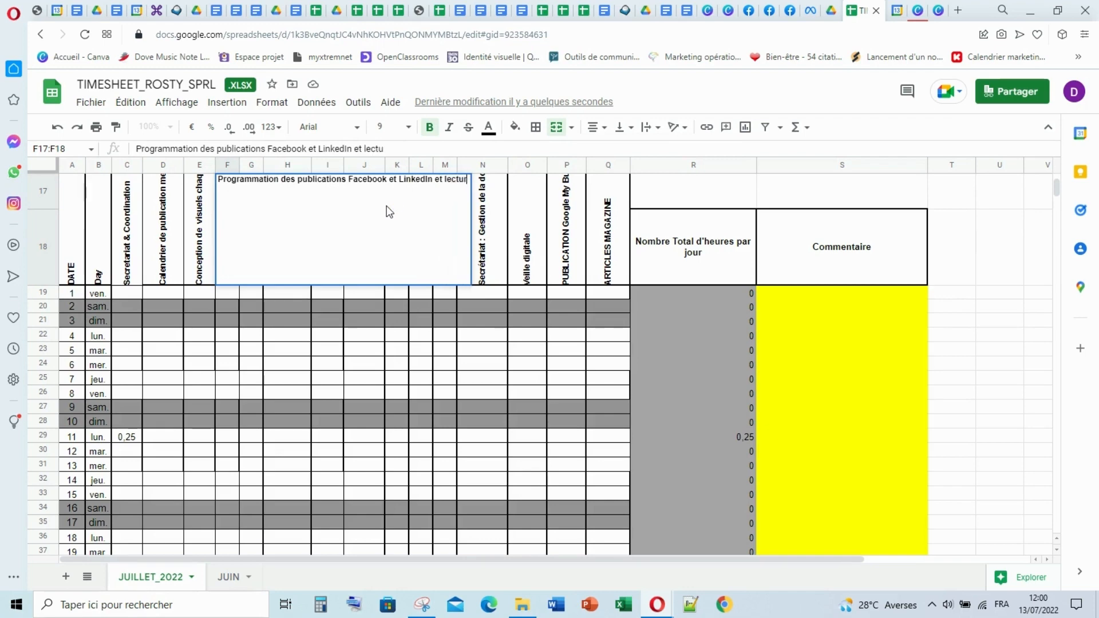
type("e et répo")
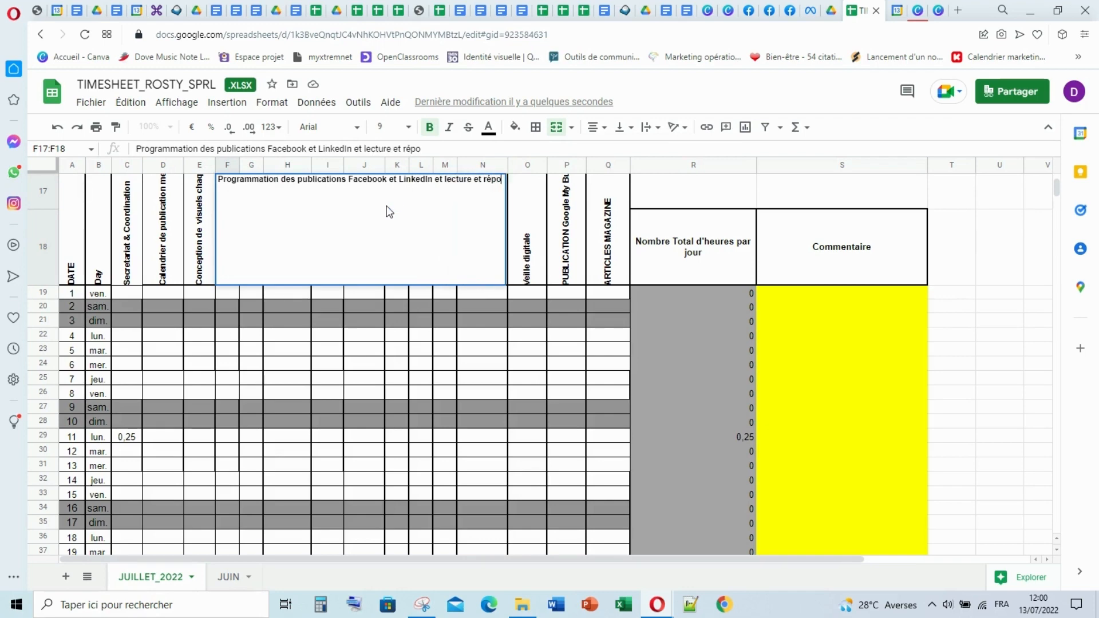
type("nse aux qu")
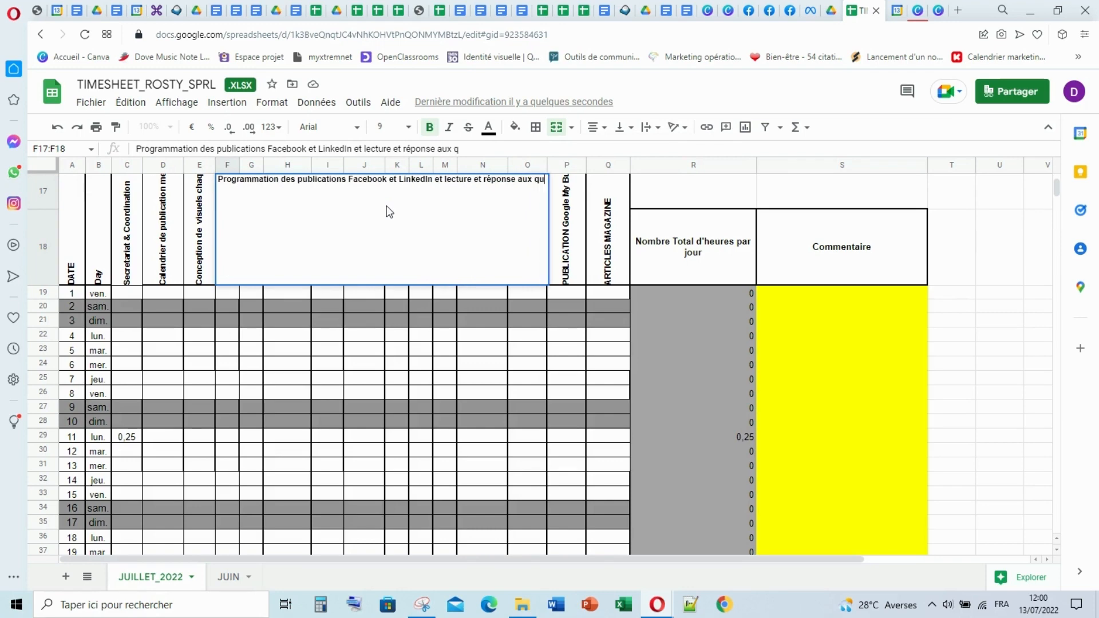
type("estions")
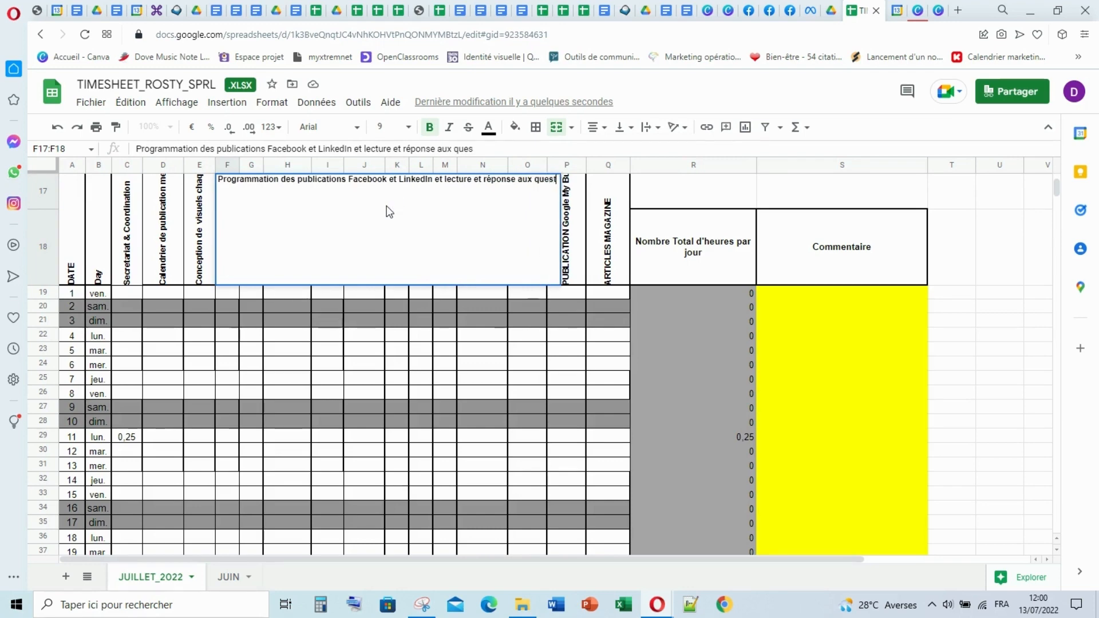
left_click(283, 337)
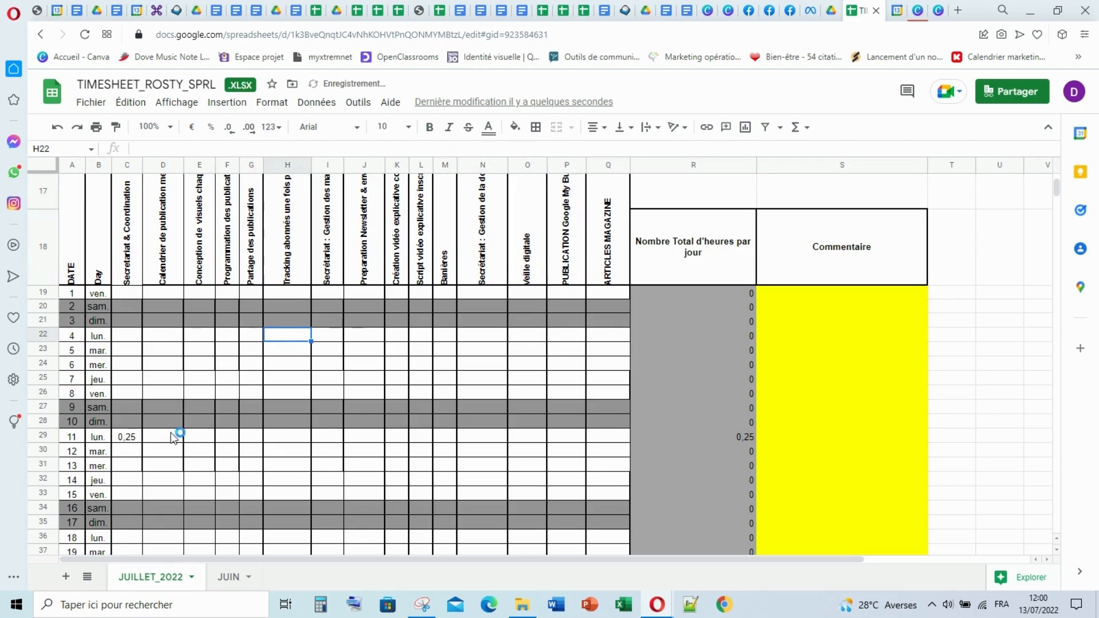
Enter 0,5 hours in column D (Calendrier de publication) for Monday 11, and check that day's row through to its total.
left_click(174, 438)
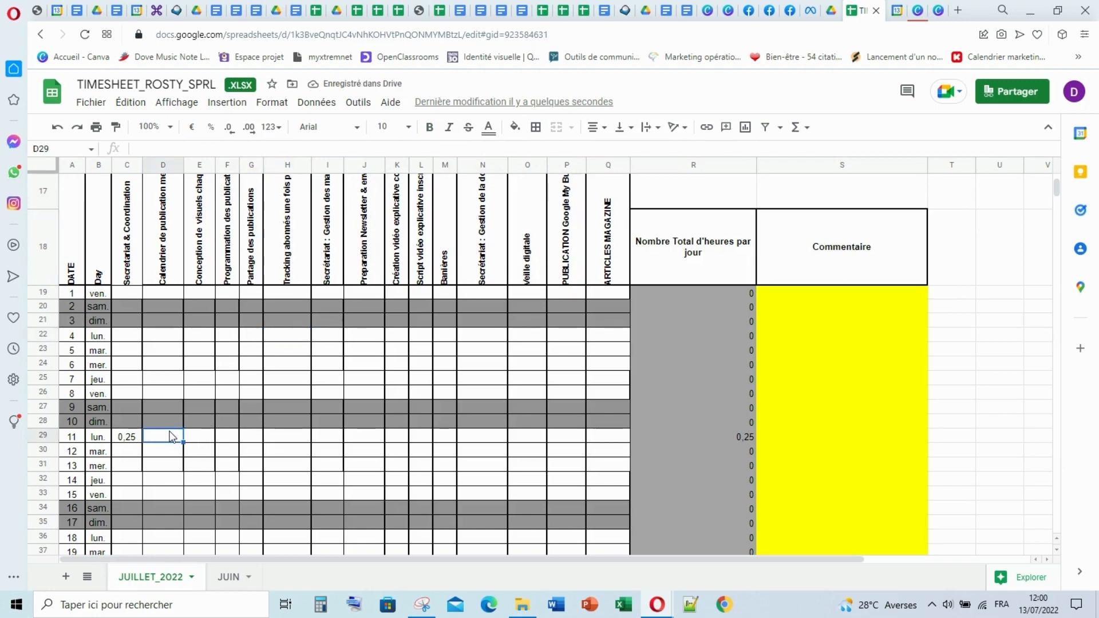
double_click(168, 438)
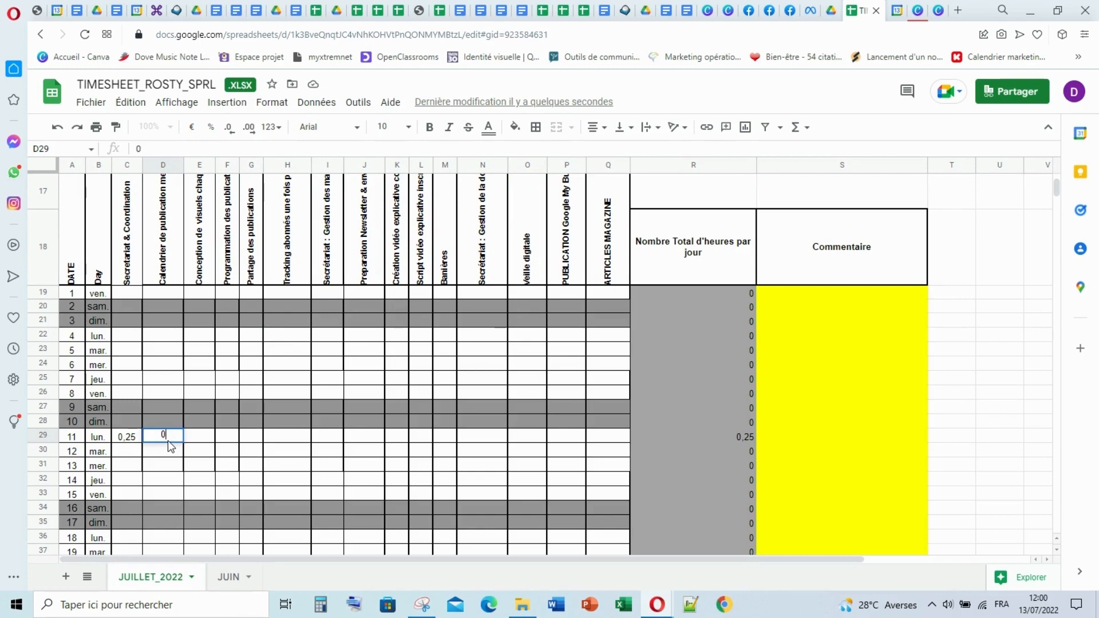
left_click(239, 465)
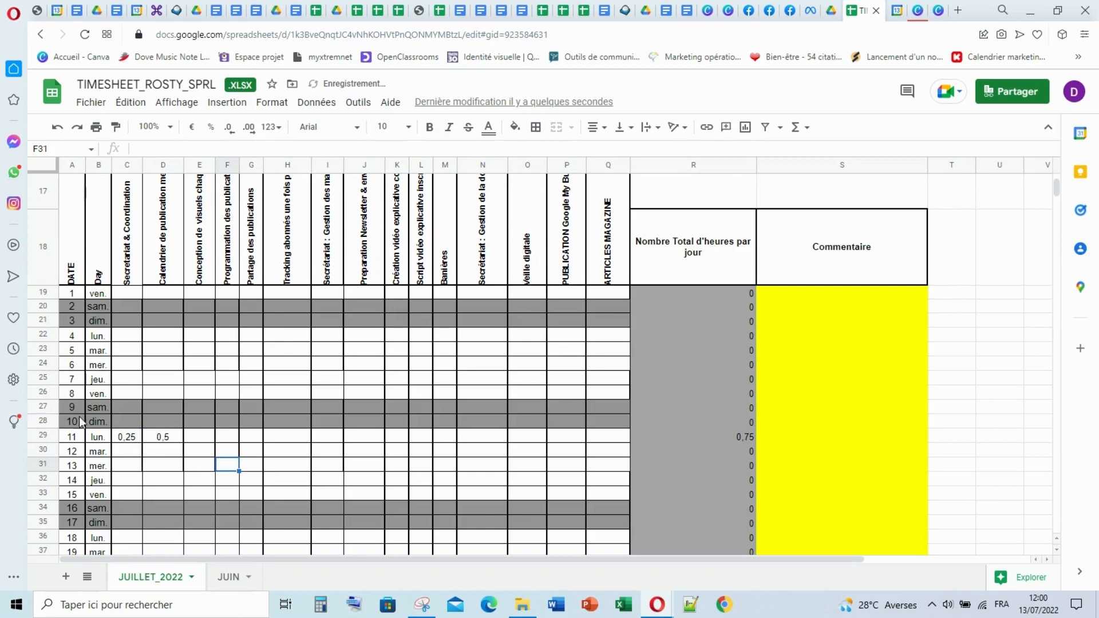
left_click(44, 436)
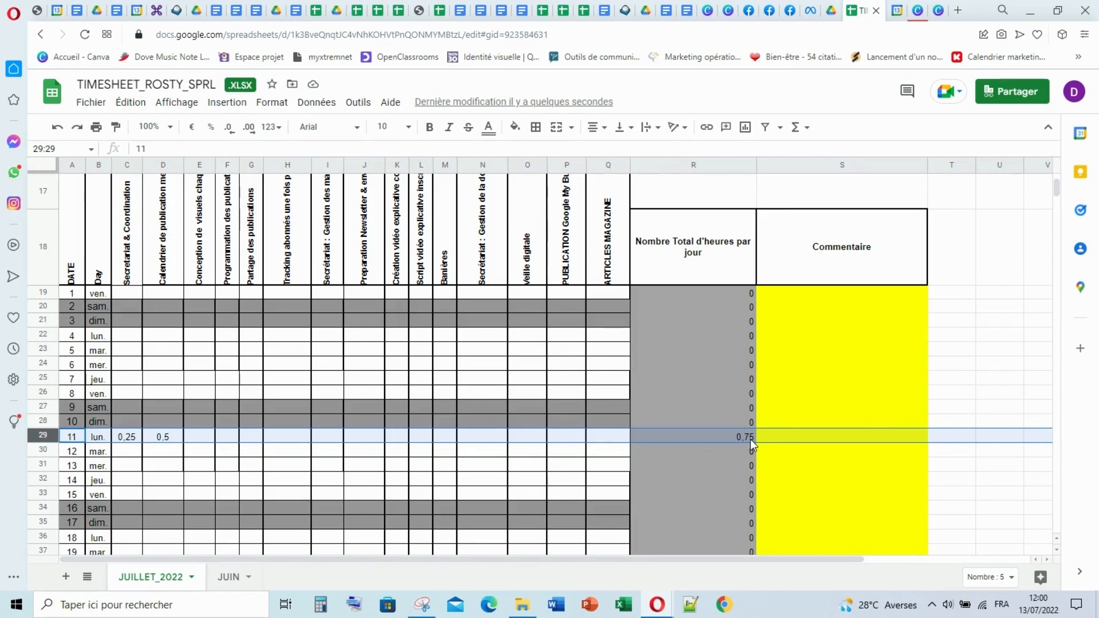
left_click(198, 438)
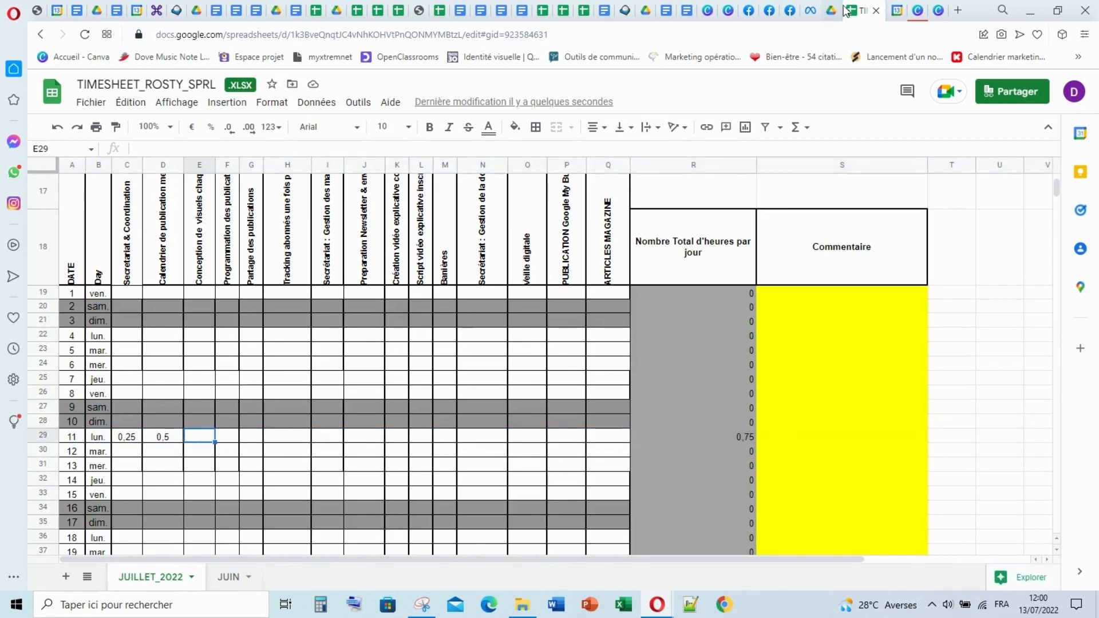
Switch to Google Agenda, examine Monday 11 July's Aides variees et utiles slot, and return to the timesheet.
left_click(893, 17)
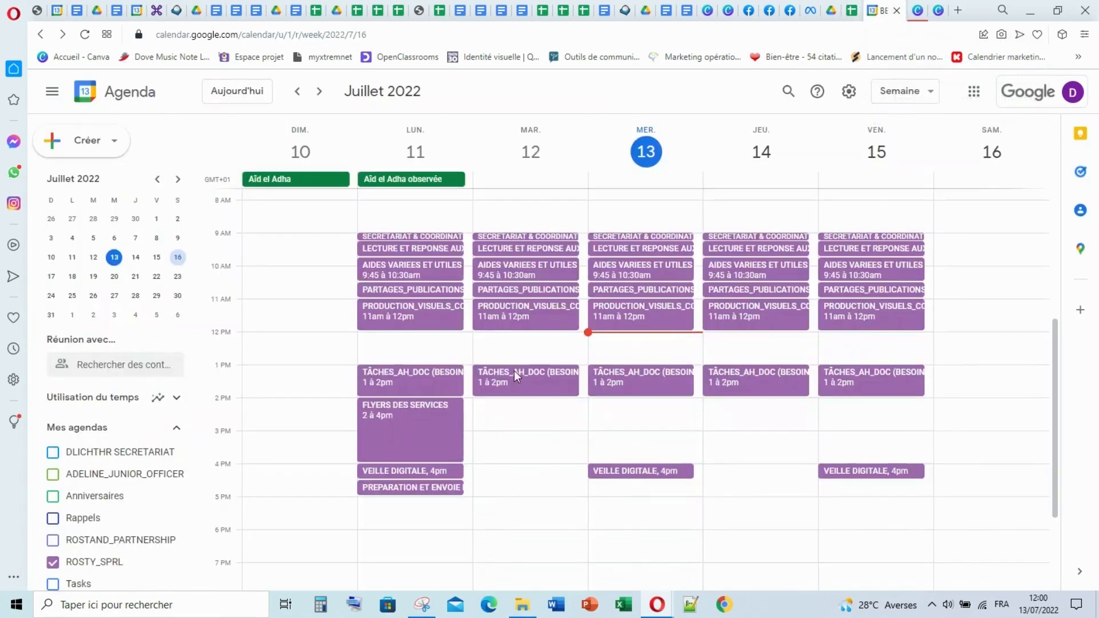
left_click(410, 273)
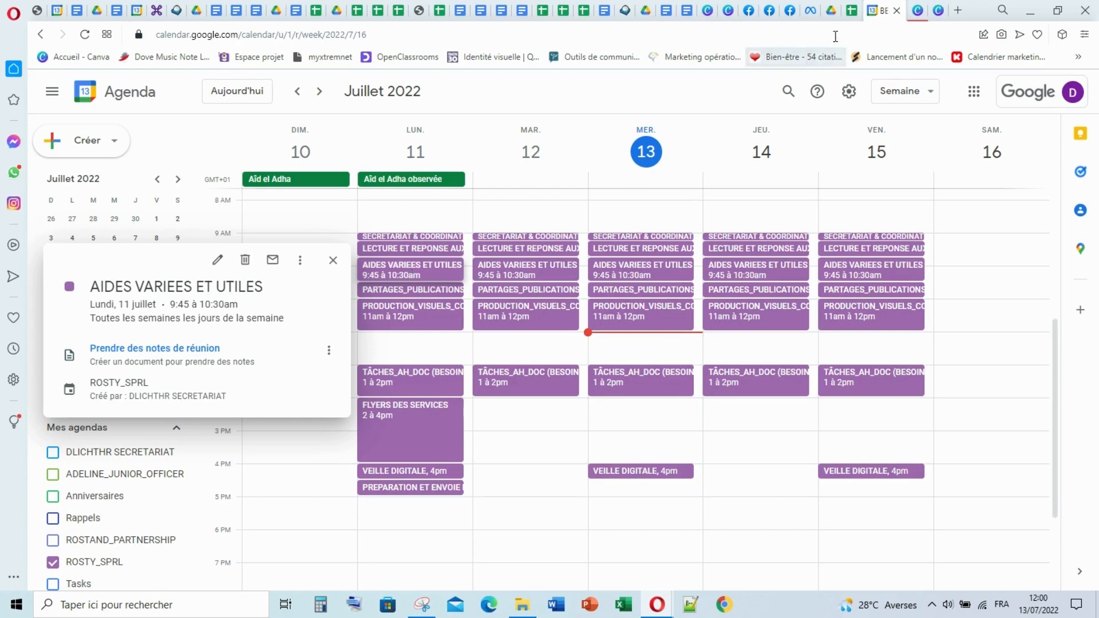
left_click(852, 10)
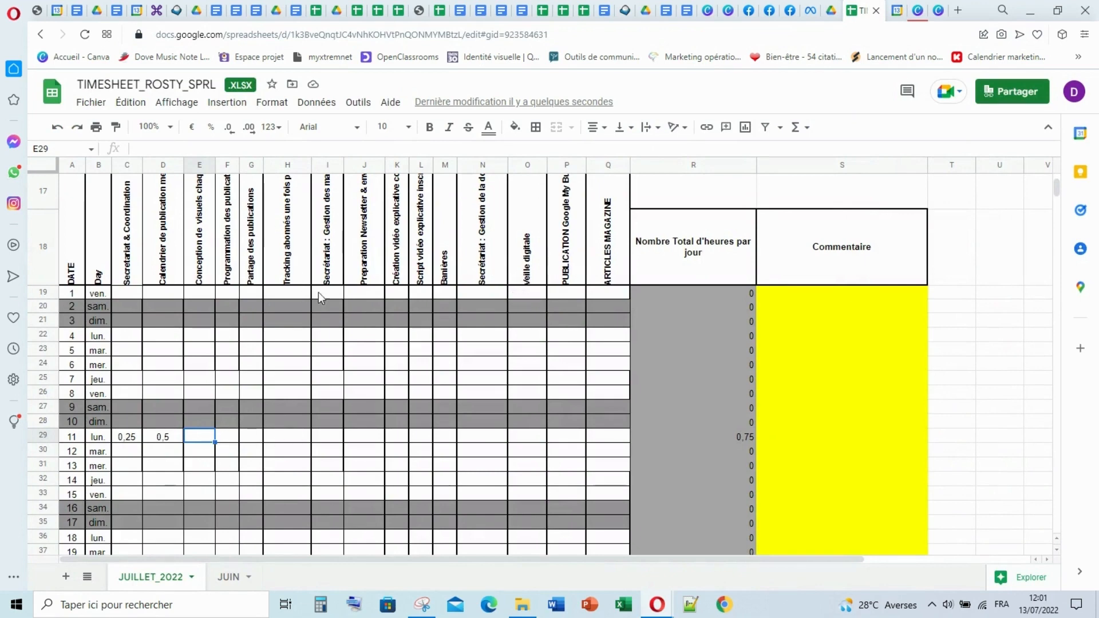
Replace the Banières heading of column M with "Encadrements des employers sur les RS".
left_click(444, 274)
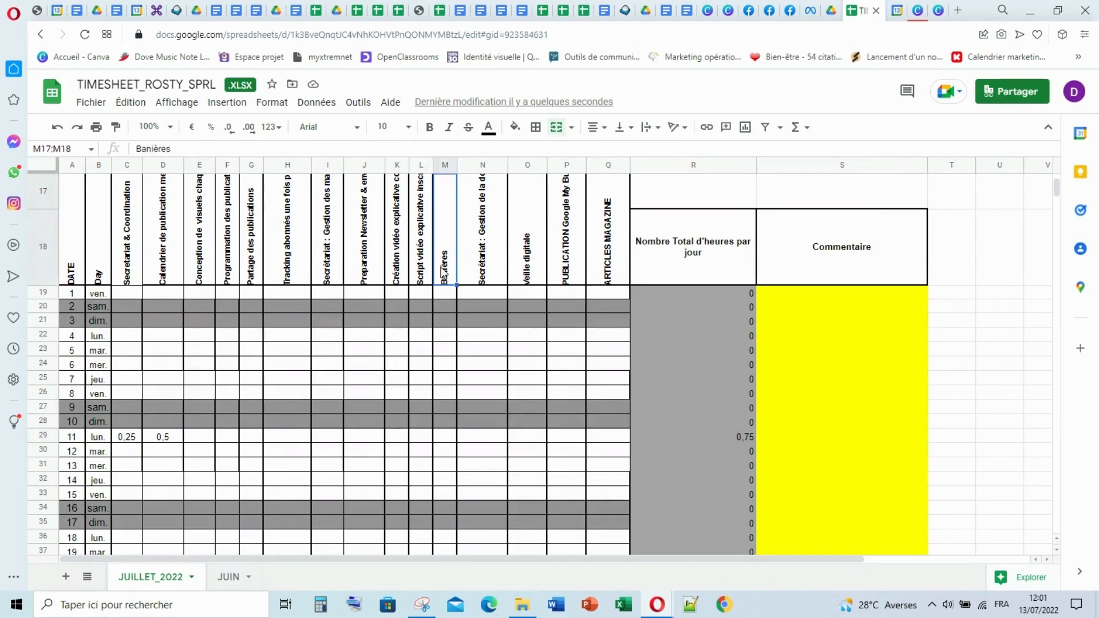
double_click(444, 274)
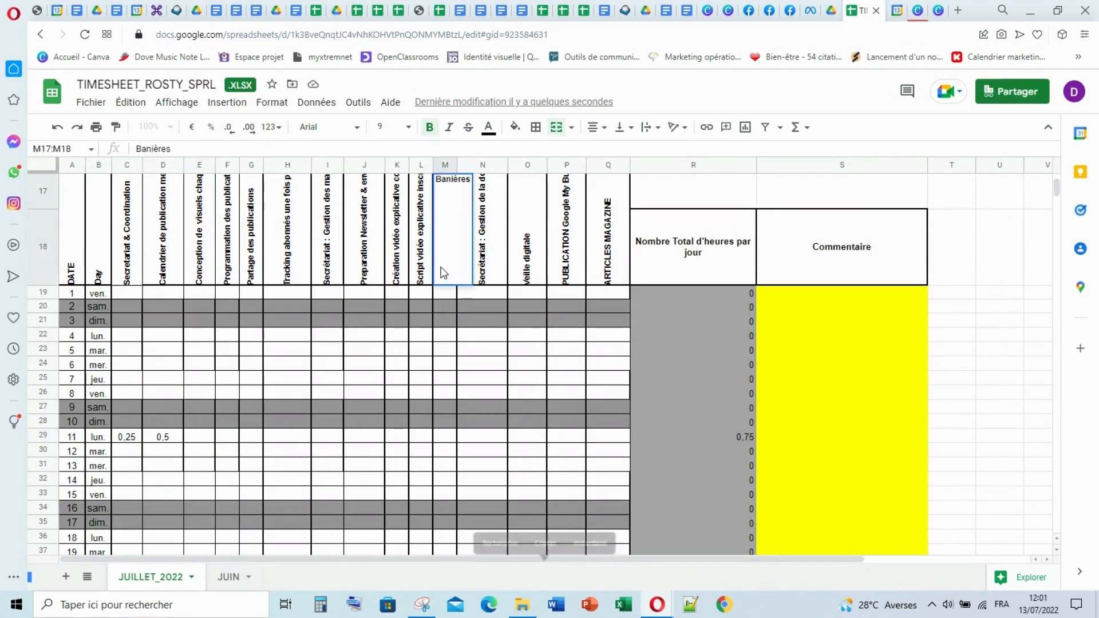
double_click(455, 180)
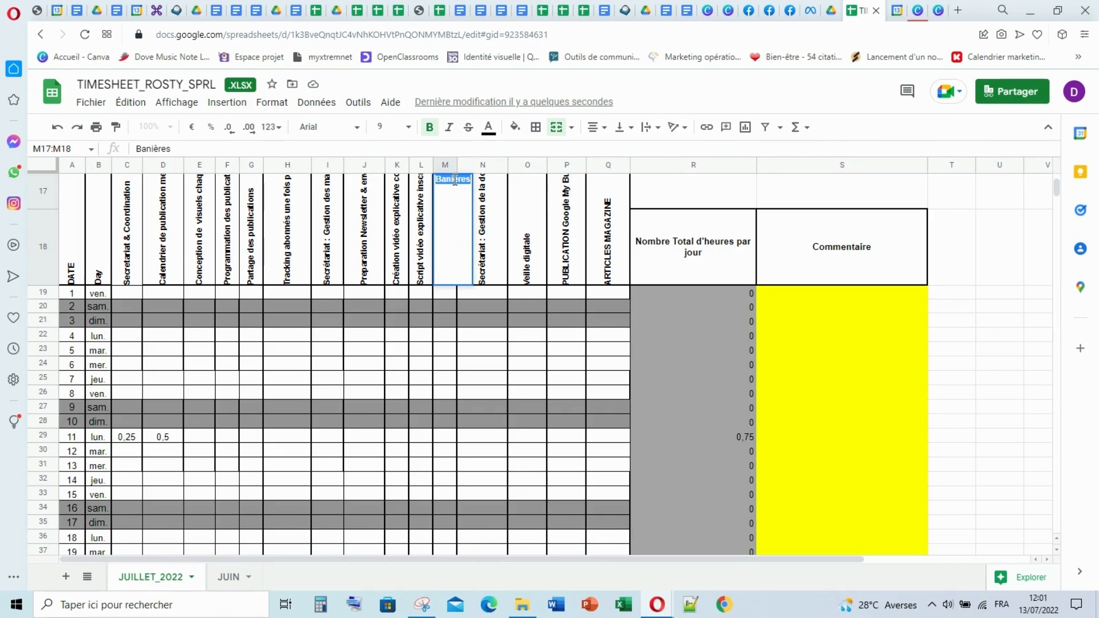
type("E")
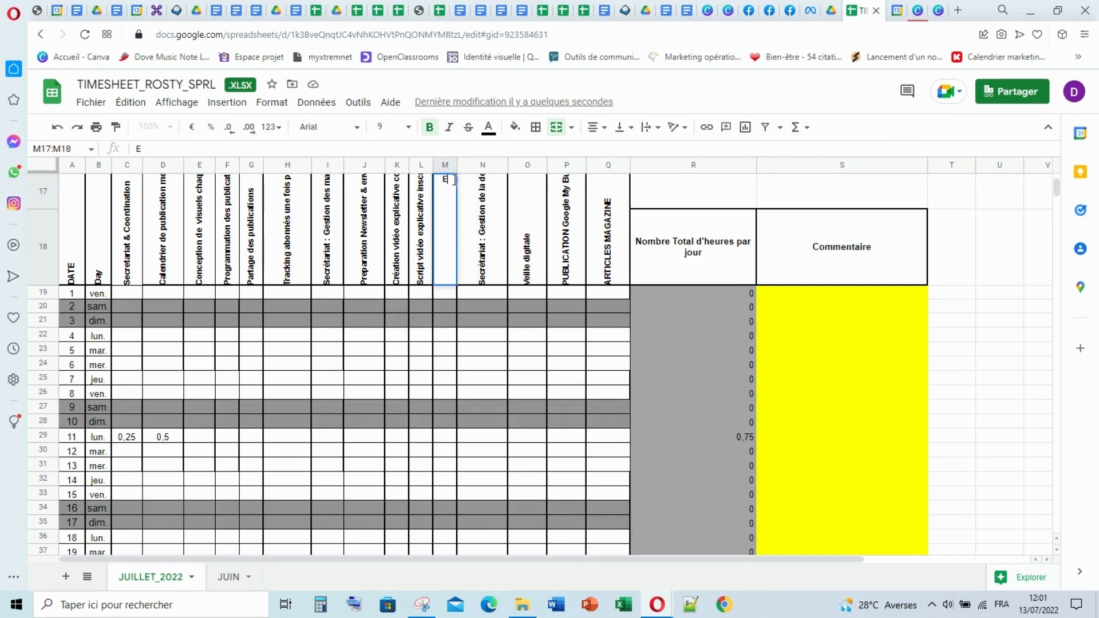
type("ncadrements")
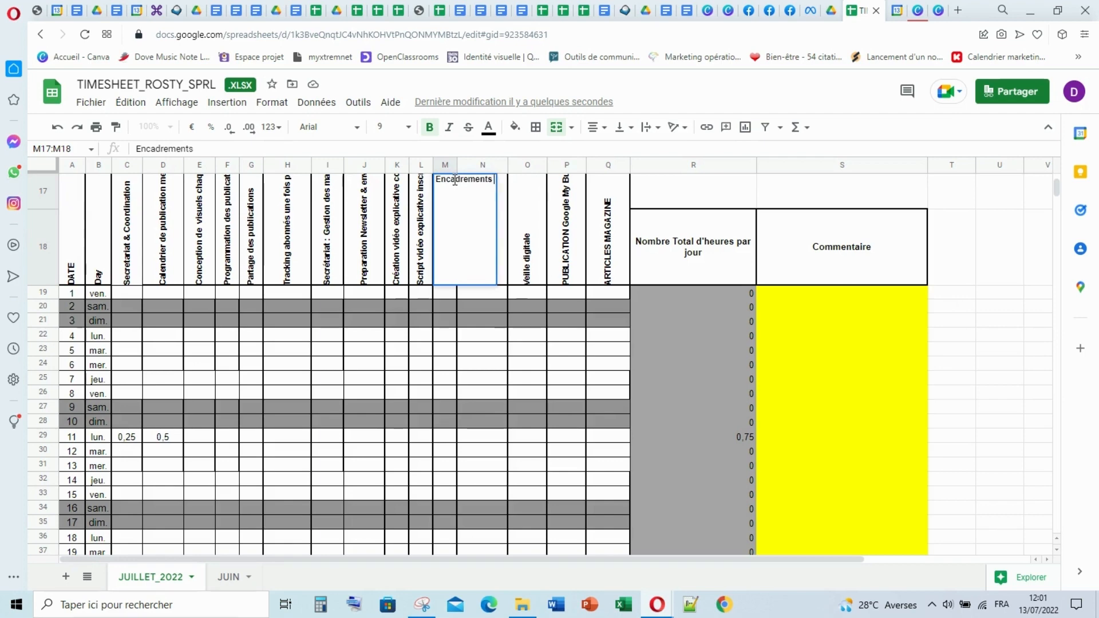
type(" des e")
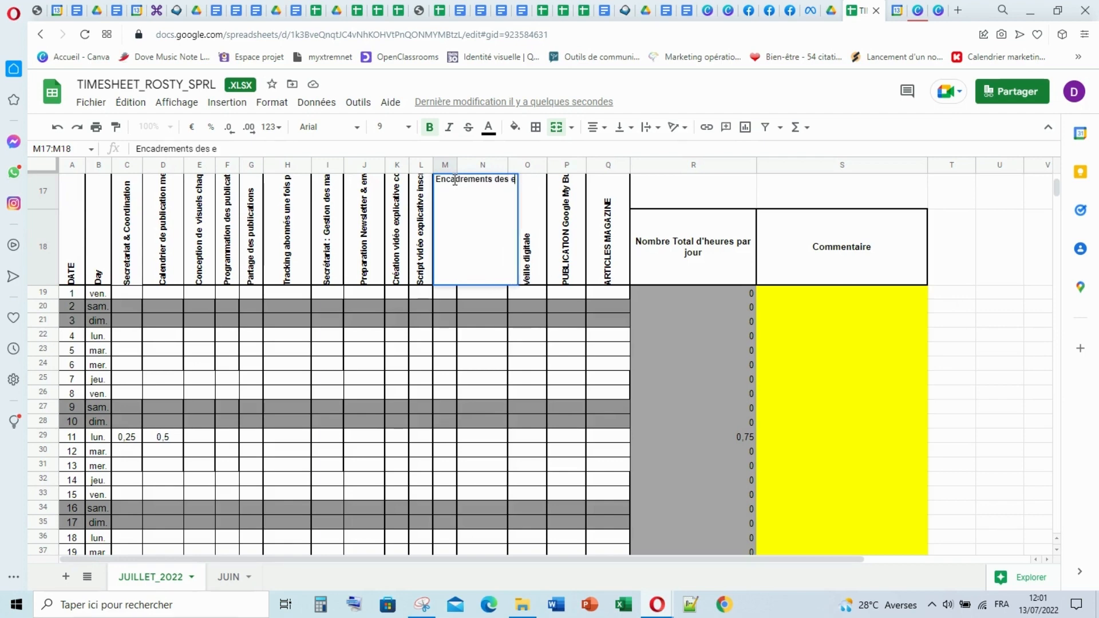
type("mplo")
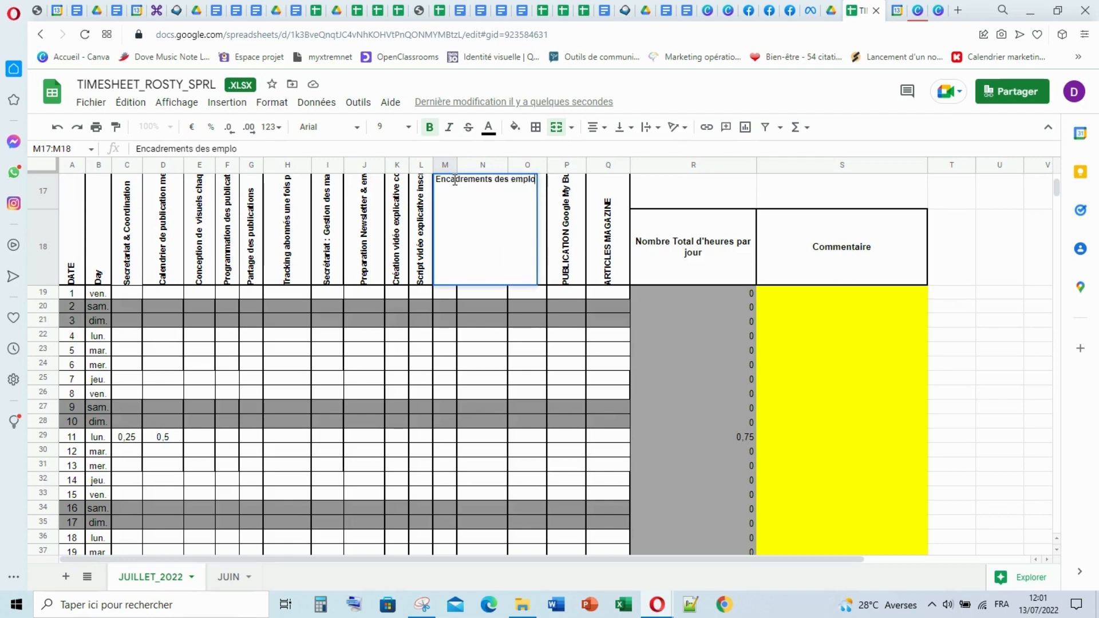
type("yers")
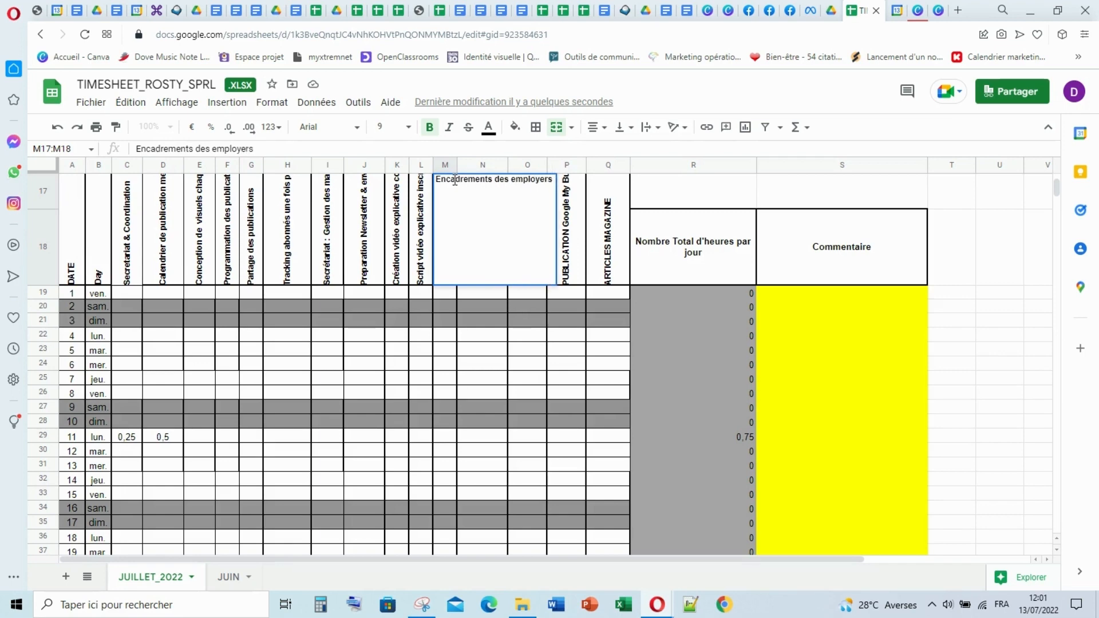
type(" sur le")
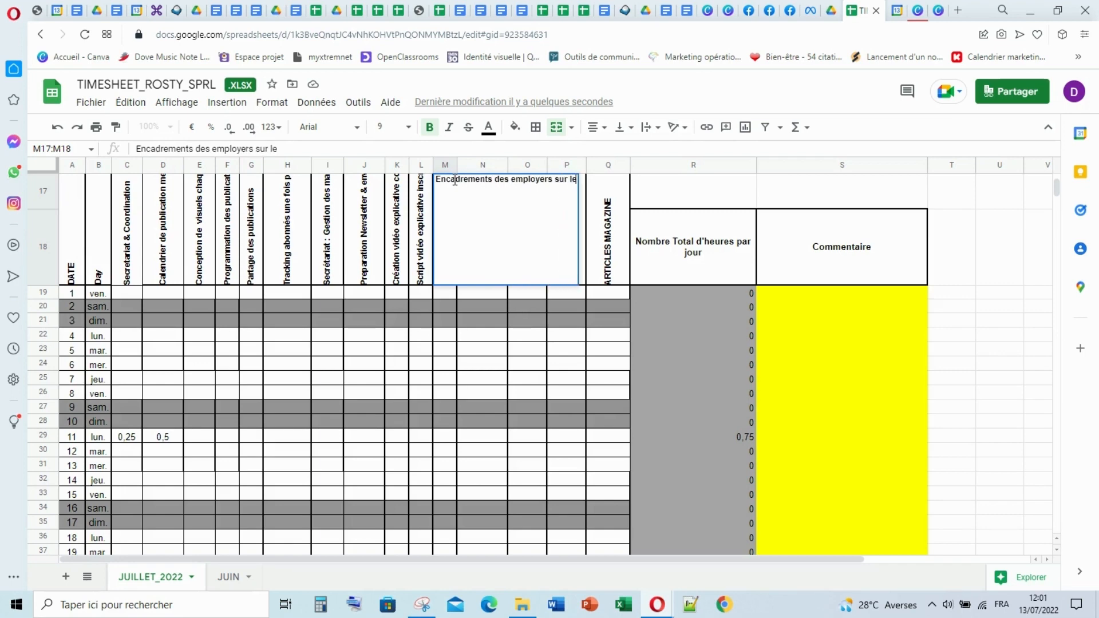
type("s RS")
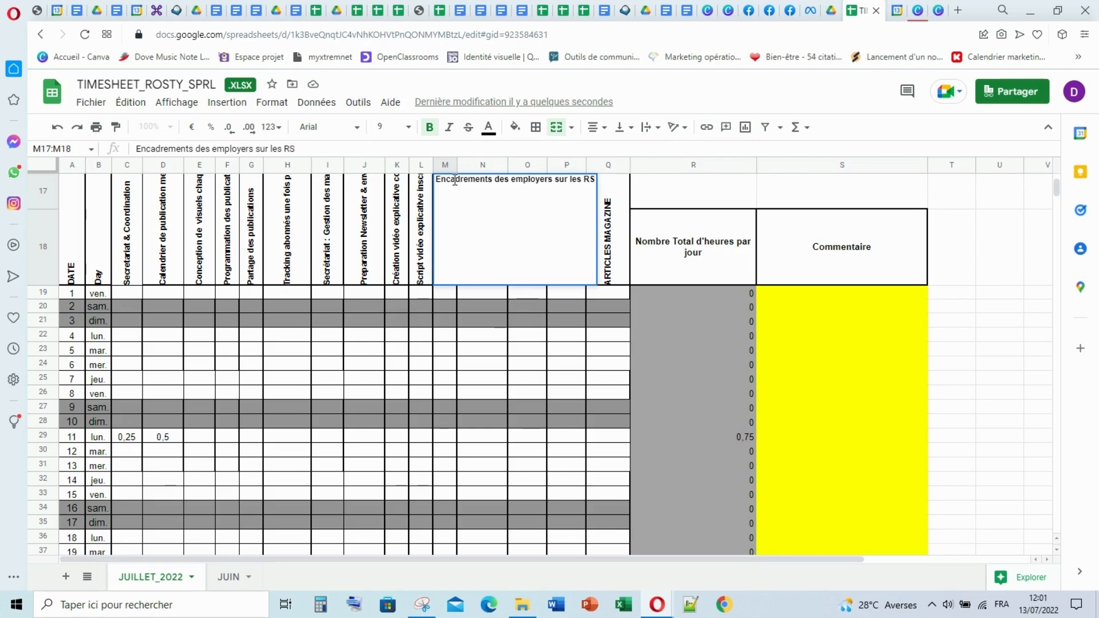
left_click(451, 366)
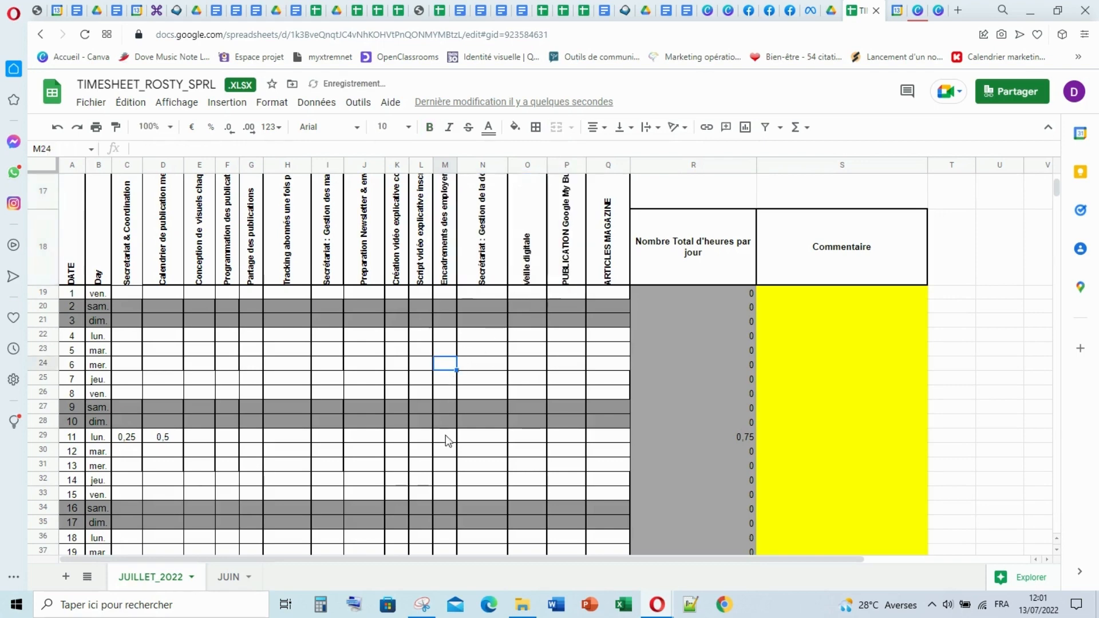
Enter 0,75 hours under Encadrements des employers sur les RS for Monday 11.
scroll(460, 392, "down", 1)
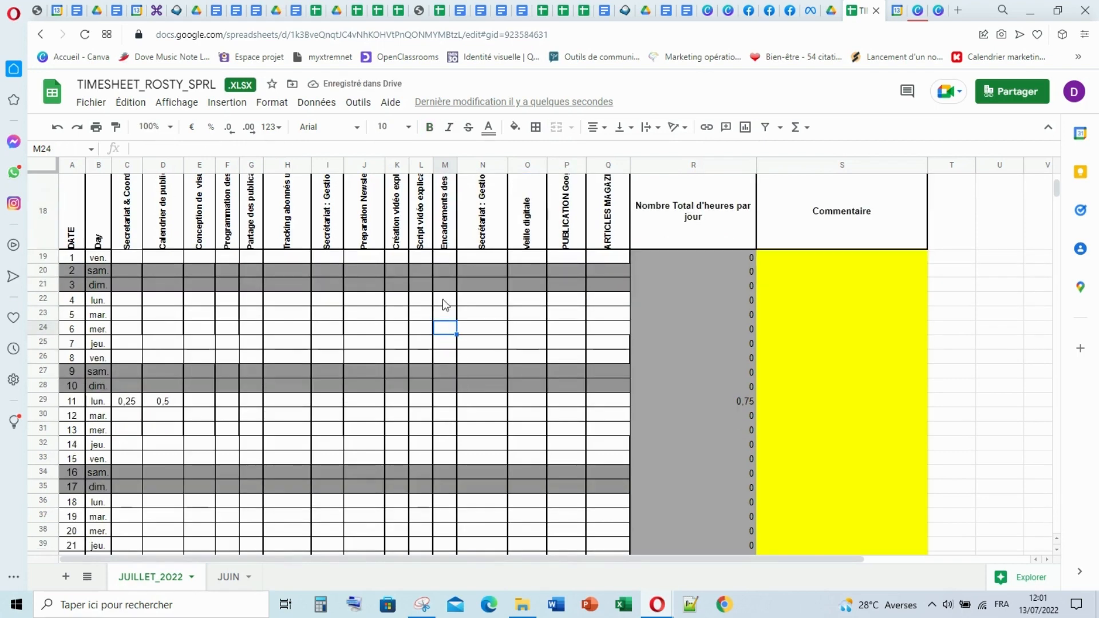
left_click(444, 401)
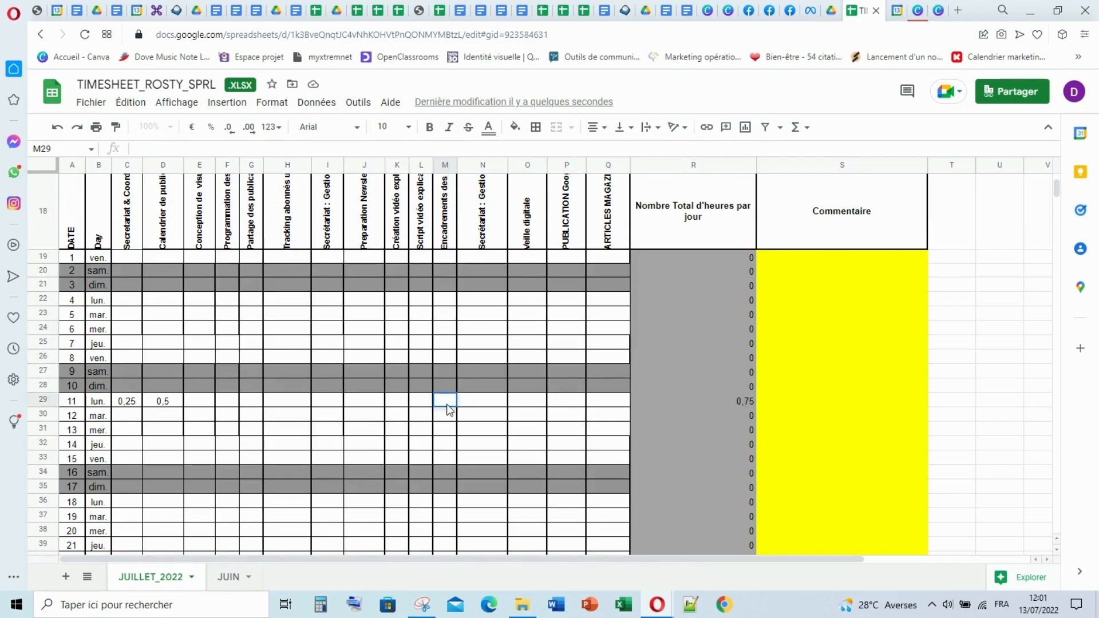
type("0,75")
left_click(470, 404)
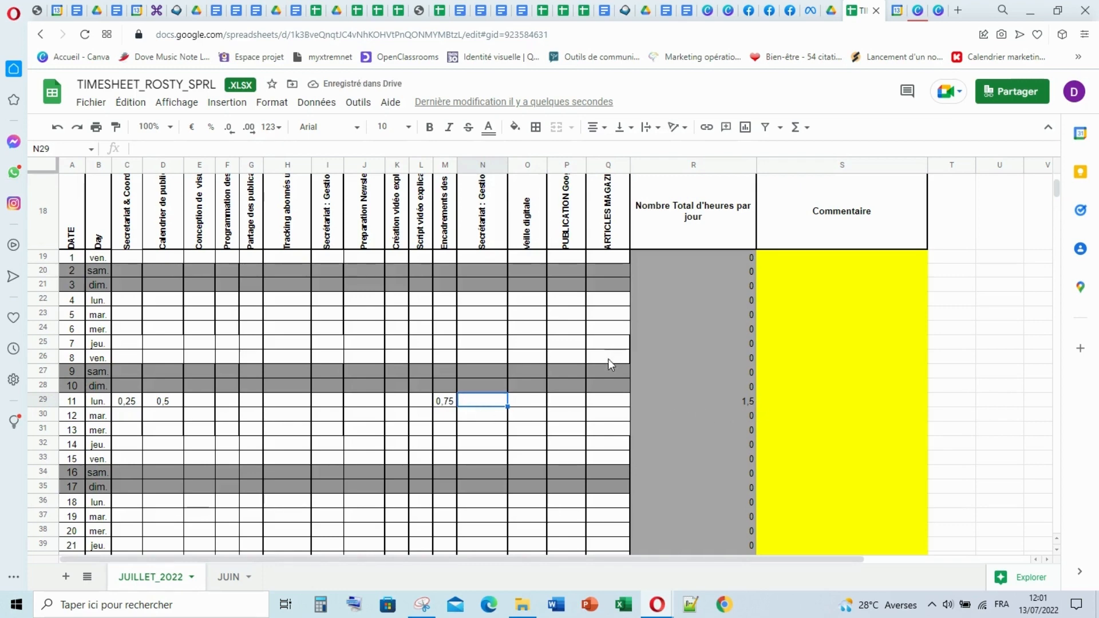
Check Monday 11 July's remaining slots in Google Agenda, and enter 0,5 hours under Partage des publications for Monday 11 in the timesheet.
left_click(896, 14)
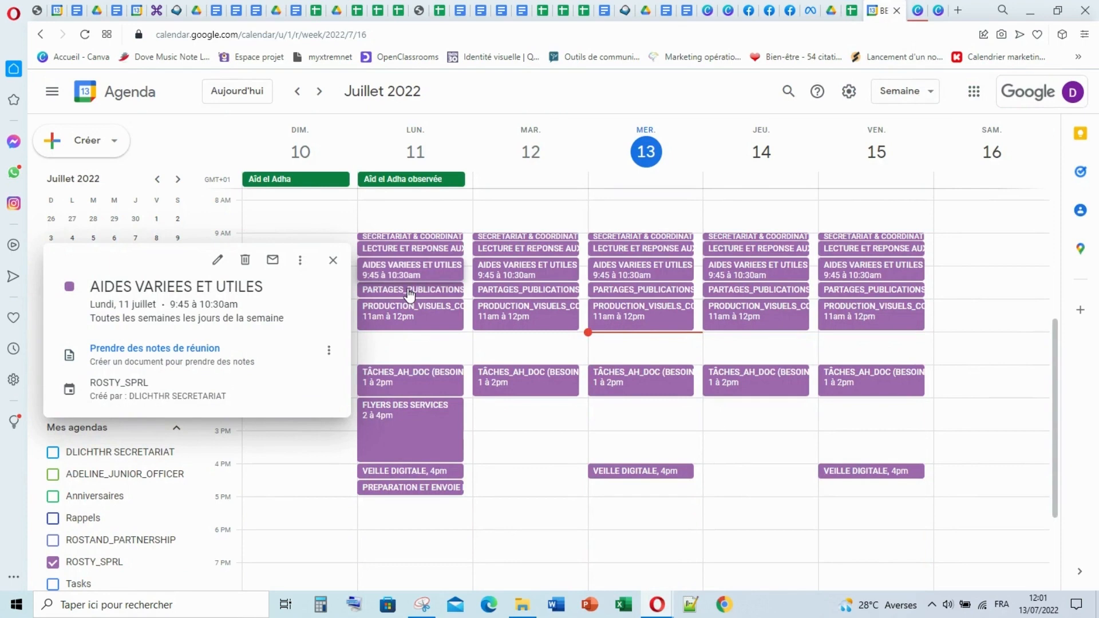
left_click(332, 260)
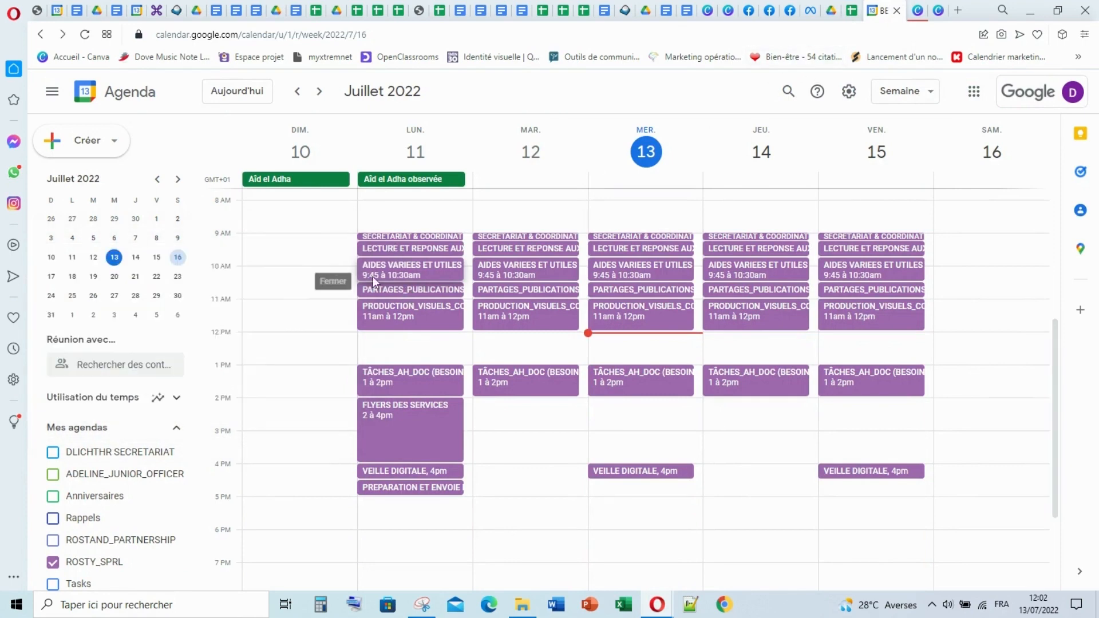
left_click(847, 15)
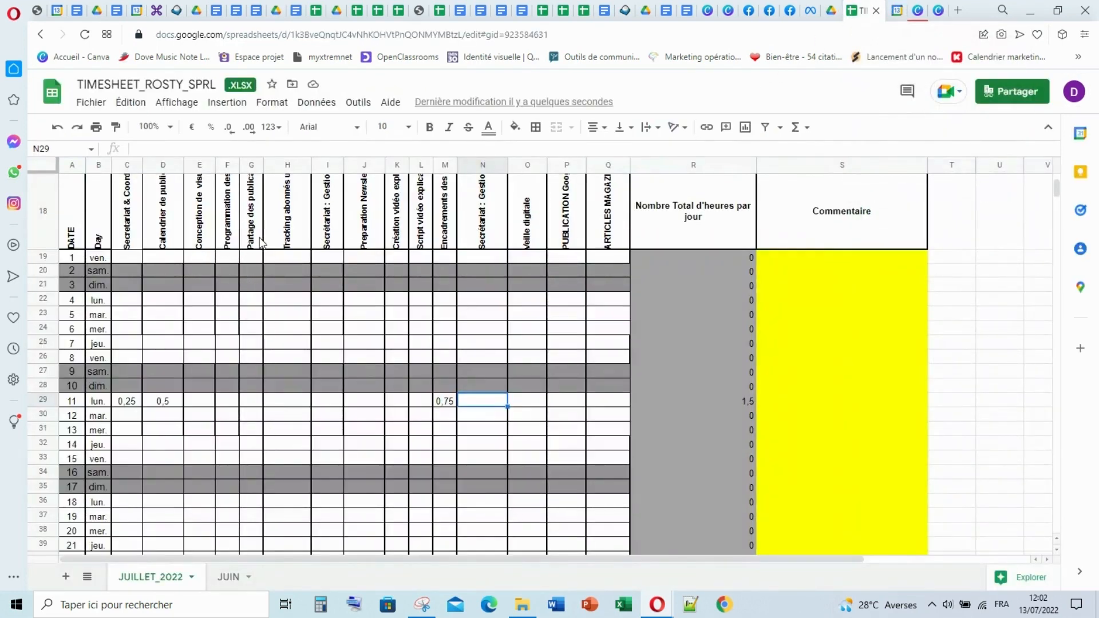
left_click(250, 404)
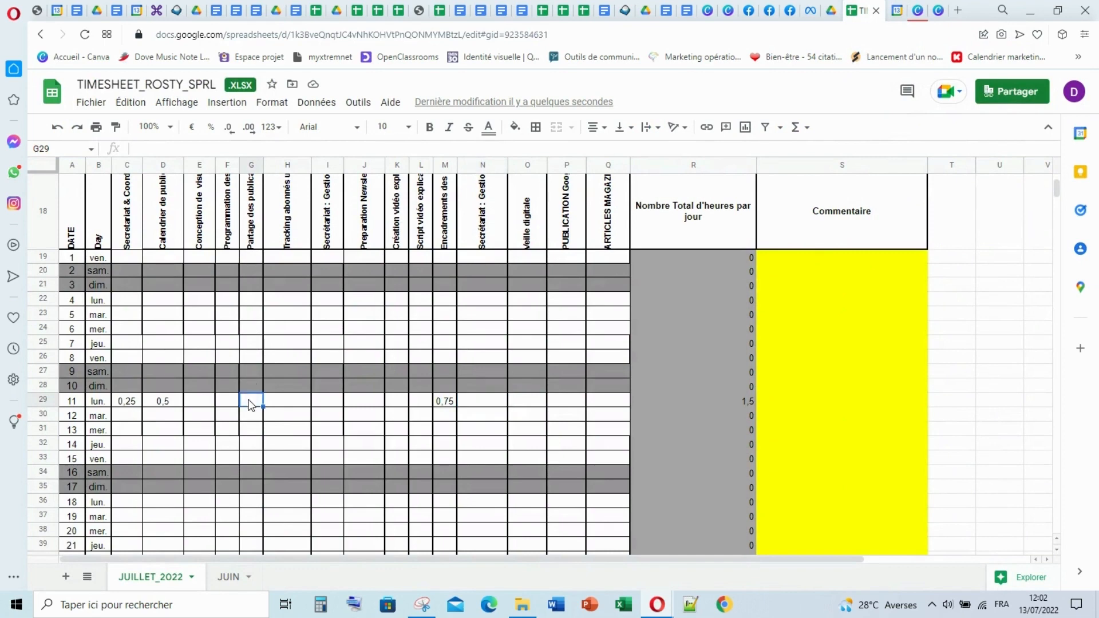
type("0,5")
left_click(329, 420)
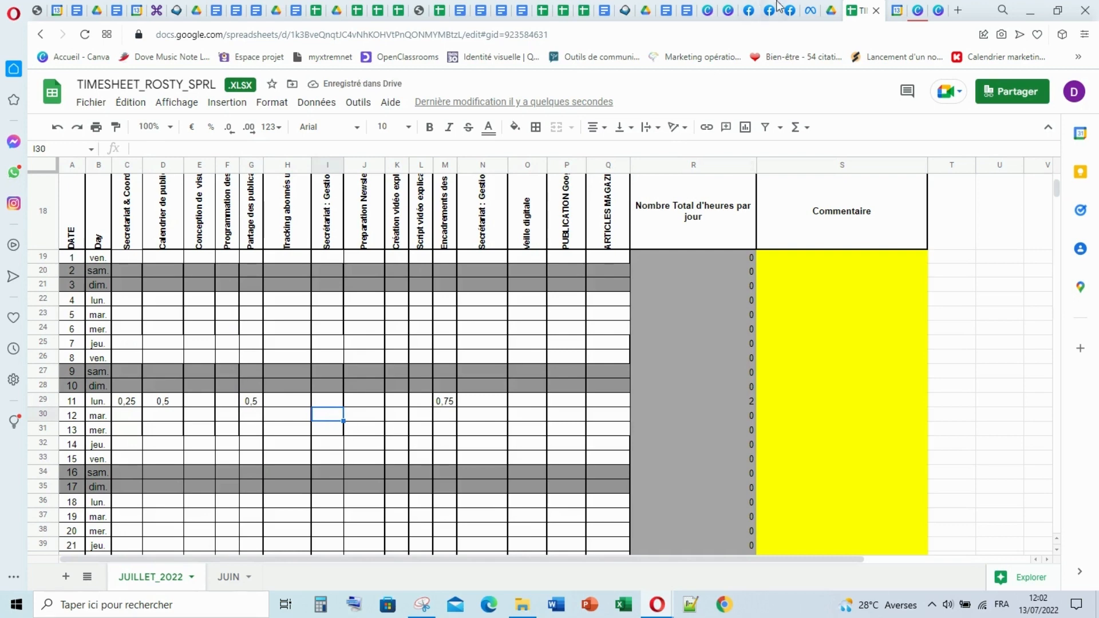
Consult Monday 11 July's 11am to 12pm PRODUCTION_VISUELS slot in Google Agenda, and enter 1 hour under Conception de visuels for Monday 11.
left_click(893, 12)
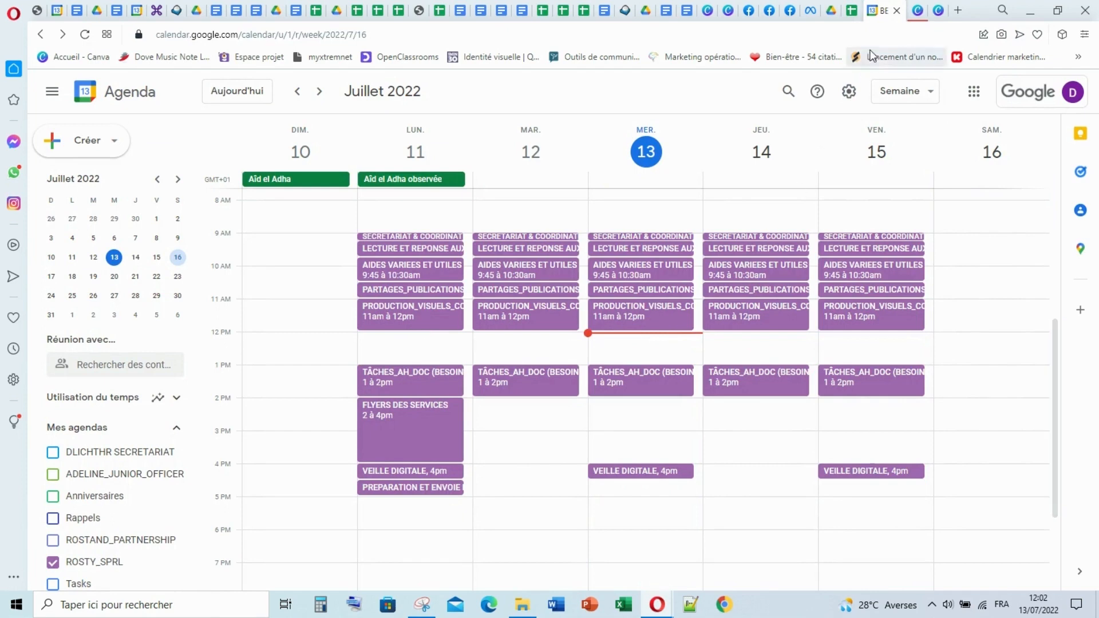
left_click(433, 319)
left_click(333, 252)
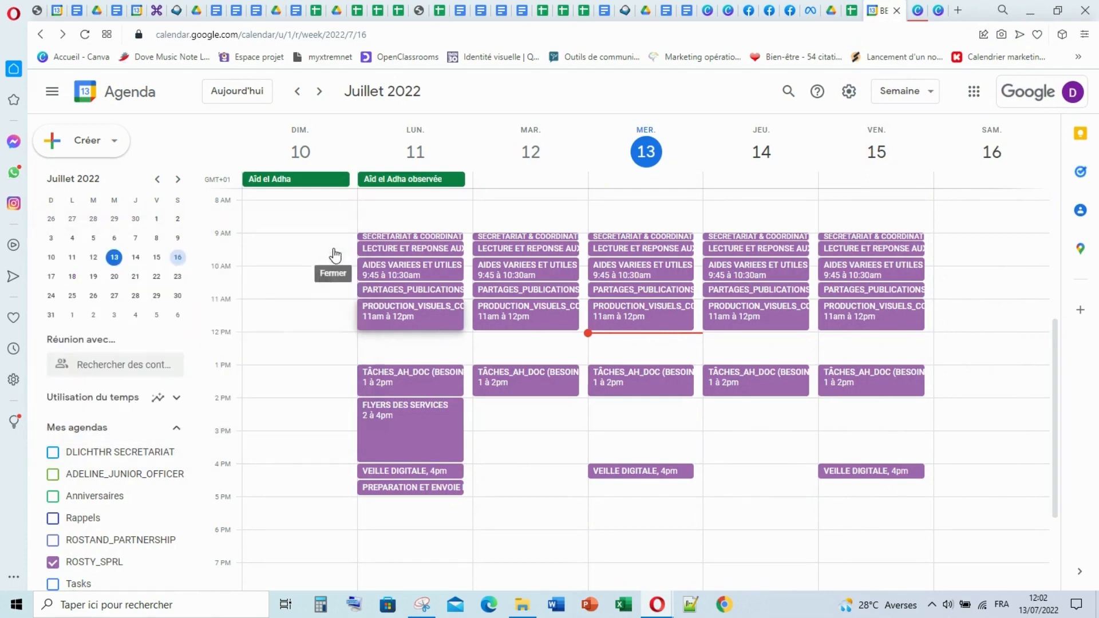
left_click(856, 14)
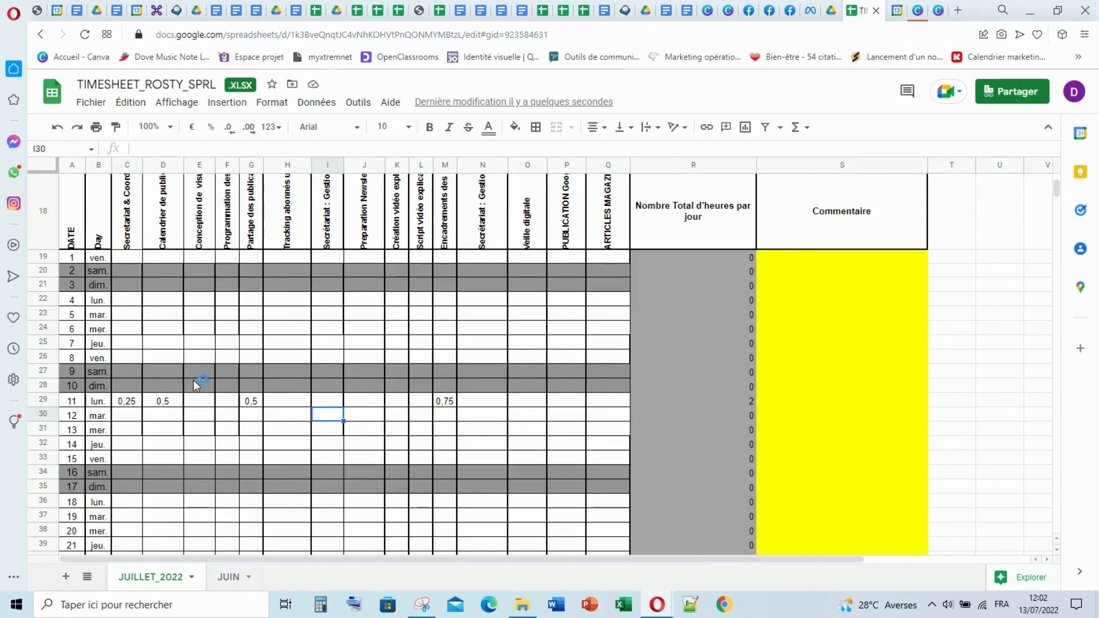
left_click(194, 405)
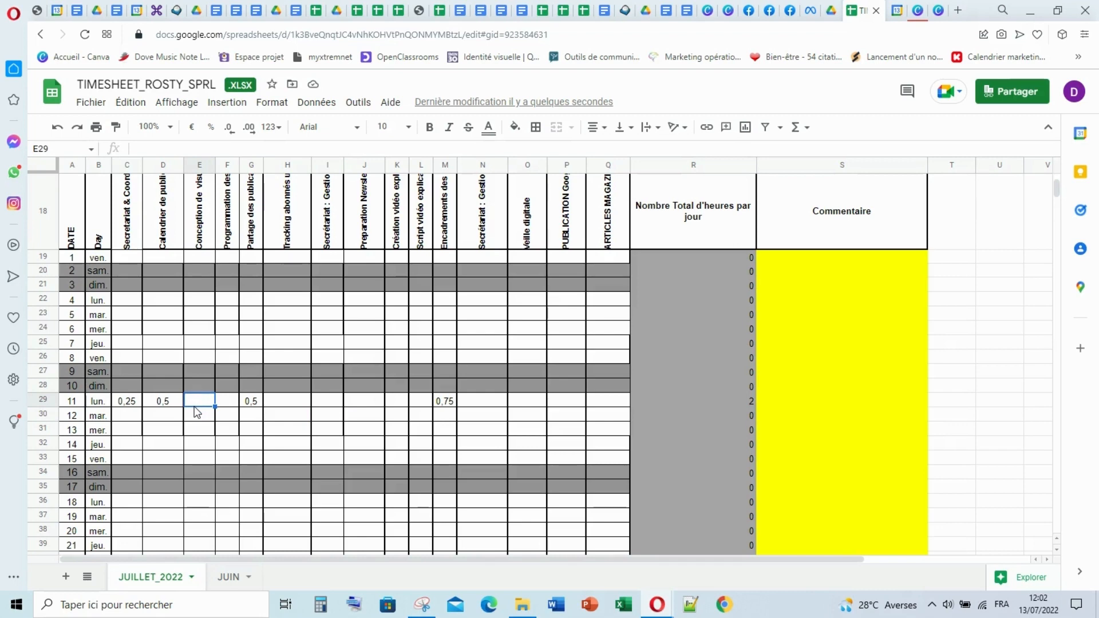
type("1")
left_click(273, 417)
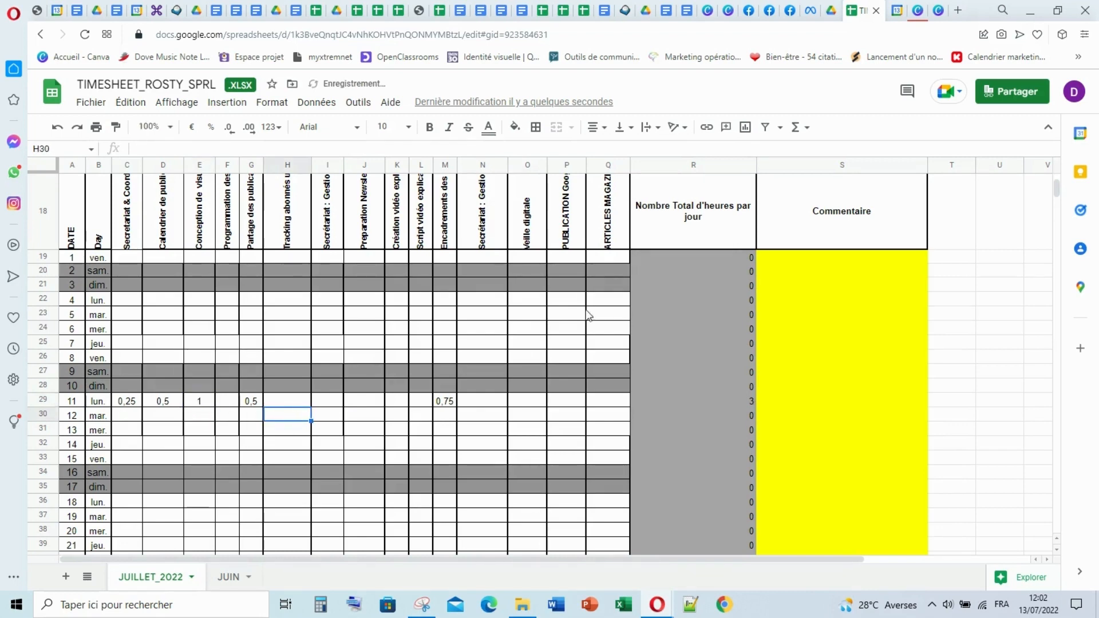
Switch to Google Agenda, examine Monday 11 July's TÂCHES_AH_DOC slot, and look for a suitable project heading in the timesheet.
left_click(898, 13)
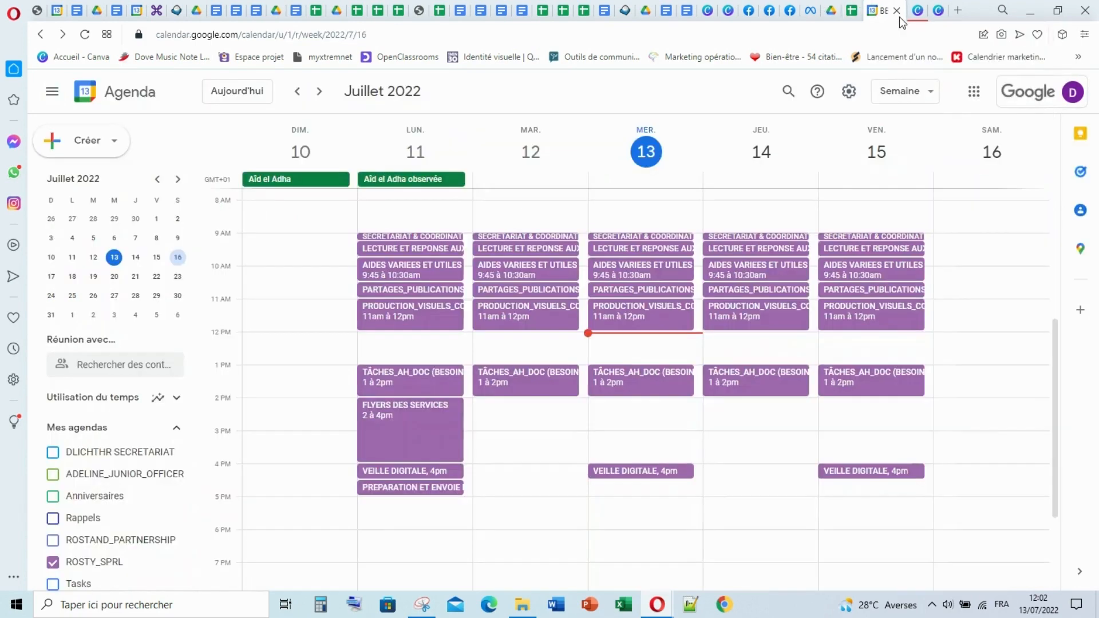
left_click(419, 383)
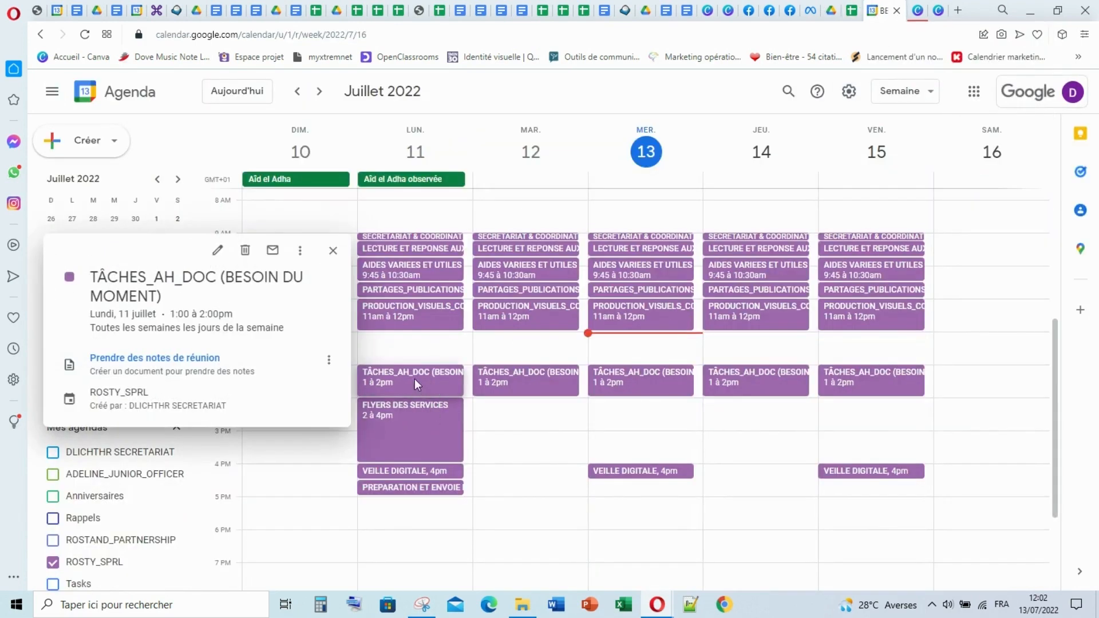
left_click(333, 252)
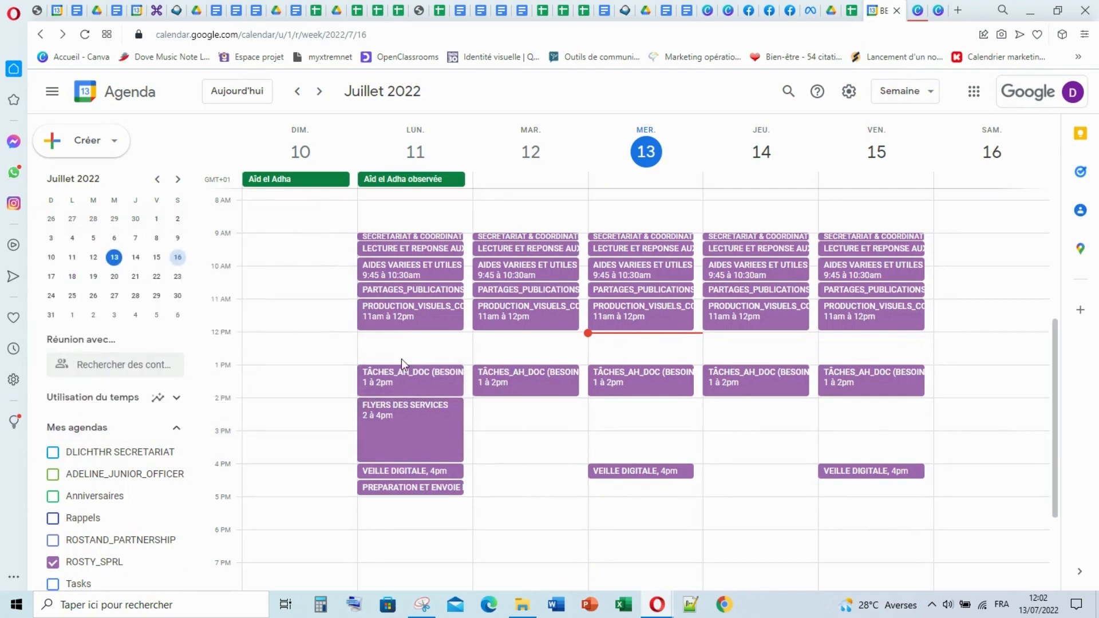
left_click(853, 13)
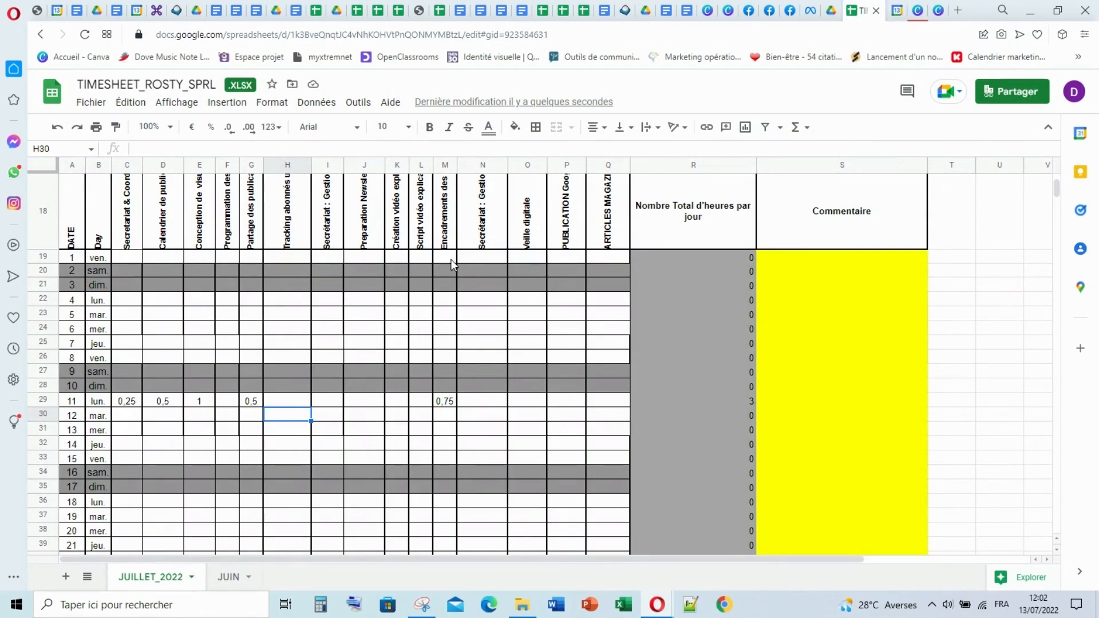
scroll(458, 266, "up", 1)
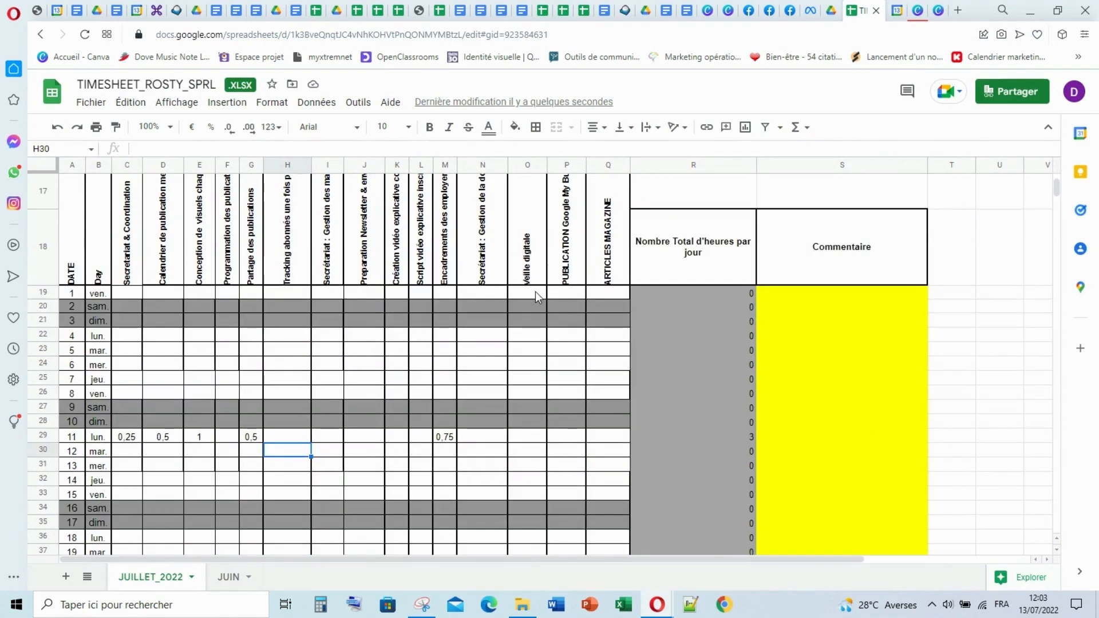
scroll(552, 292, "up", 1)
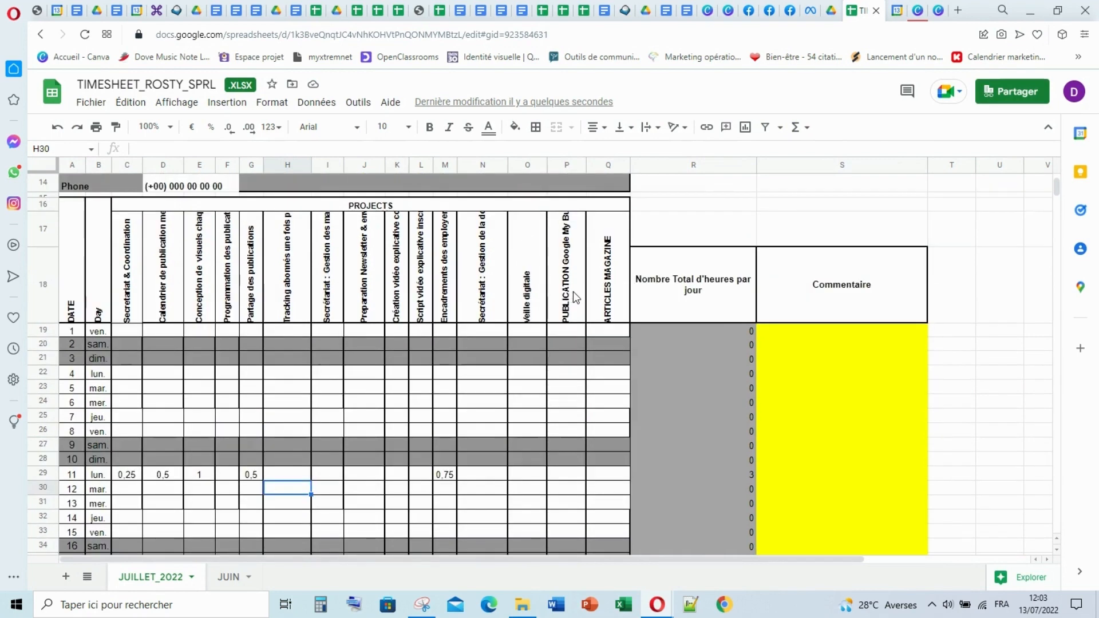
double_click(612, 284)
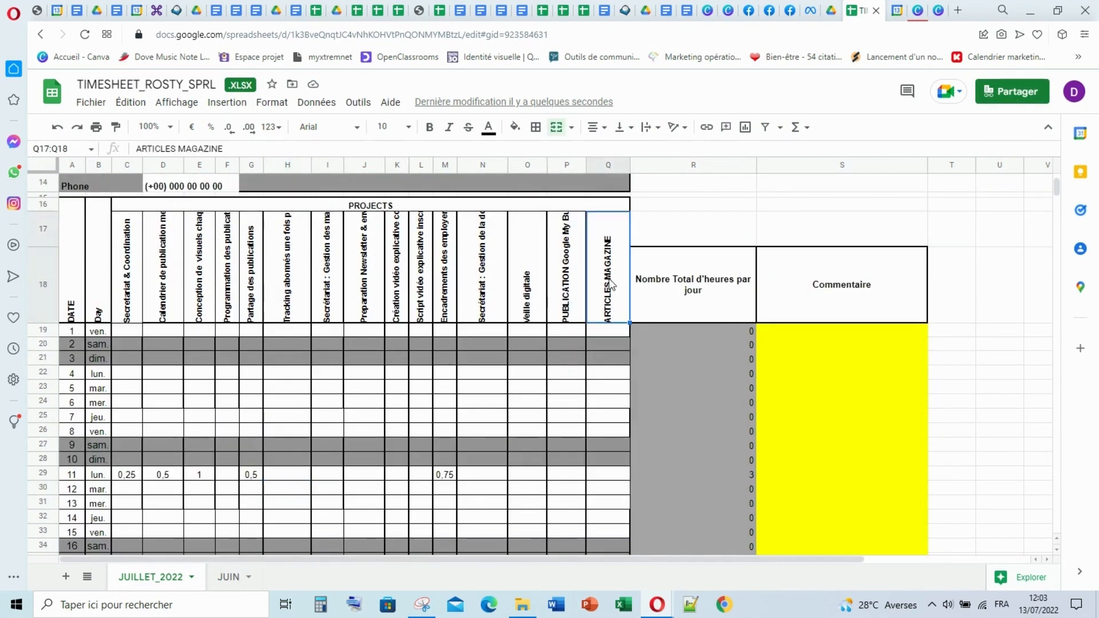
triple_click(622, 222)
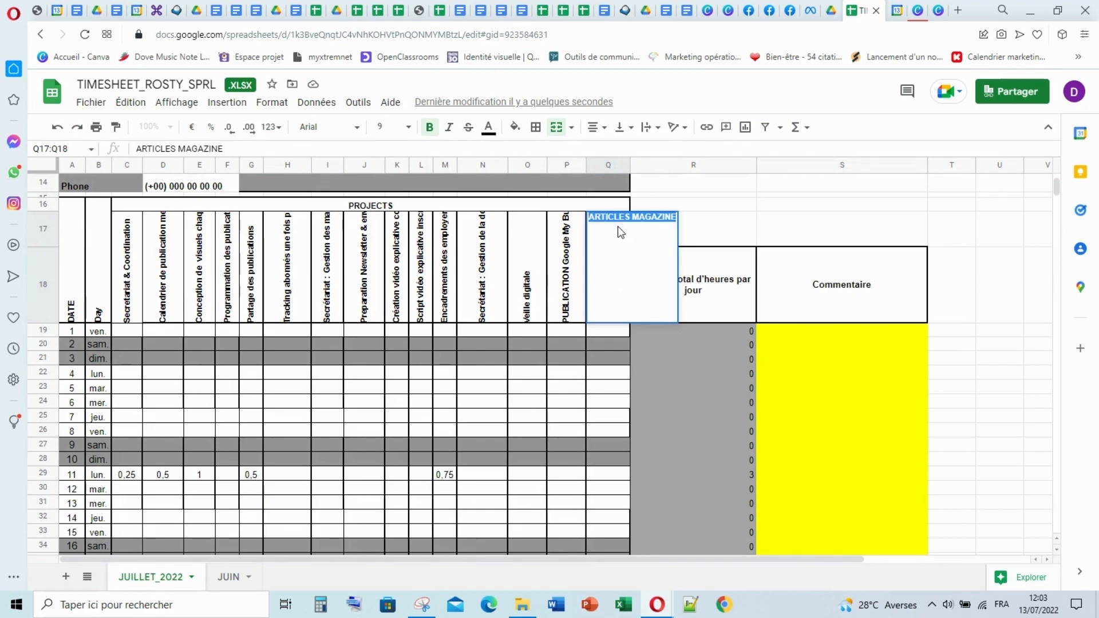
left_click(611, 312)
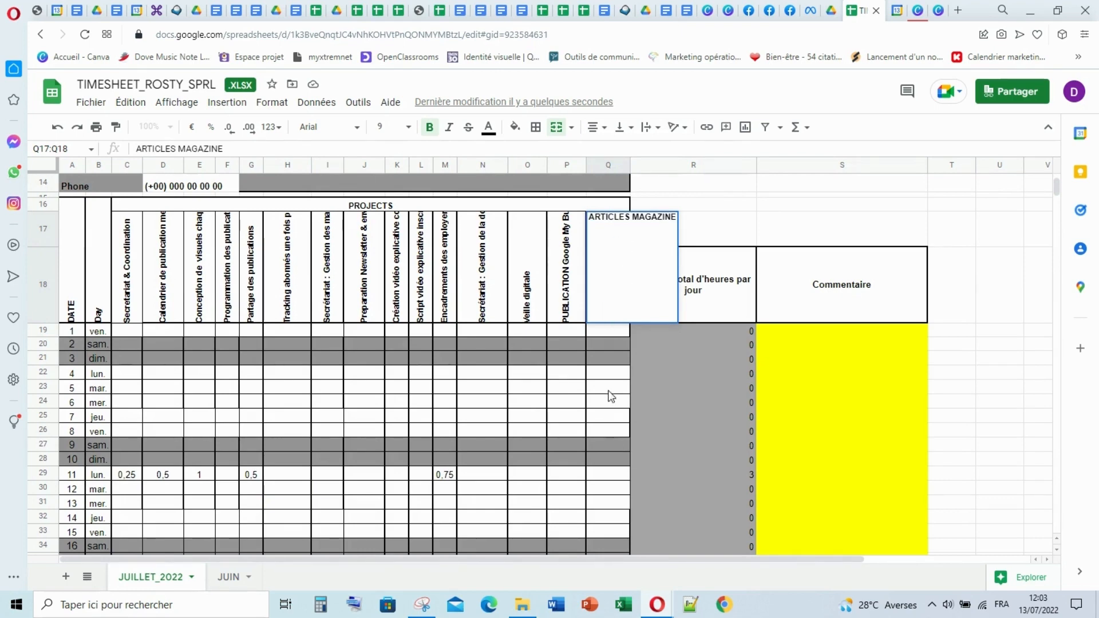
left_click(608, 373)
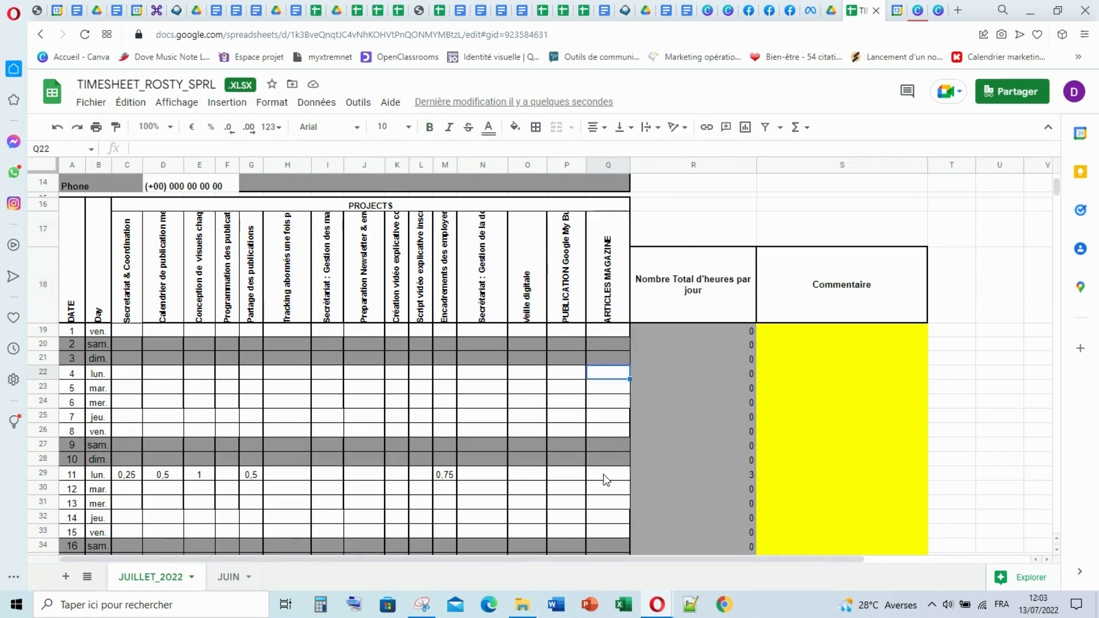
Enter 1 hour under ARTICLES MAGAZINE for Monday 11.
left_click(608, 476)
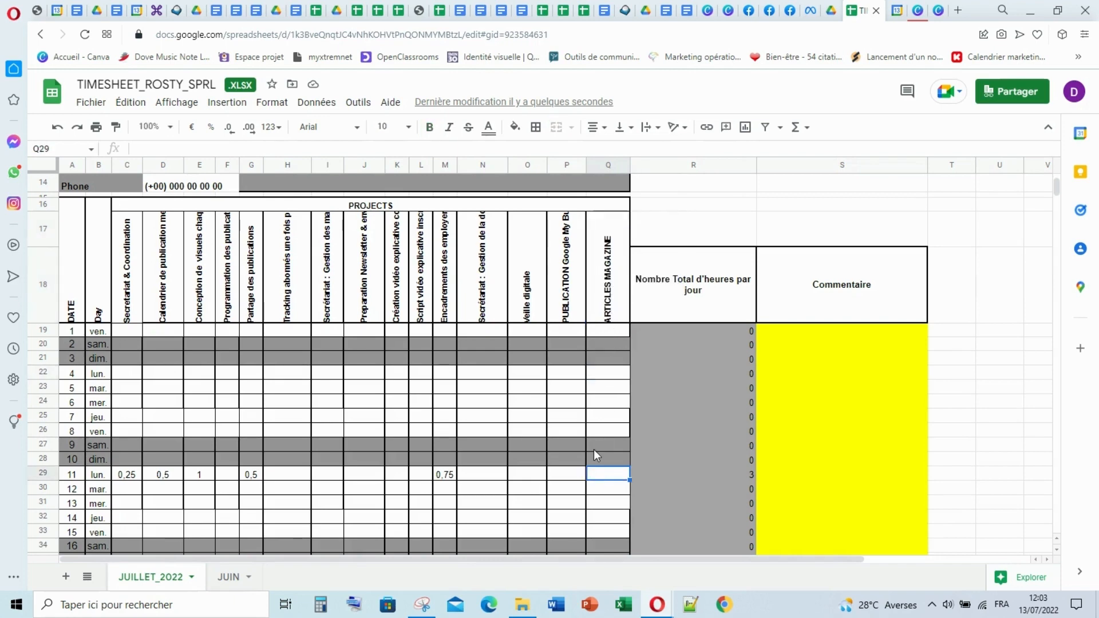
type("1")
left_click(482, 444)
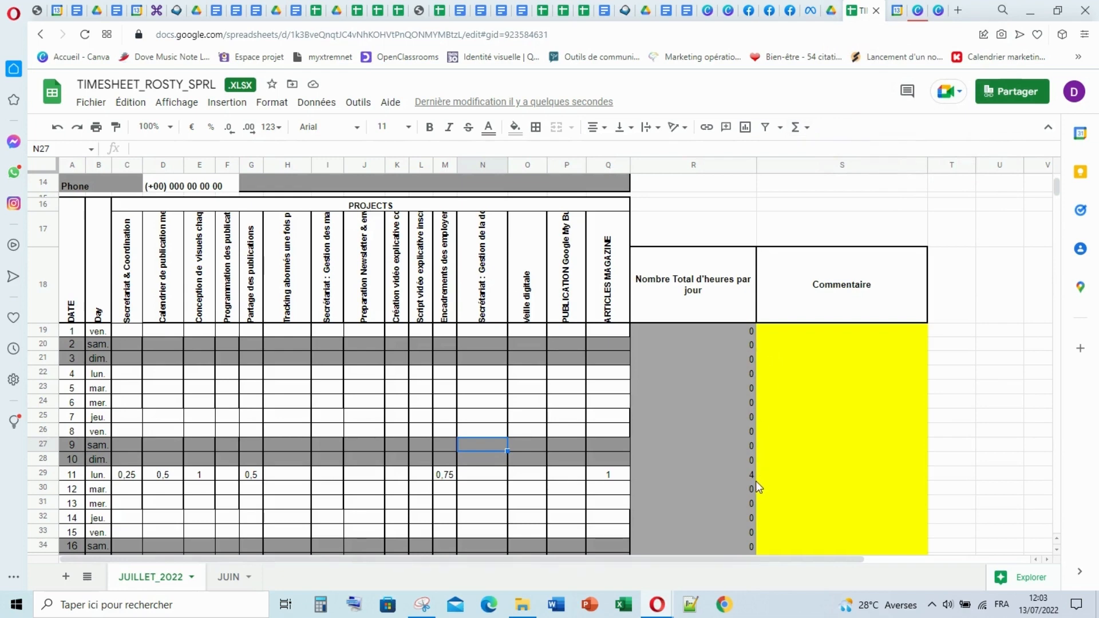
Check Monday 11 July's FLYERS DES SERVICES slot in Google Agenda, and look for a matching project heading in the timesheet.
left_click(897, 11)
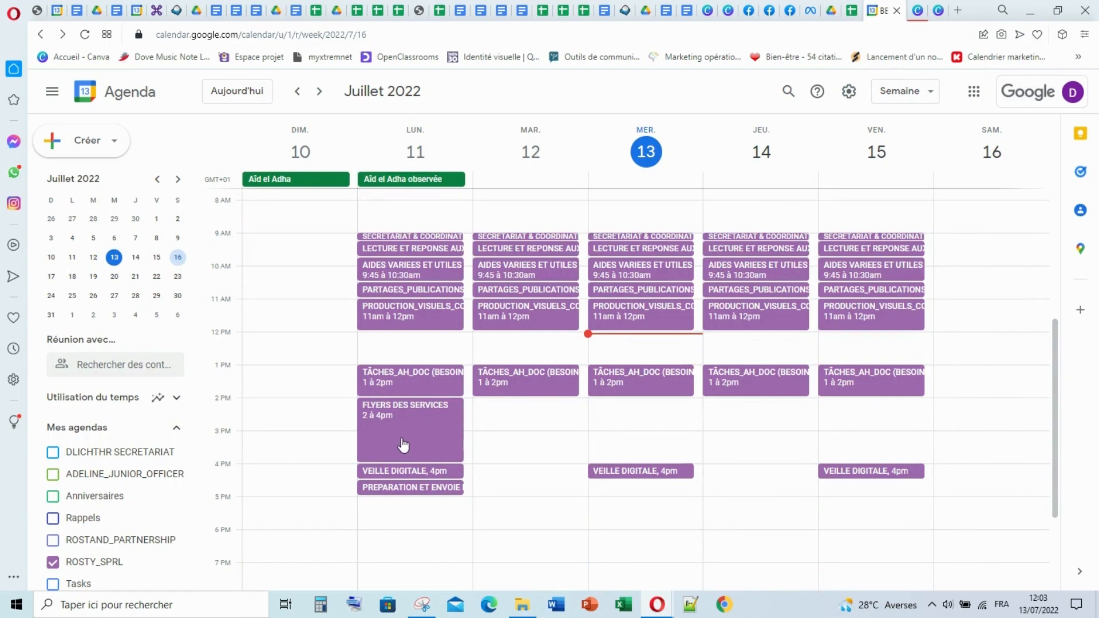
left_click(853, 11)
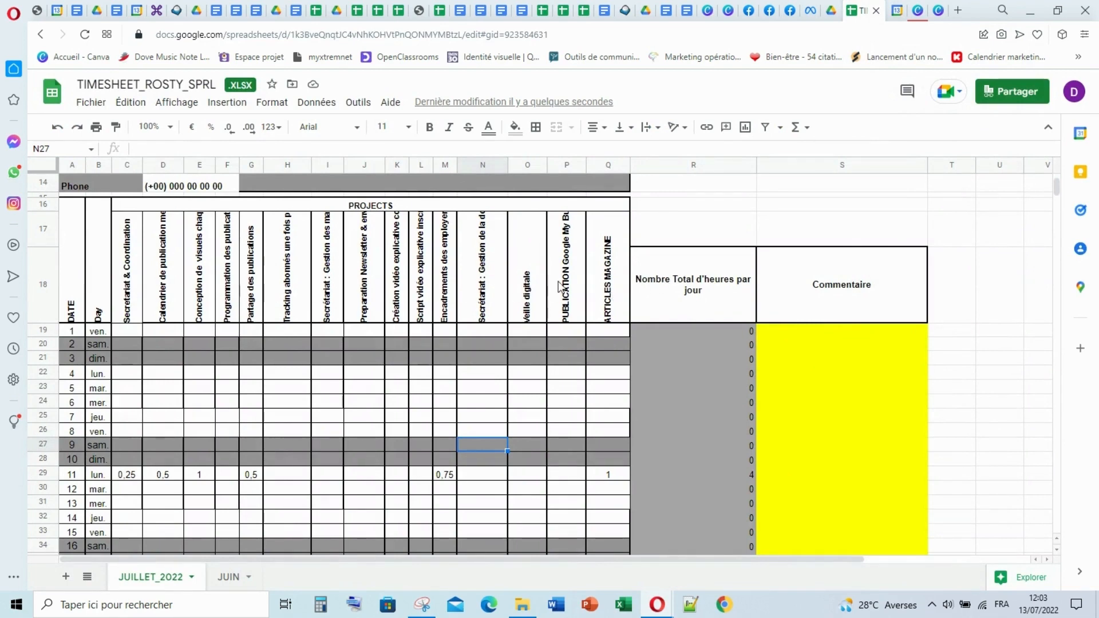
scroll(606, 314, "down", 1)
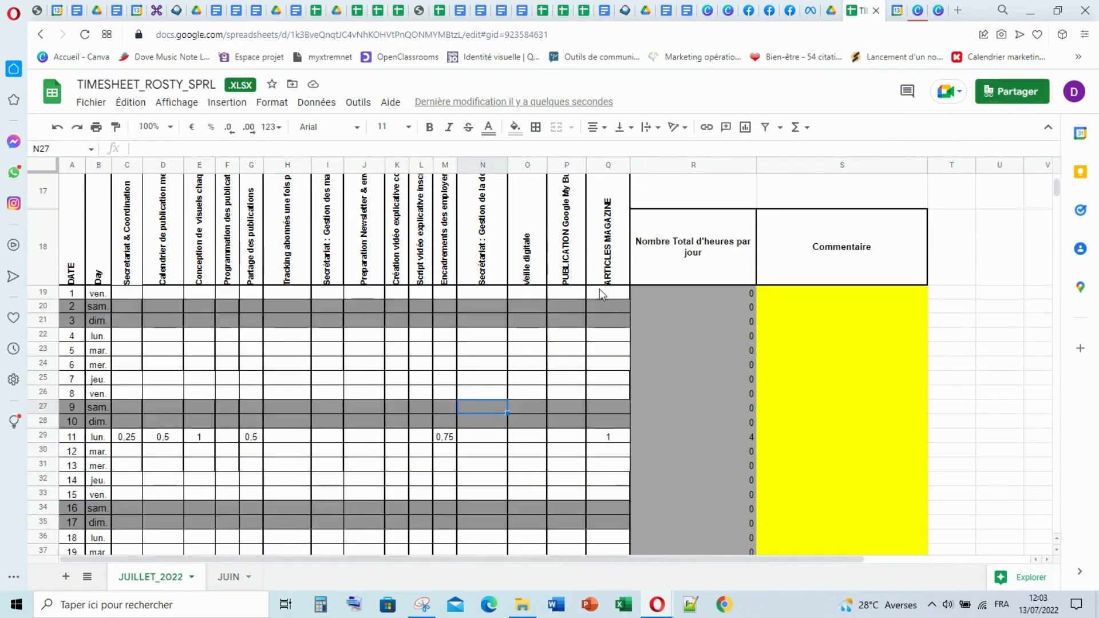
scroll(600, 290, "up", 1)
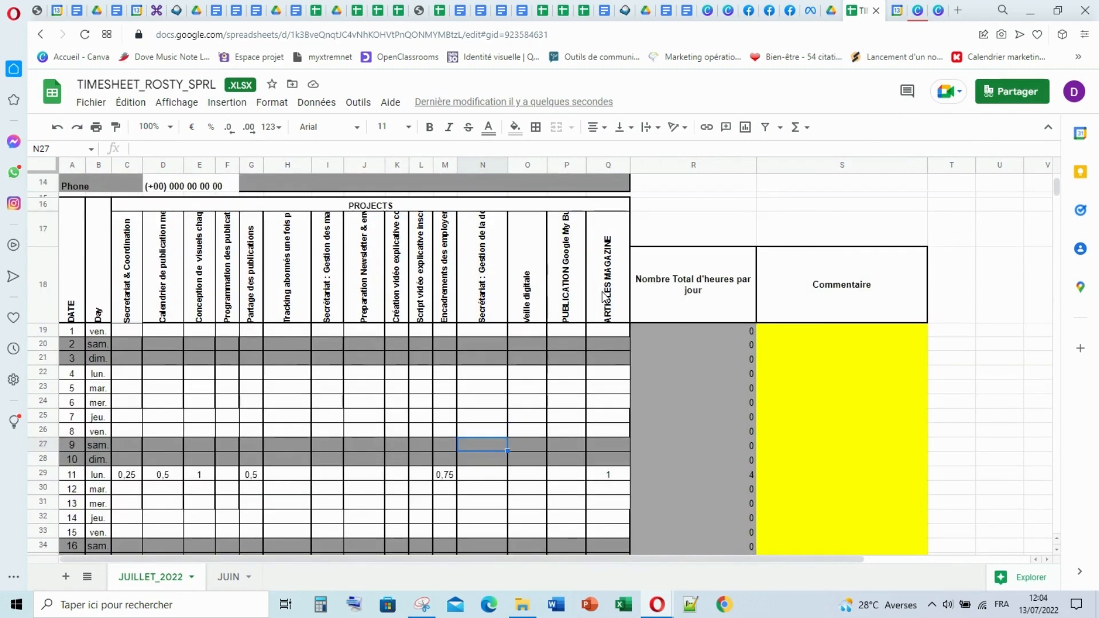
Insert a new column directly after column P (PUBLICATION Google My Business), before ARTICLES MAGAZINE.
scroll(613, 296, "up", 1)
scroll(611, 290, "up", 1)
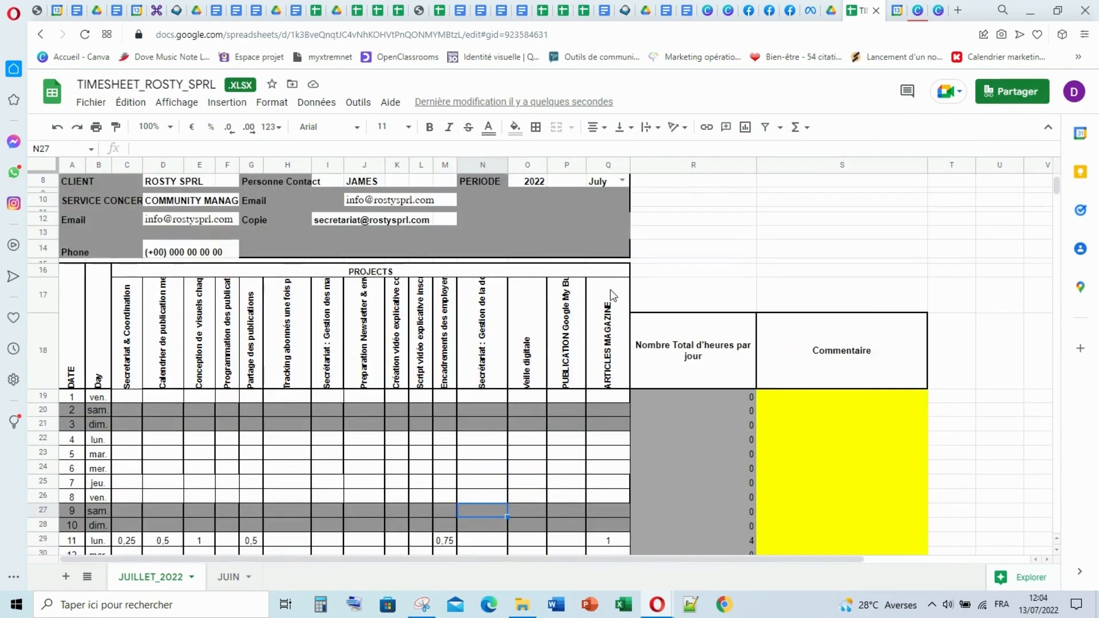
scroll(610, 290, "up", 2)
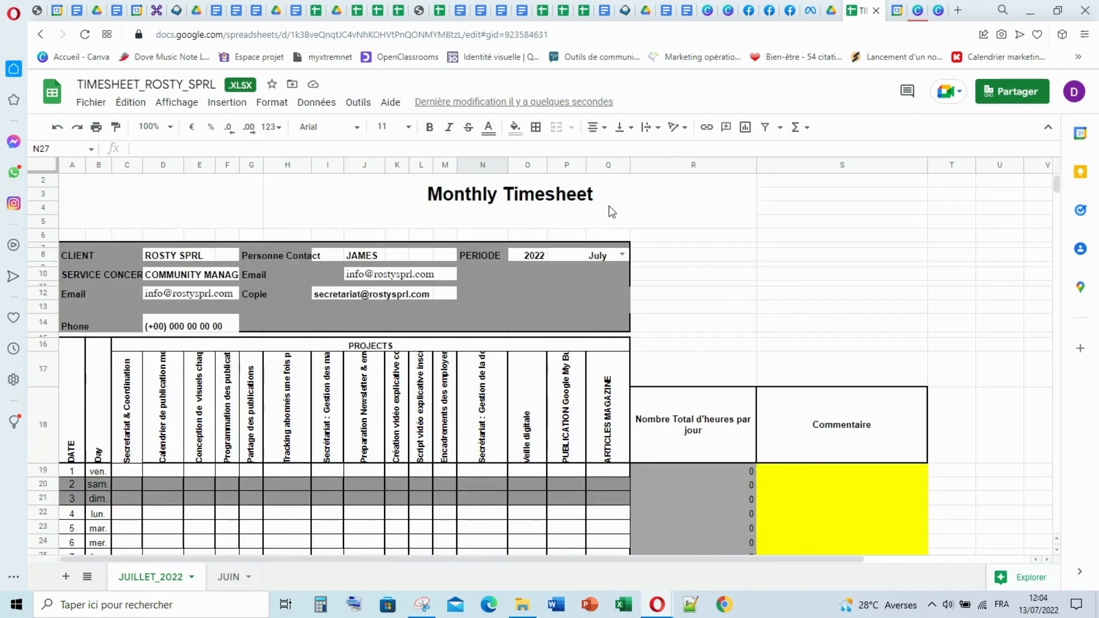
left_click(598, 166)
right_click(597, 165)
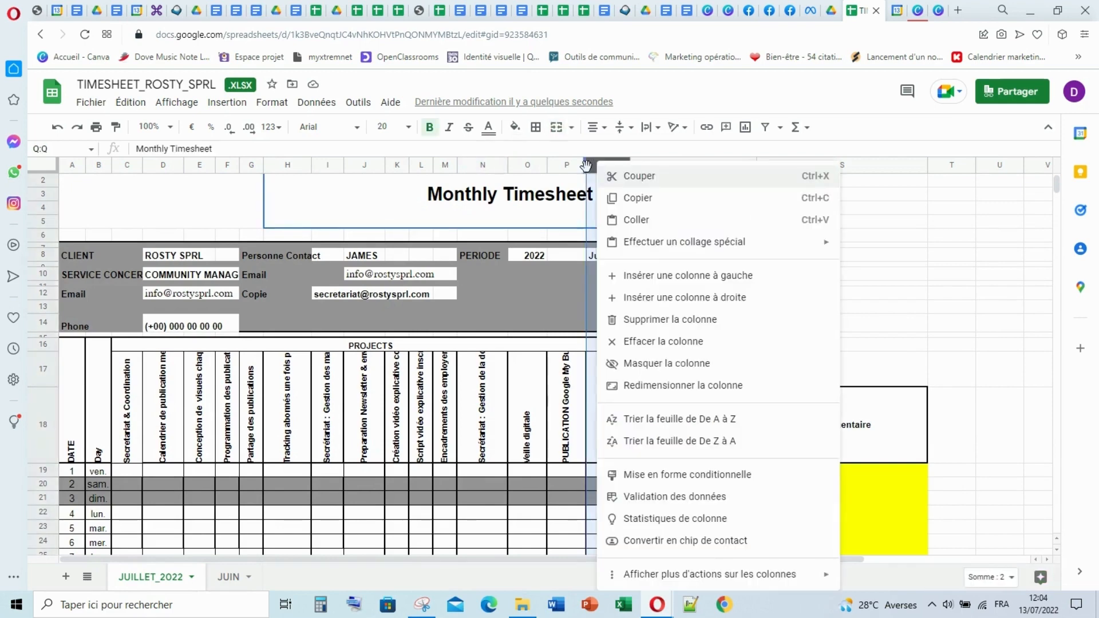
right_click(558, 167)
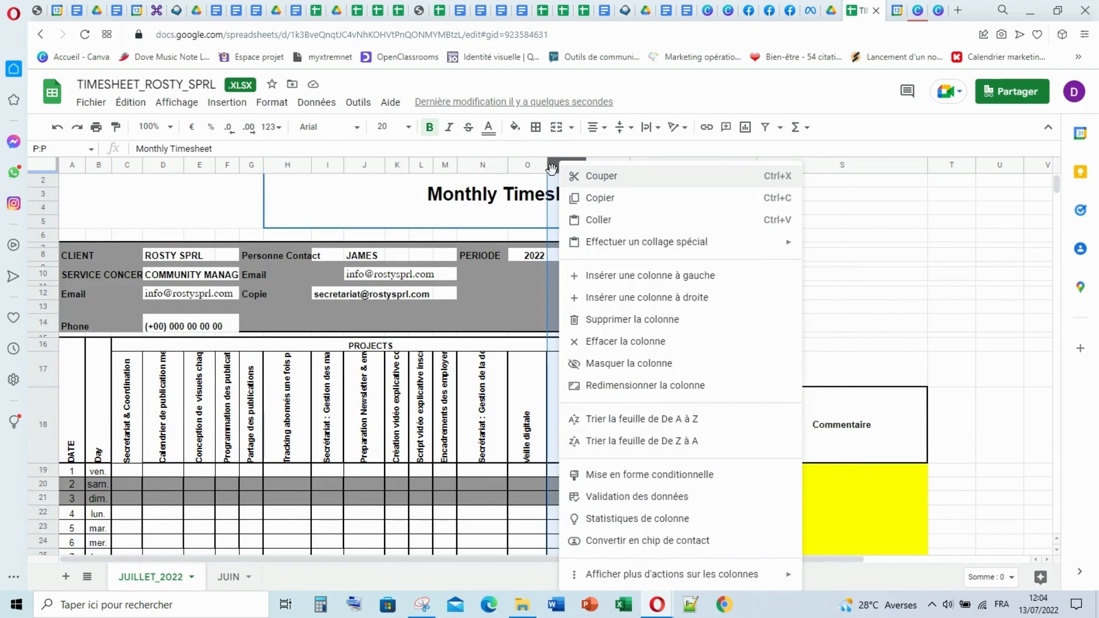
right_click(555, 165)
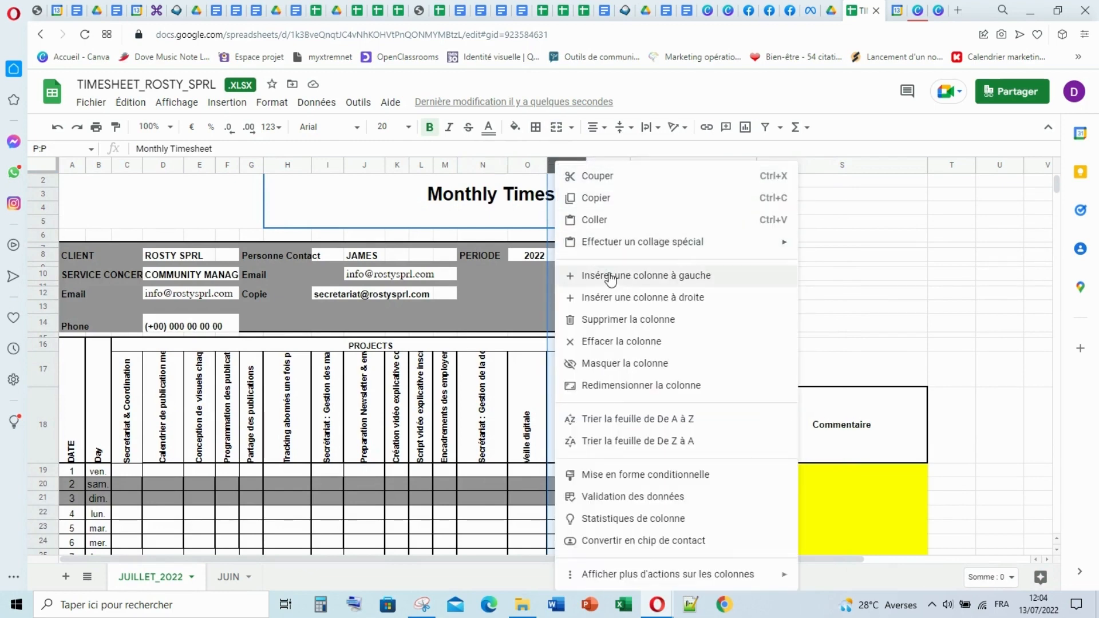
left_click(630, 299)
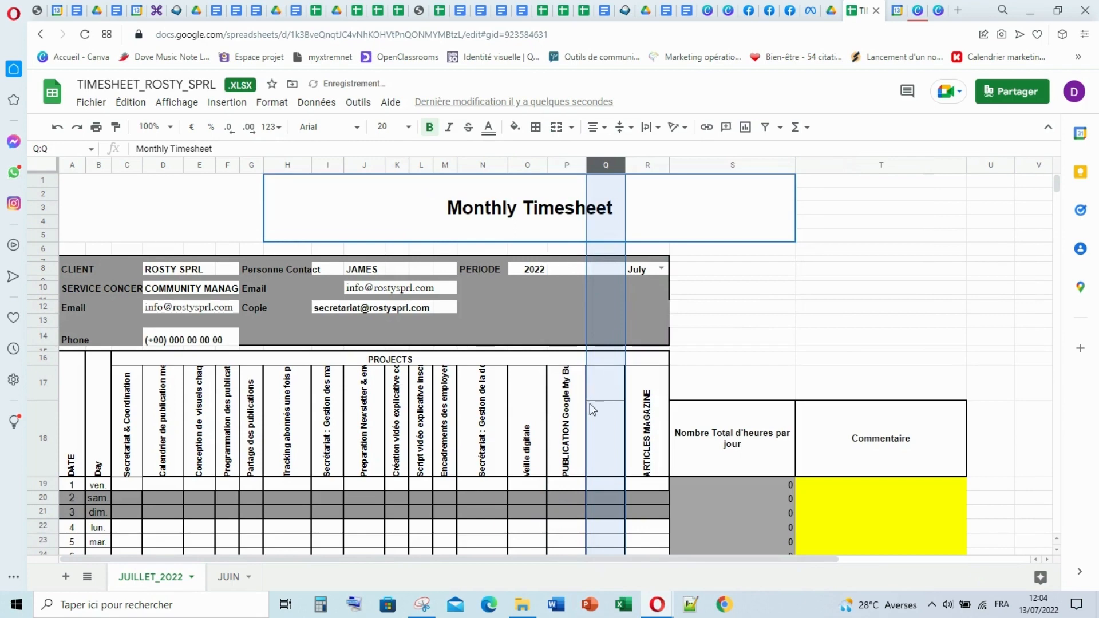
Enter the heading FLYERS SERVICES in row 18 of the new column between PUBLICATION Google My Business and ARTICLES MAGAZINE.
double_click(600, 422)
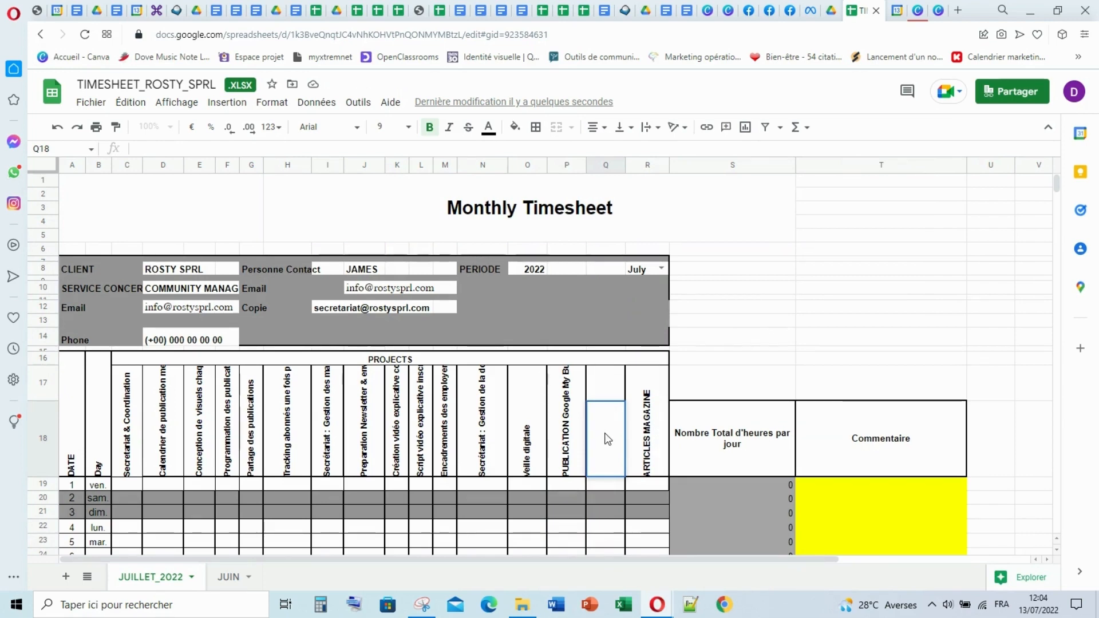
left_click(233, 145)
type("FLYE")
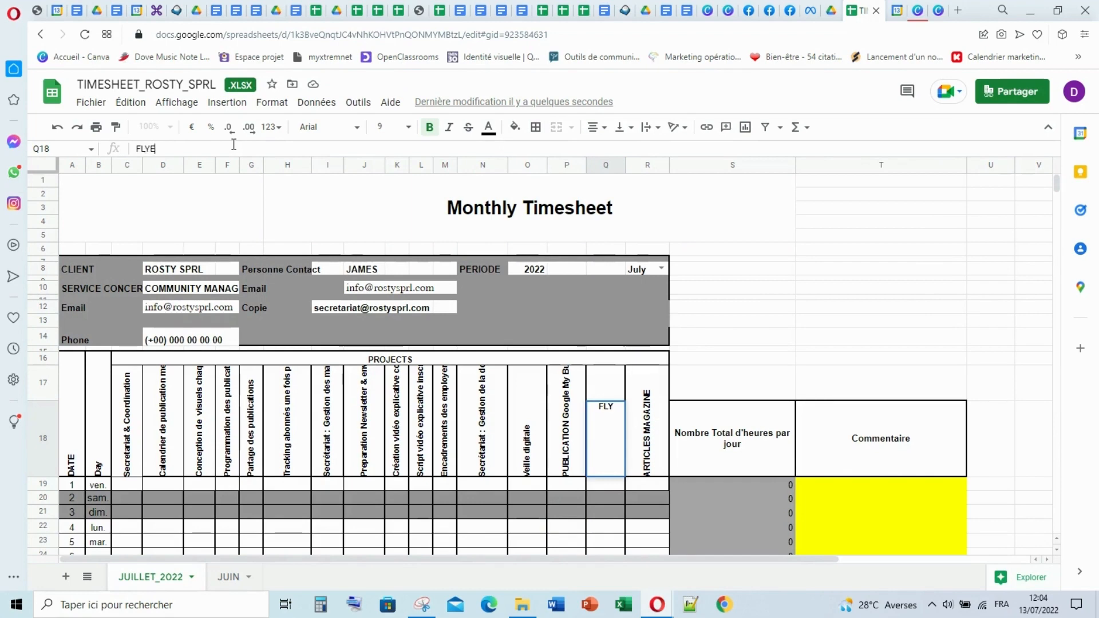
type("RS SERVICE")
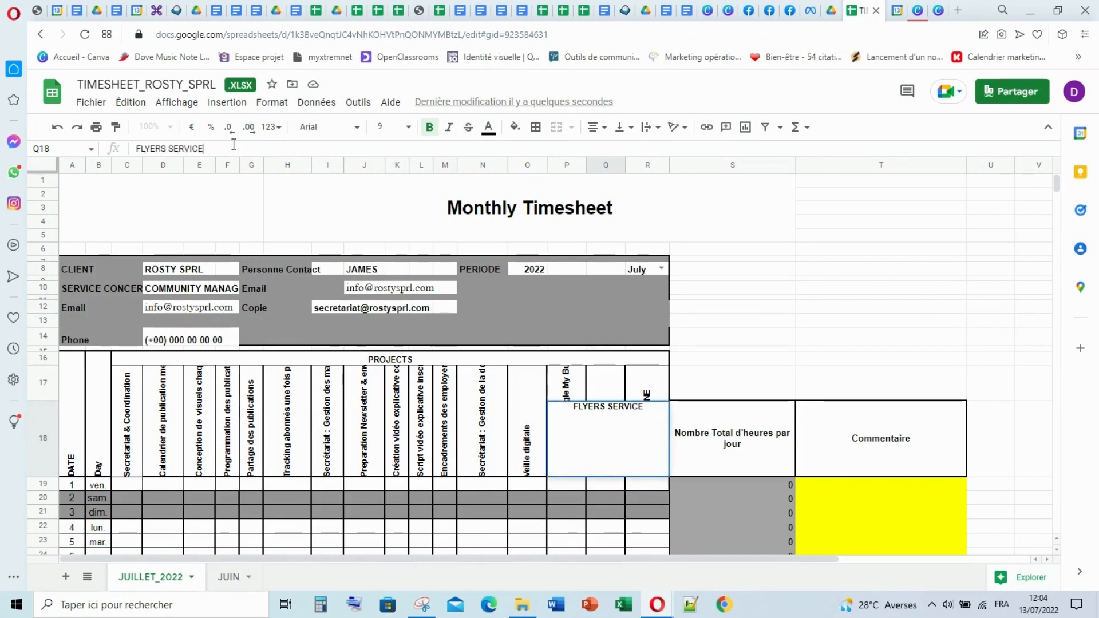
type("S")
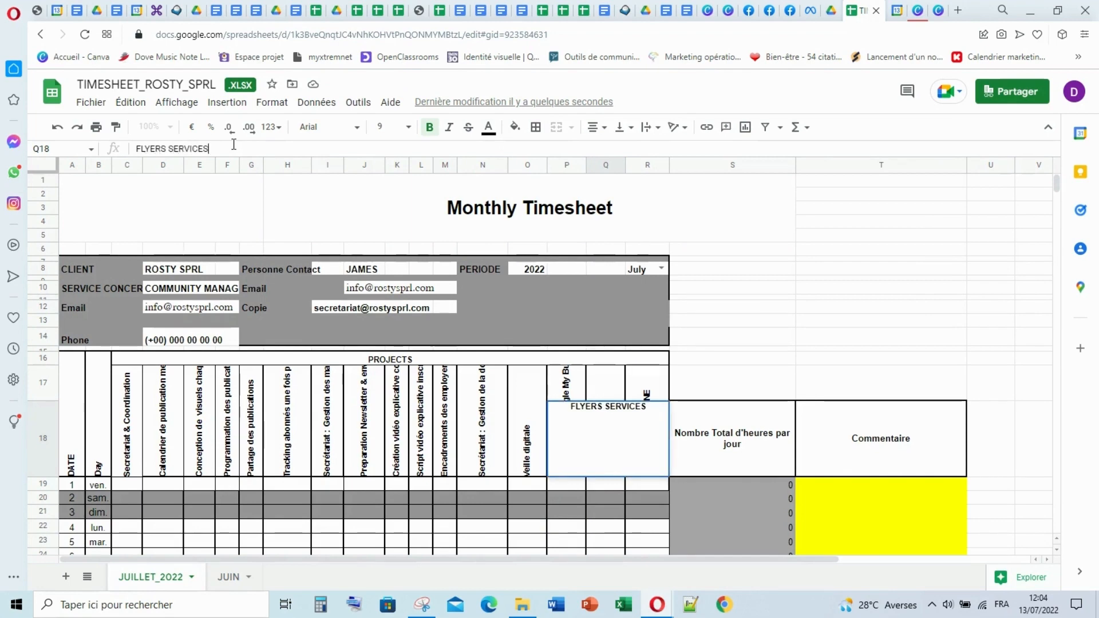
left_click(562, 481)
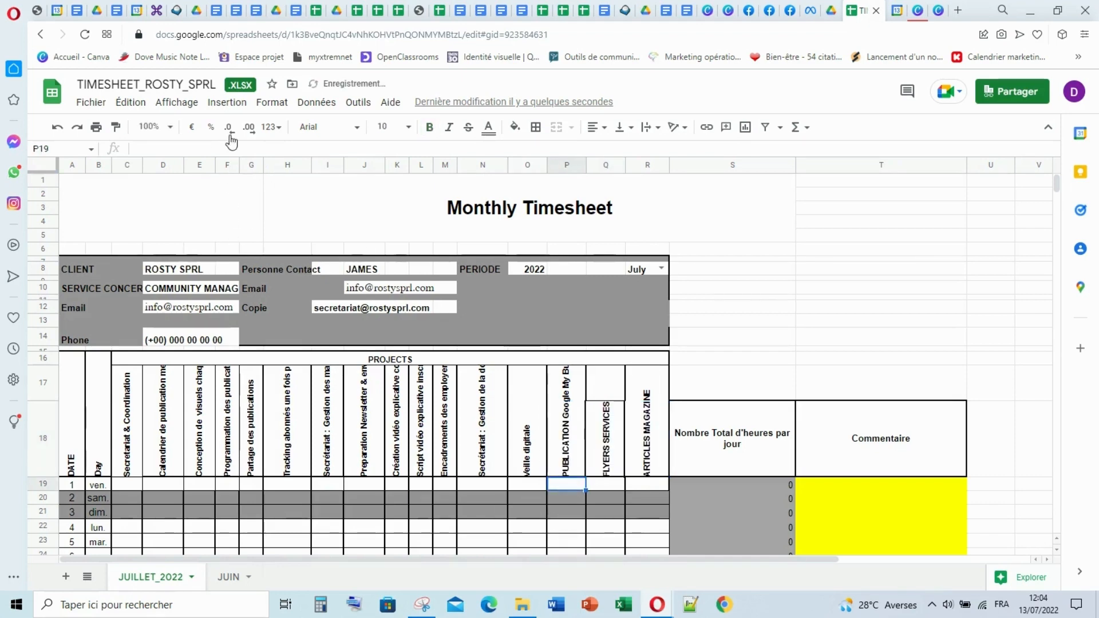
Extend the new column's heading in Q18 to read FLYERS SERVICES DE ROSTY SPRL.
left_click(607, 444)
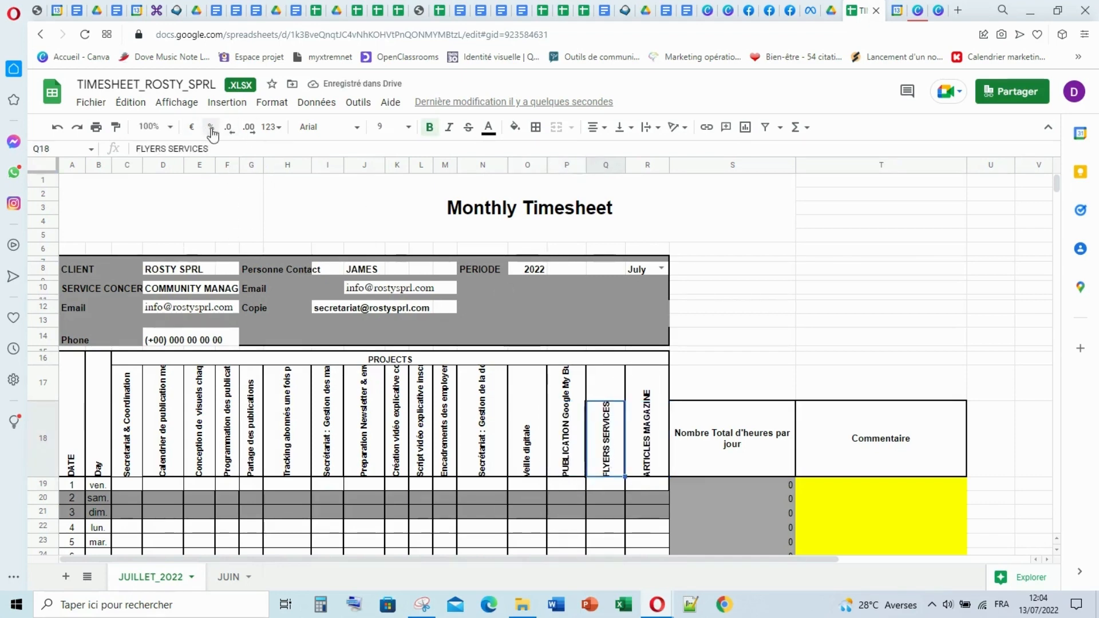
left_click(269, 149)
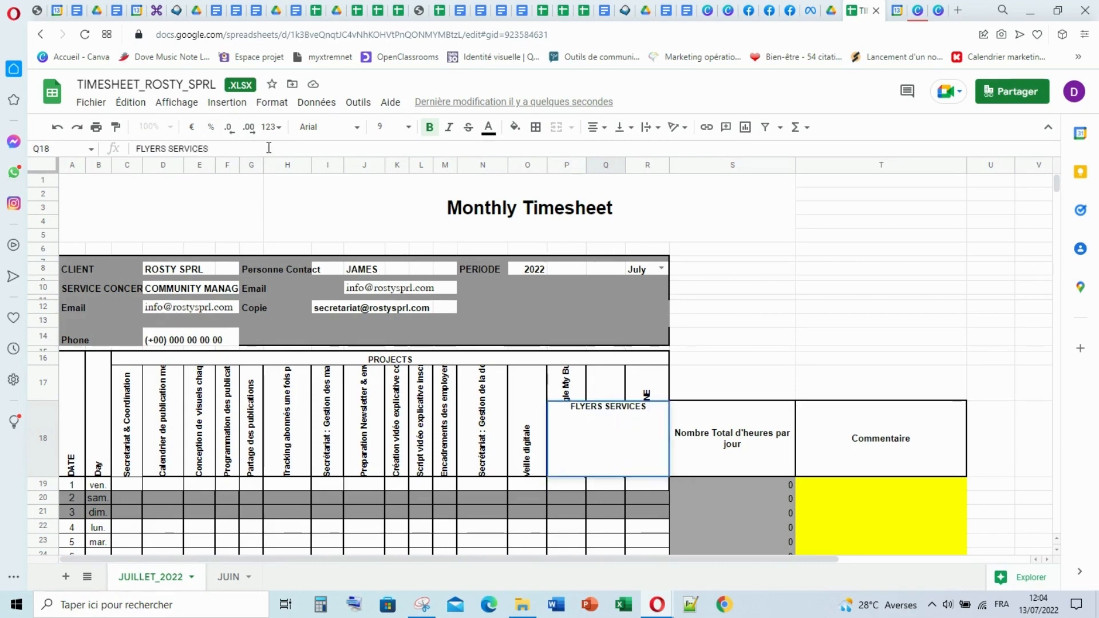
type("DE R")
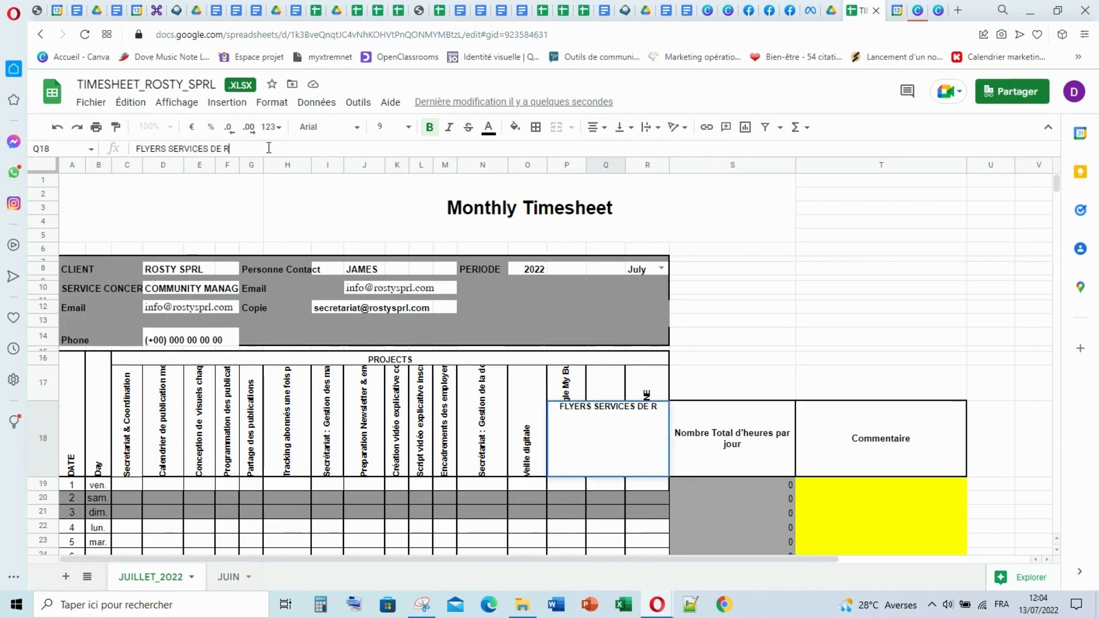
type("OSTY SPRL")
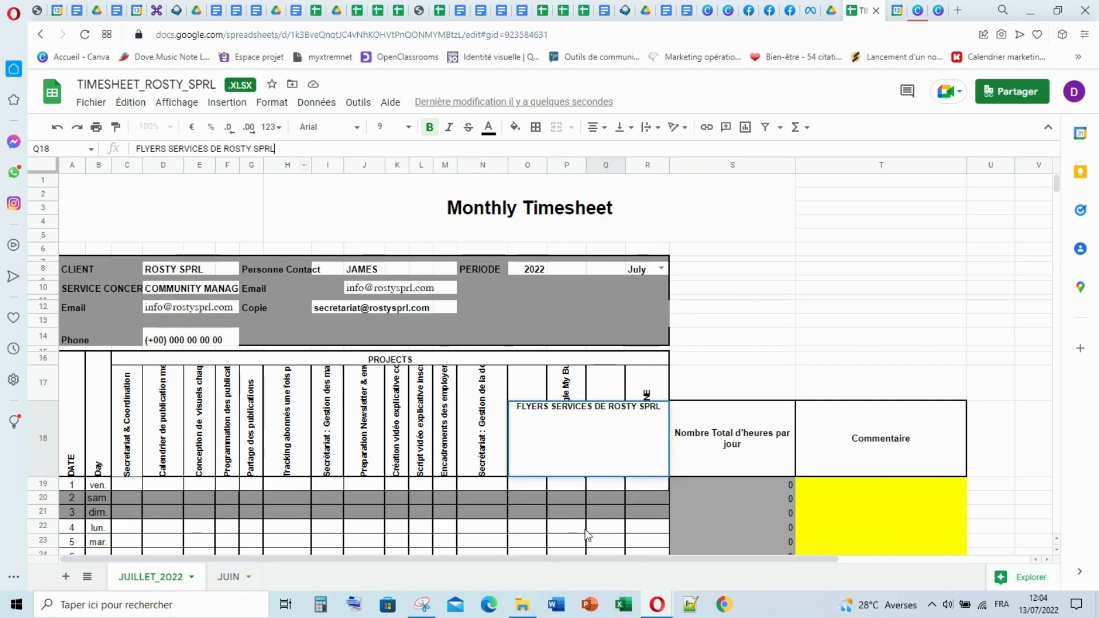
left_click(577, 527)
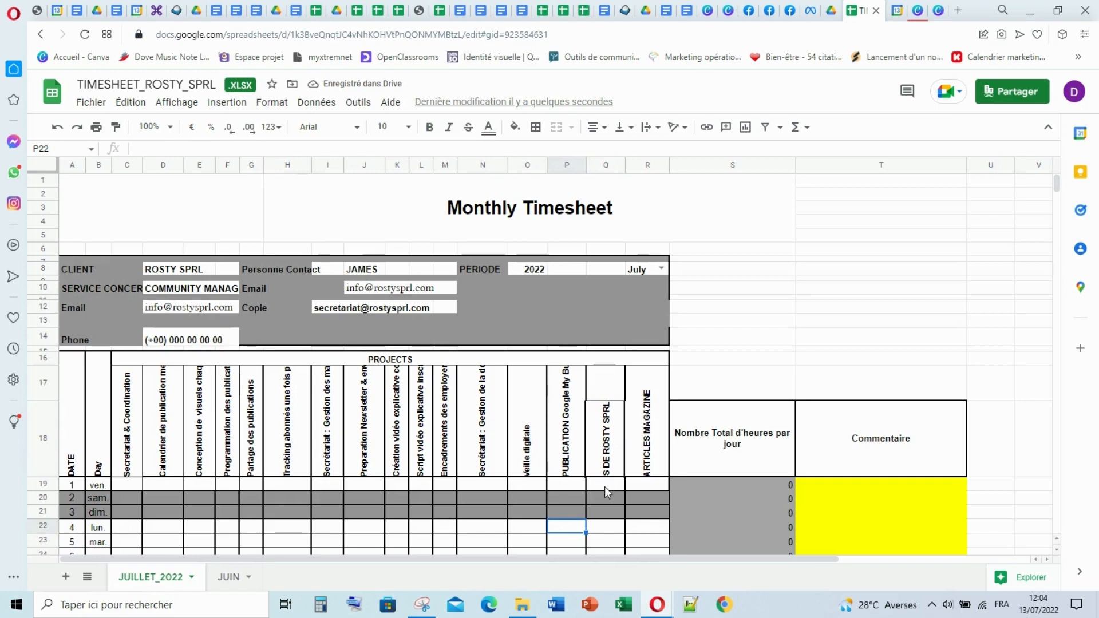
Fill the Total row's sum formula from P50 into Q50 so the new flyers column has its own total.
scroll(603, 473, "down", 5)
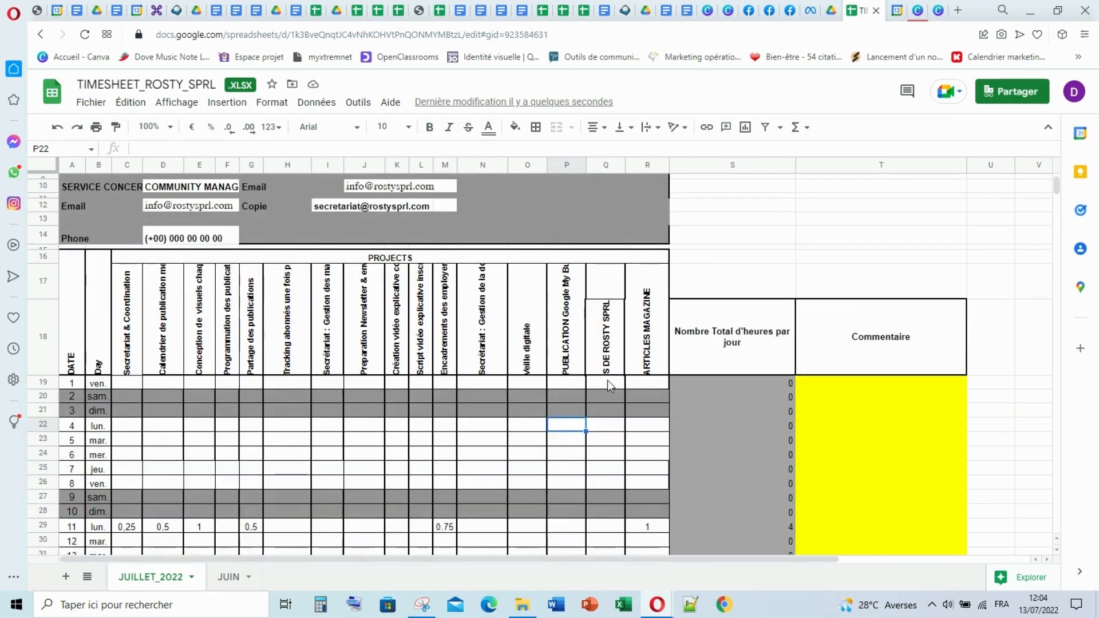
scroll(607, 372, "down", 8)
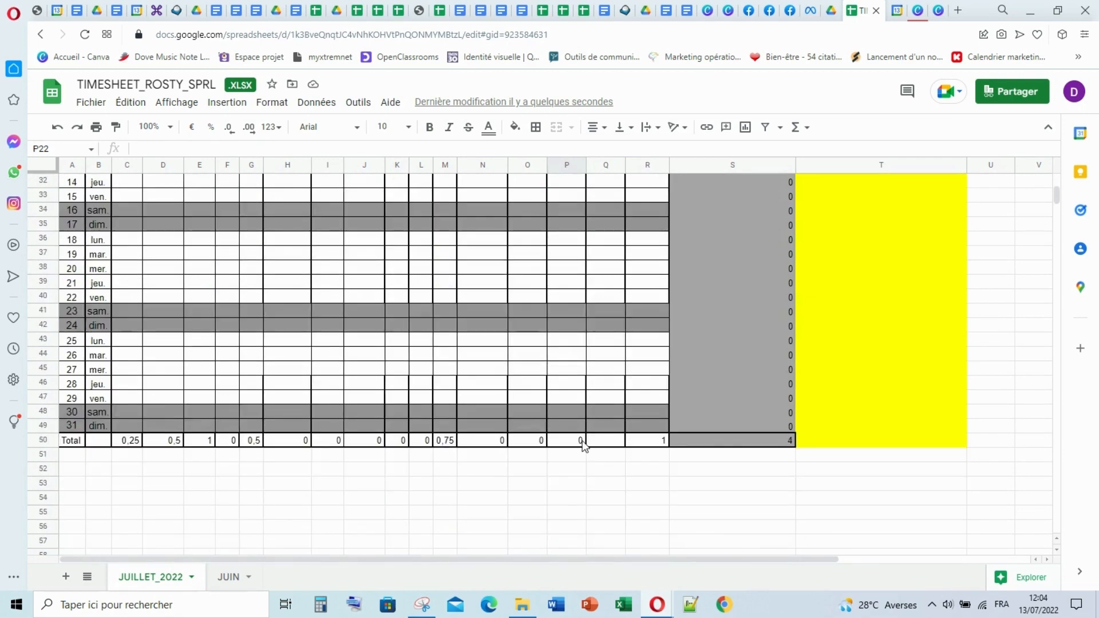
left_click(602, 445)
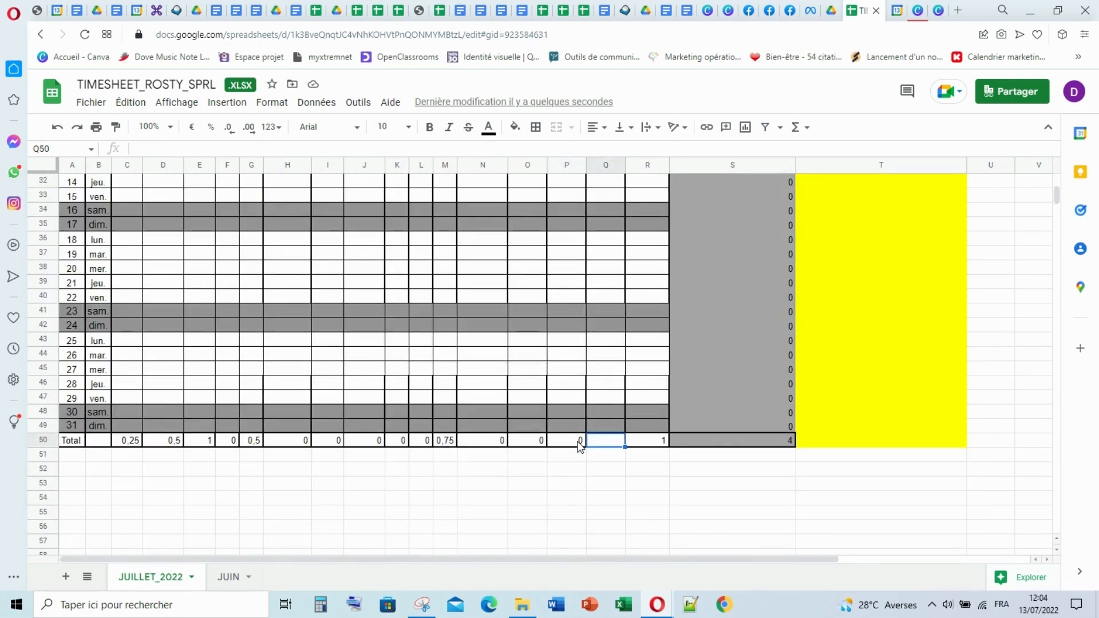
left_click(580, 447)
left_click_drag(584, 446, 624, 455)
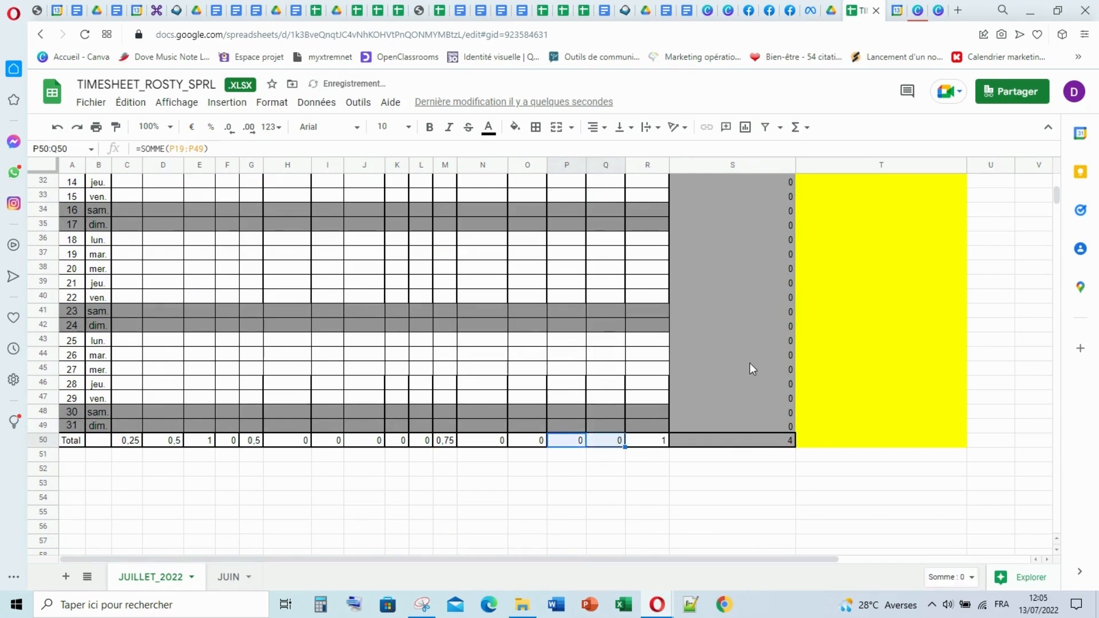
left_click(610, 445)
Enter 2 hours under FLYERS SERVICES DE ROSTY SPRL for Monday 11.
scroll(633, 308, "up", 5)
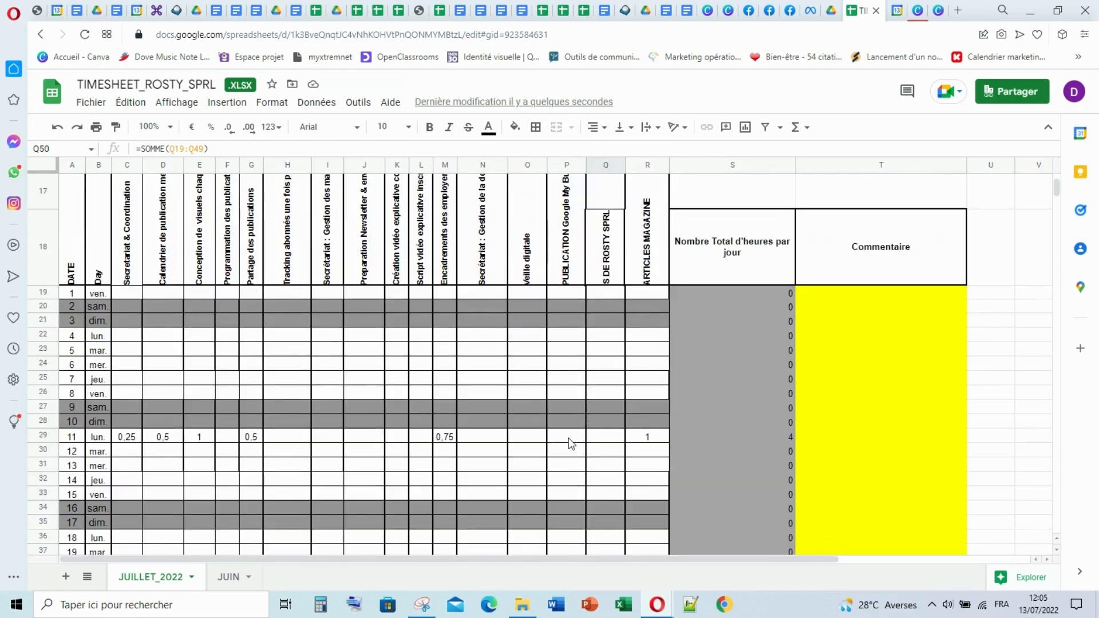
left_click(599, 439)
type("2")
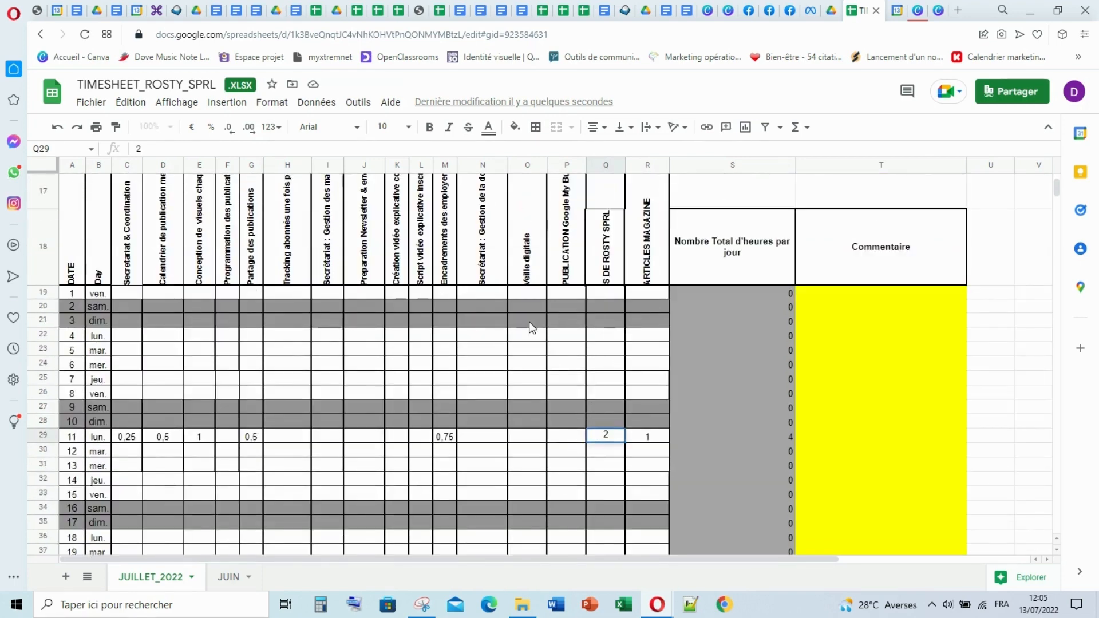
left_click(533, 358)
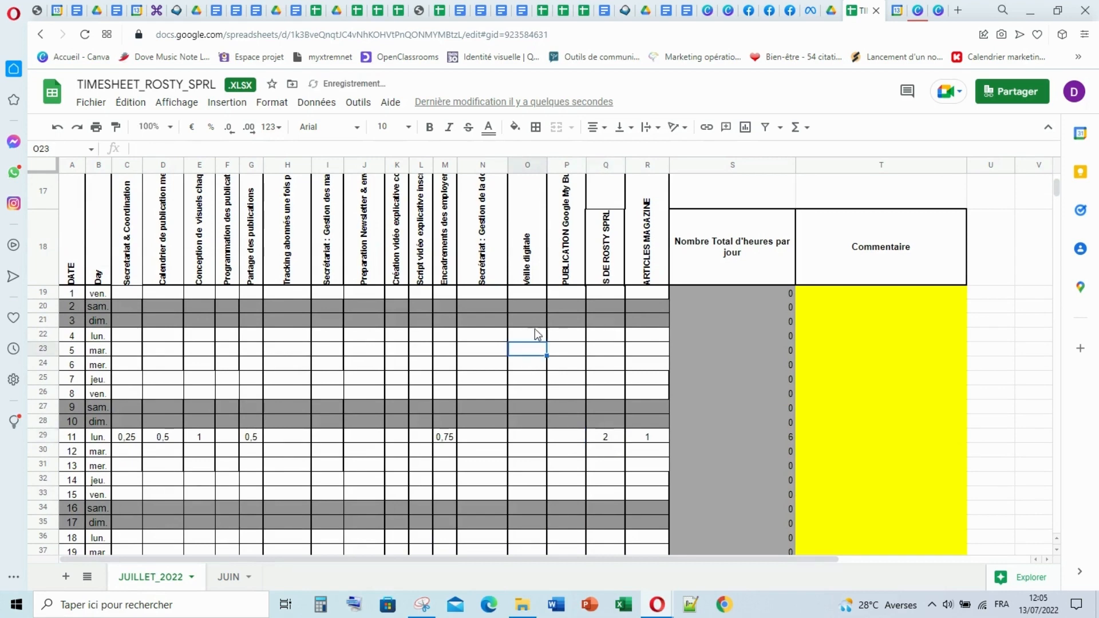
Check Monday 11's VEILLE DIGITALE slot in Google Agenda, and enter 0,5 hour under Veille digitale for that day in the timesheet.
left_click(896, 20)
scroll(361, 474, "down", 3)
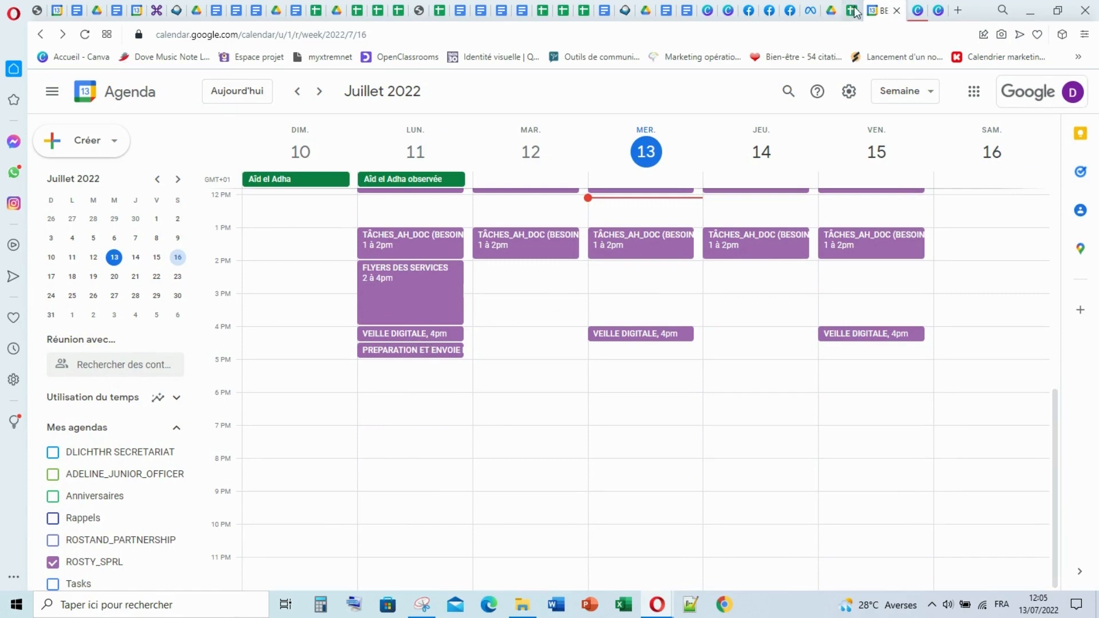
mouse_move(858, 14)
left_click(847, 14)
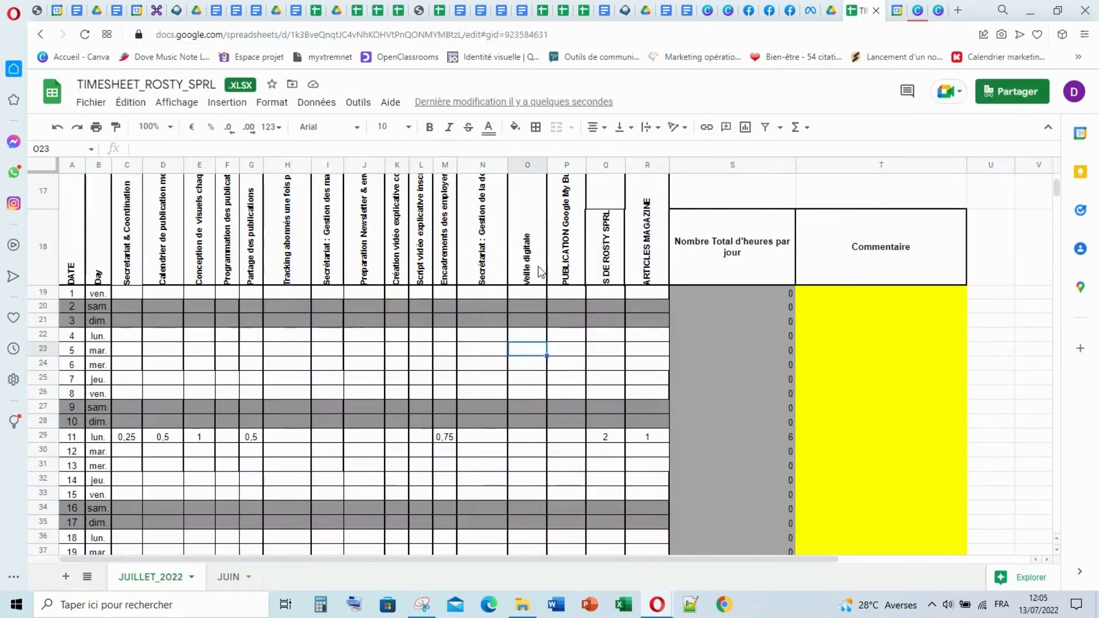
left_click(528, 438)
type("0")
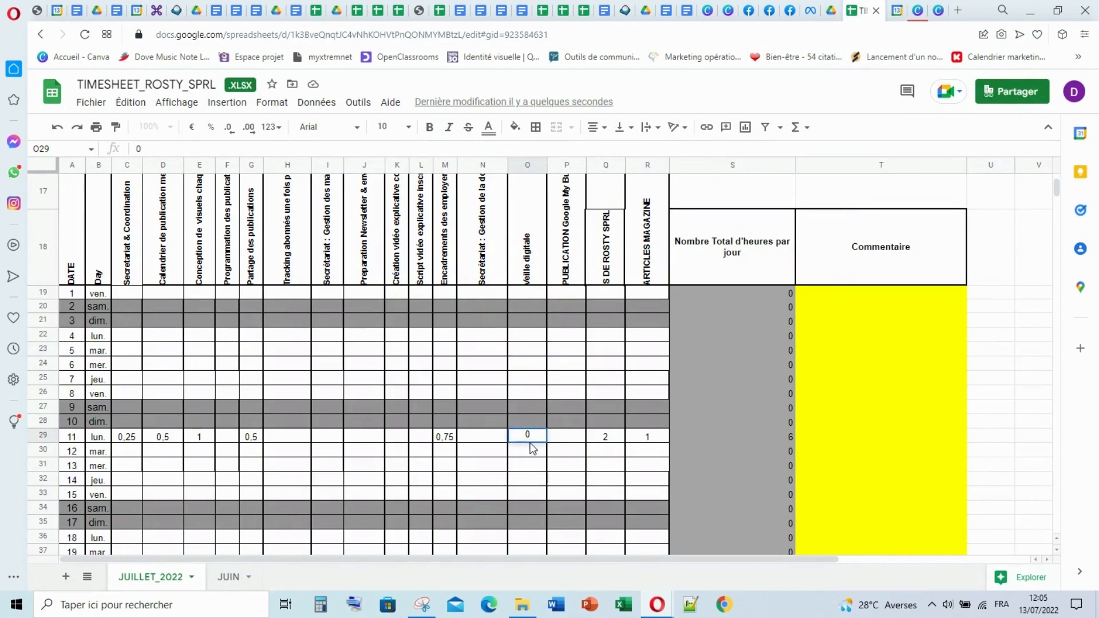
type(",5")
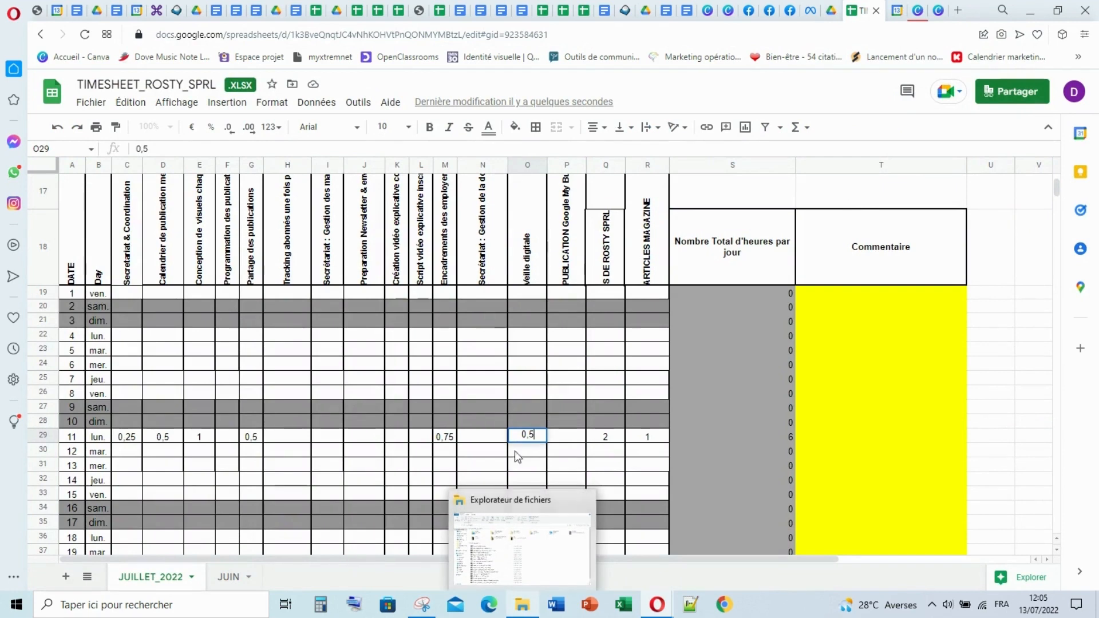
left_click(517, 379)
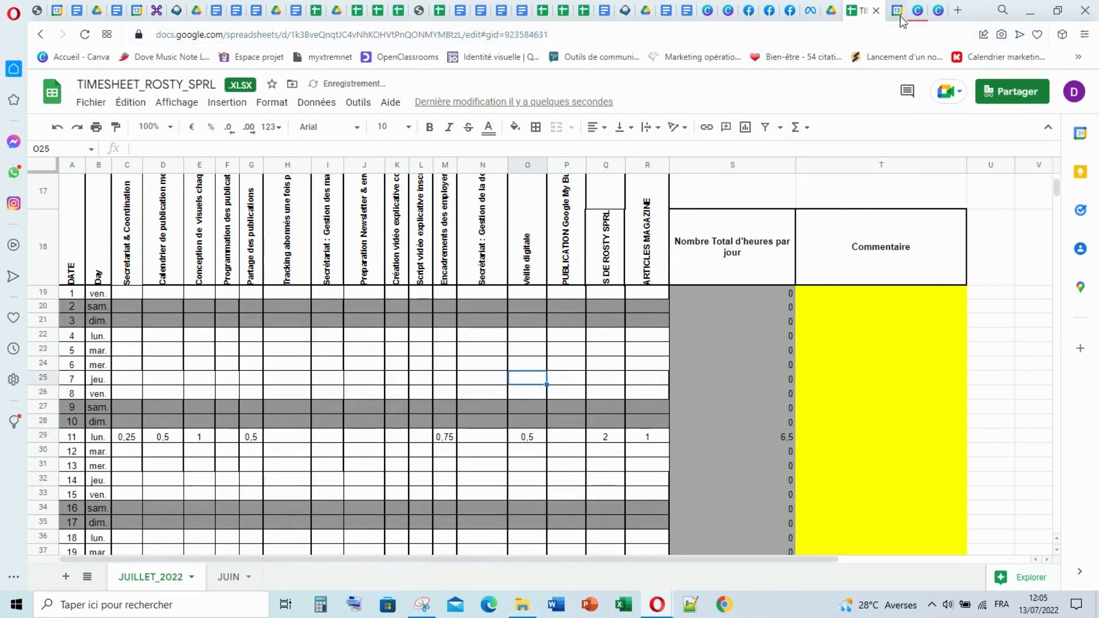
Check Monday 11's PREPARATION ET ENVOIE NEWSLETTER event in Google Agenda, and enter 0,5 hour in the timesheet's Preparation Newsletter column for that day.
left_click(896, 13)
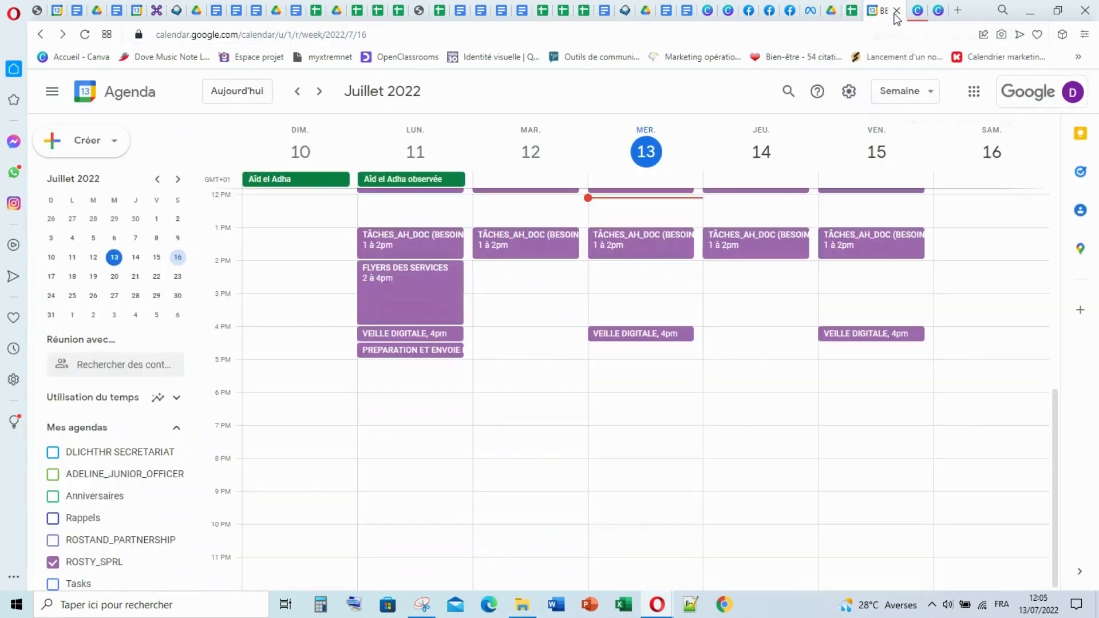
left_click(412, 351)
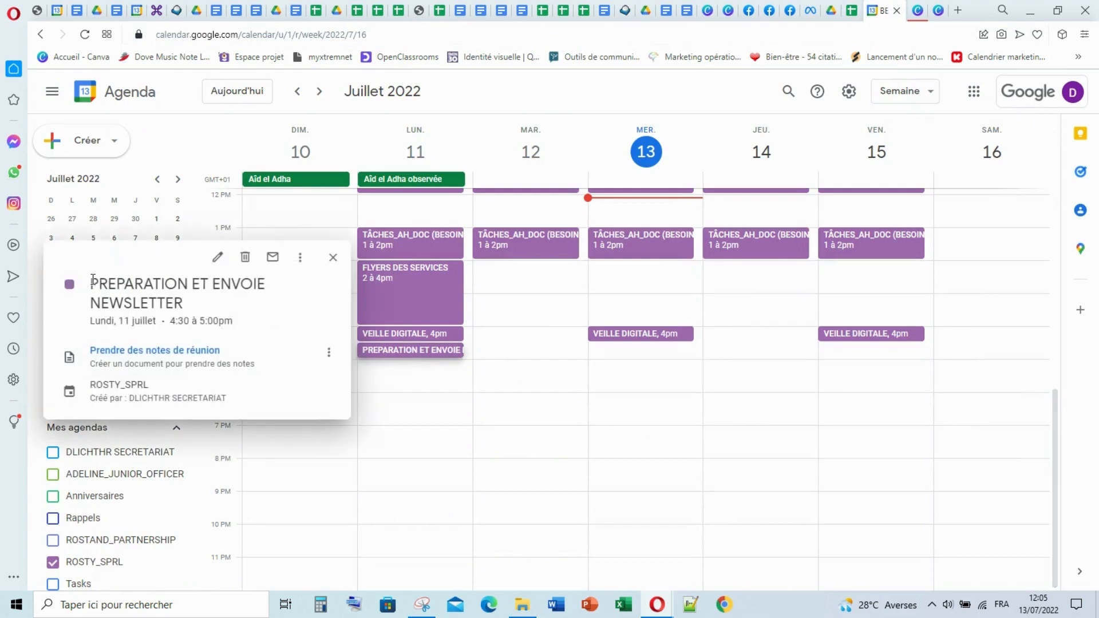
left_click(851, 13)
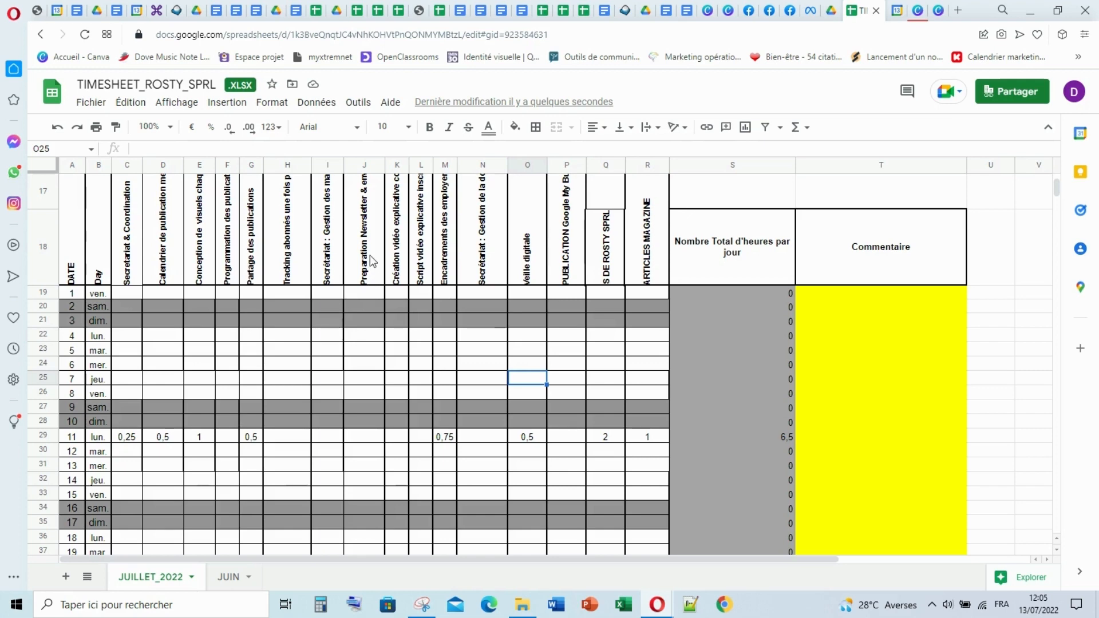
left_click(371, 280)
left_click(370, 435)
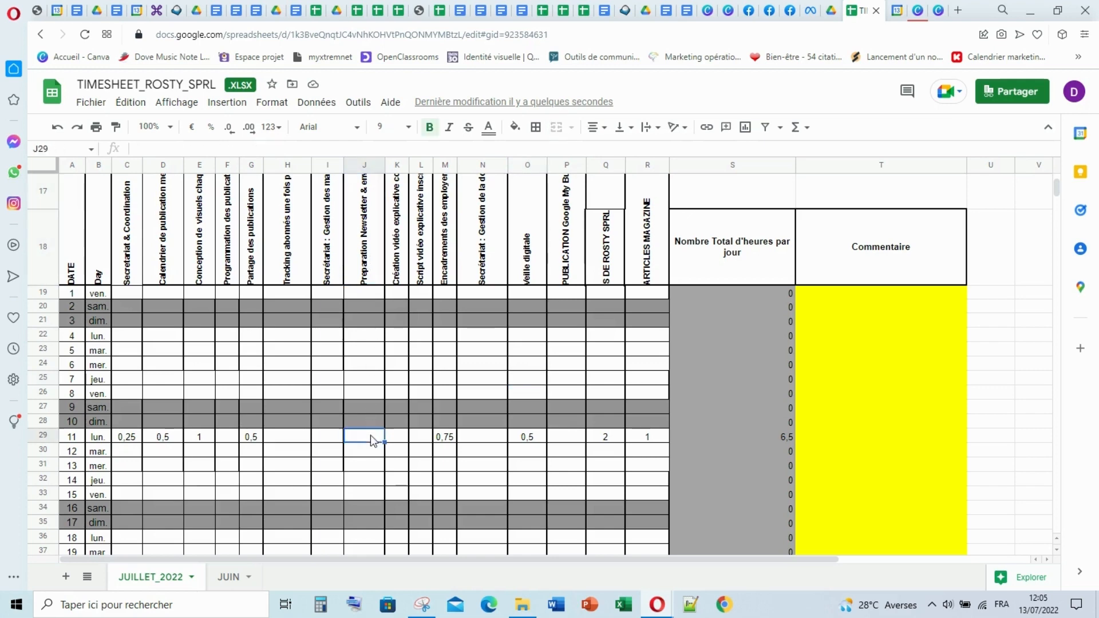
type("0")
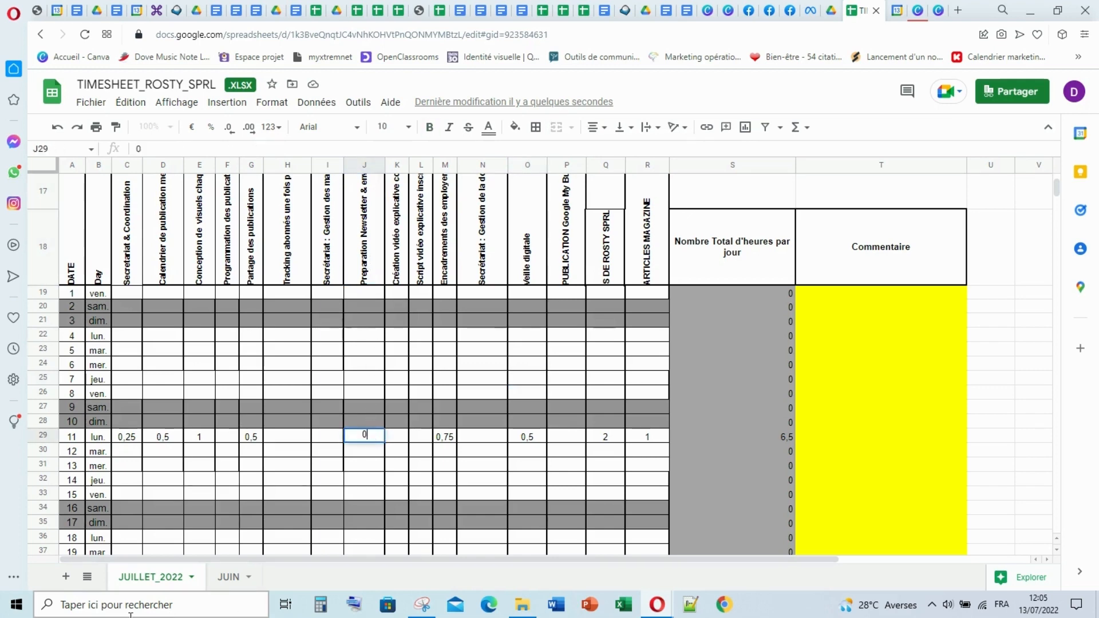
type(",5")
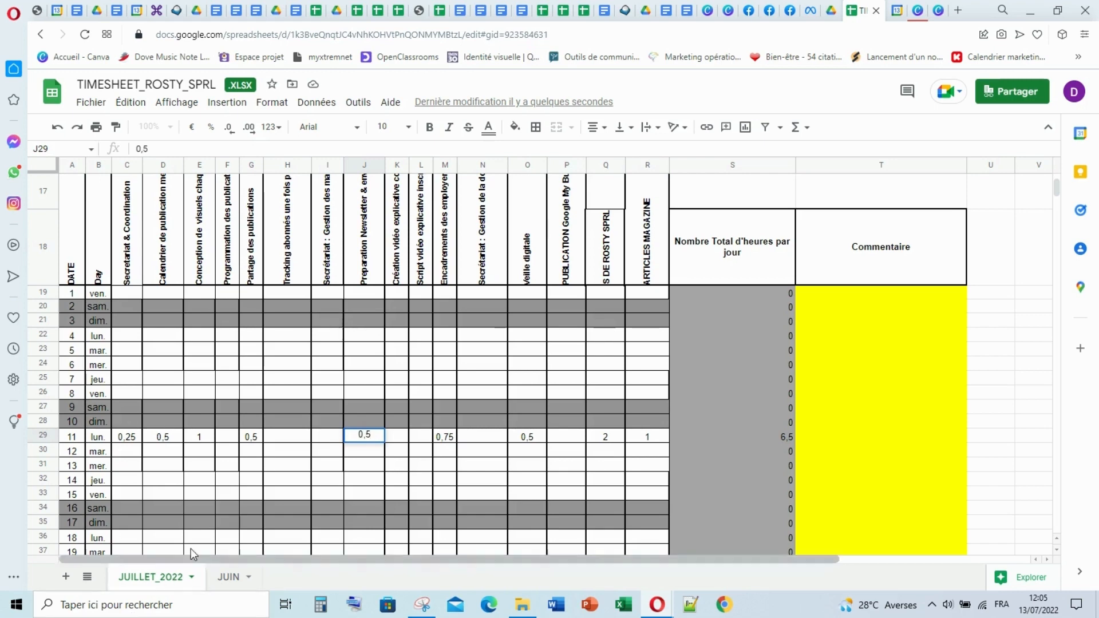
left_click(263, 469)
Review the monthly Total row, and examine Monday 11's recorded hours, daily total and comment cell.
scroll(394, 415, "down", 3)
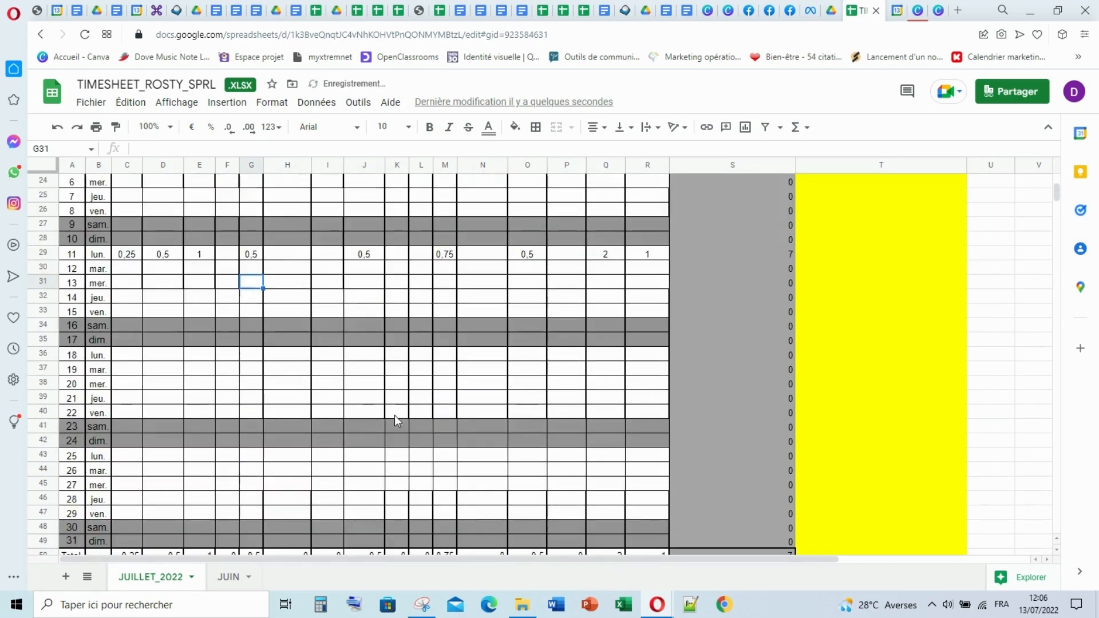
scroll(168, 541, "down", 1)
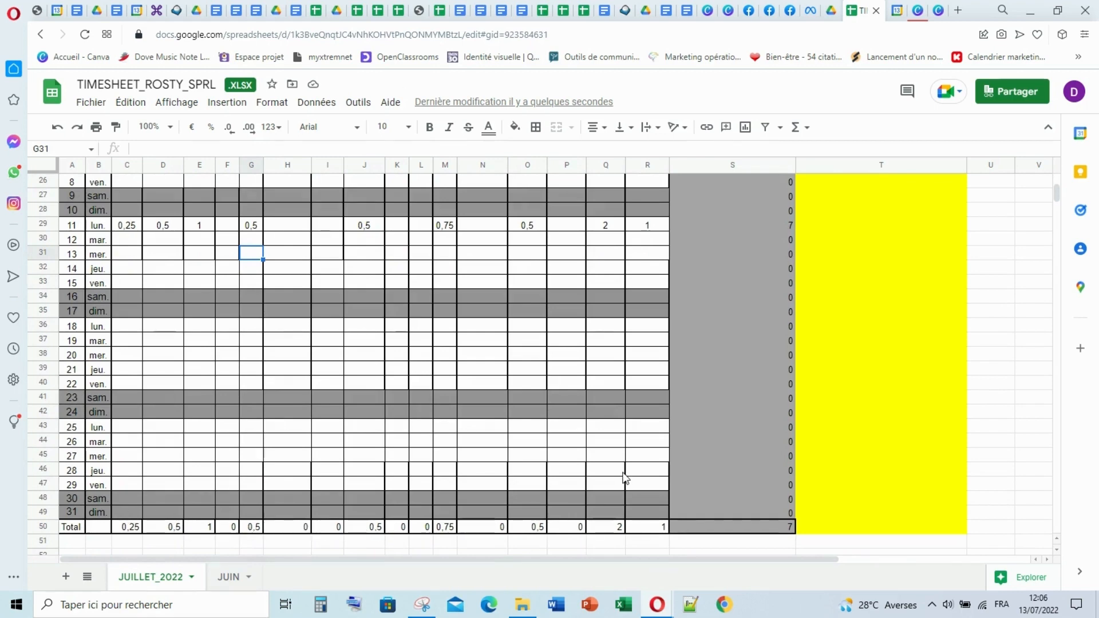
scroll(625, 475, "up", 3)
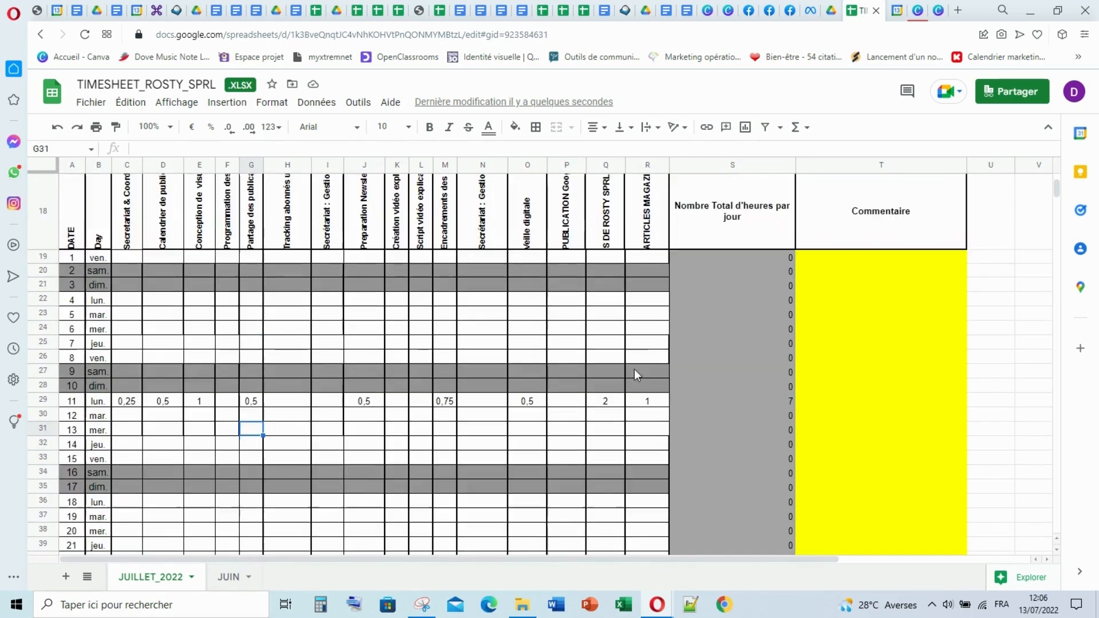
left_click(43, 399)
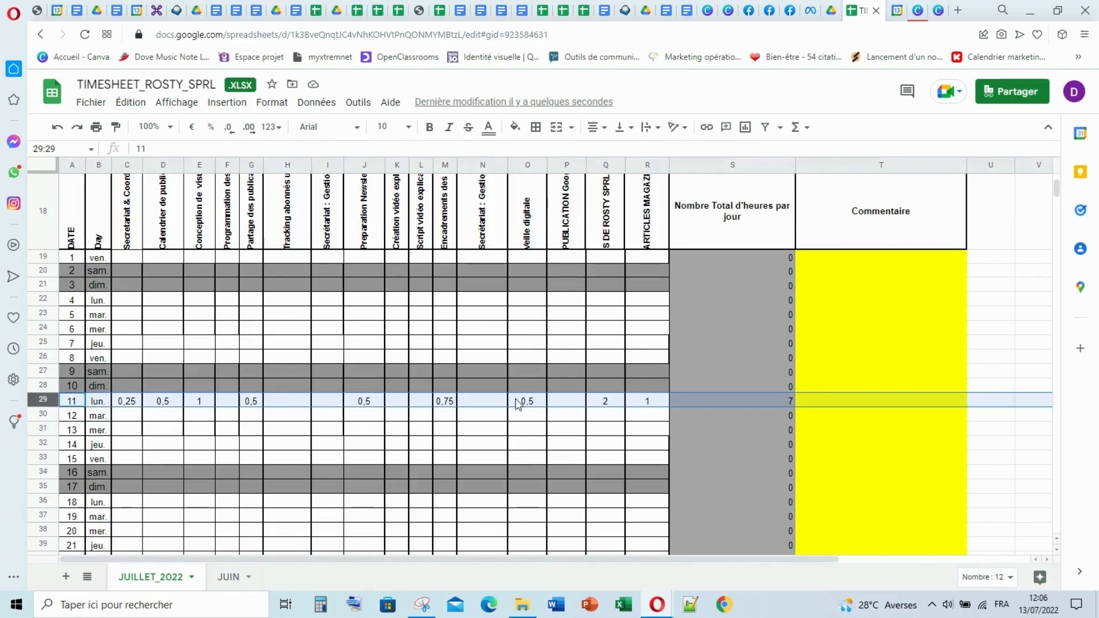
left_click(790, 401)
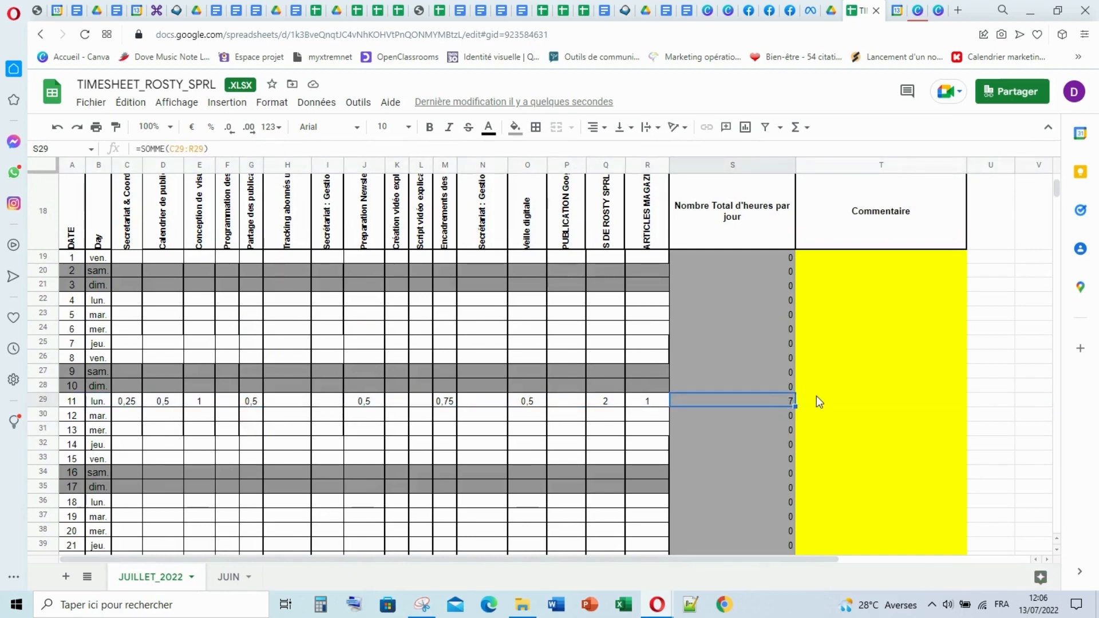
left_click(817, 397)
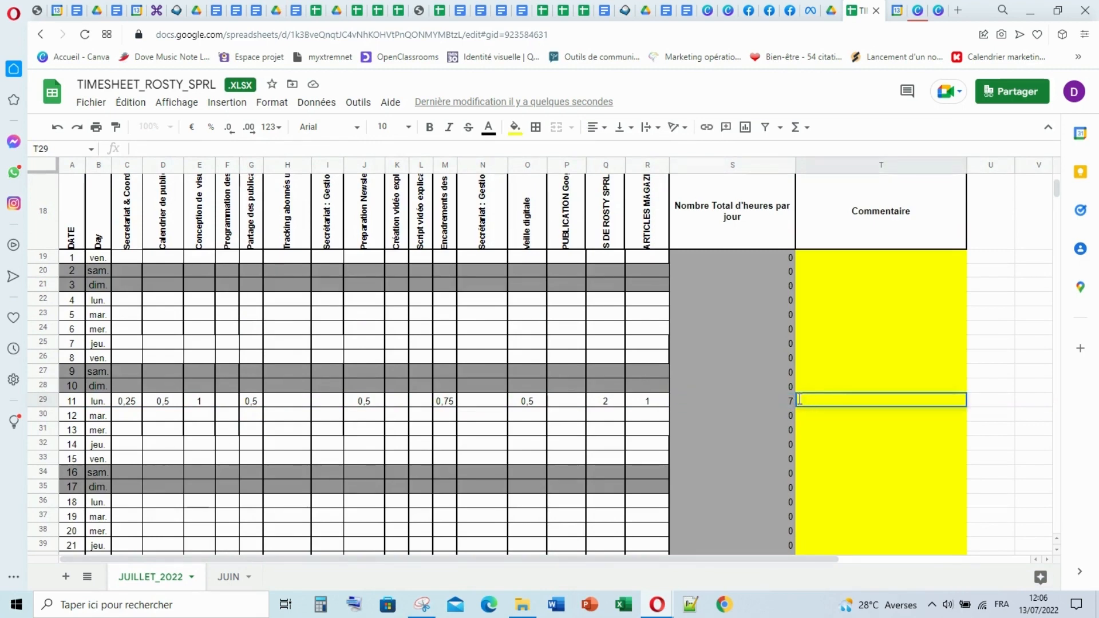
scroll(599, 361, "up", 1)
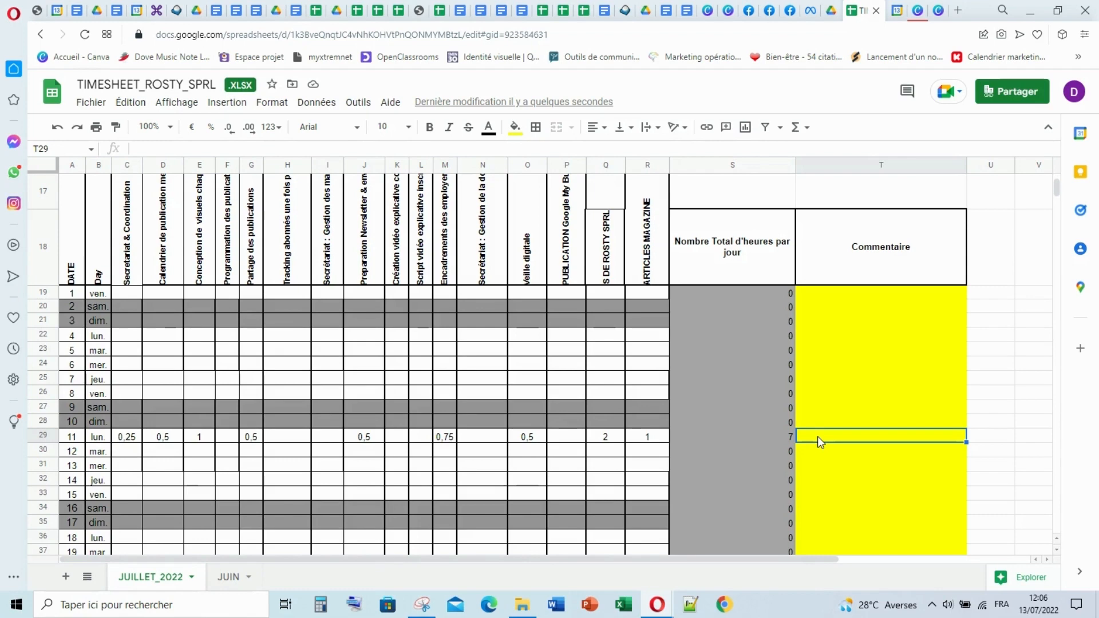
Begin Monday 11's Commentaire with "Cette journée nous avons eu 45min d'encadrements des employers sur les les RS," and dismiss the security alert.
double_click(817, 436)
type("Cette")
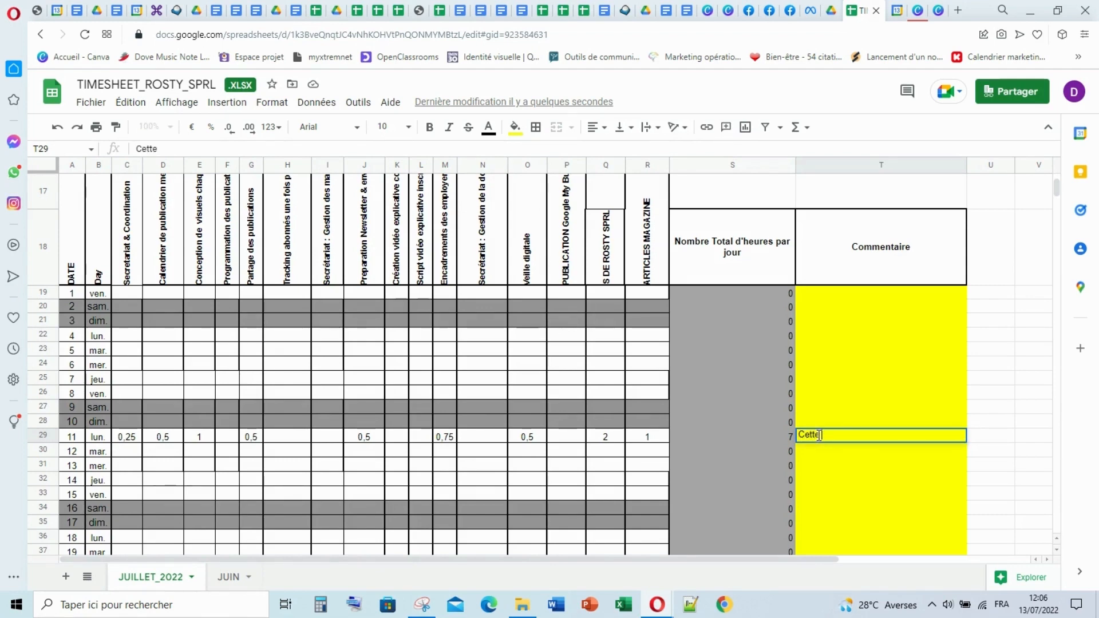
type(" journée no")
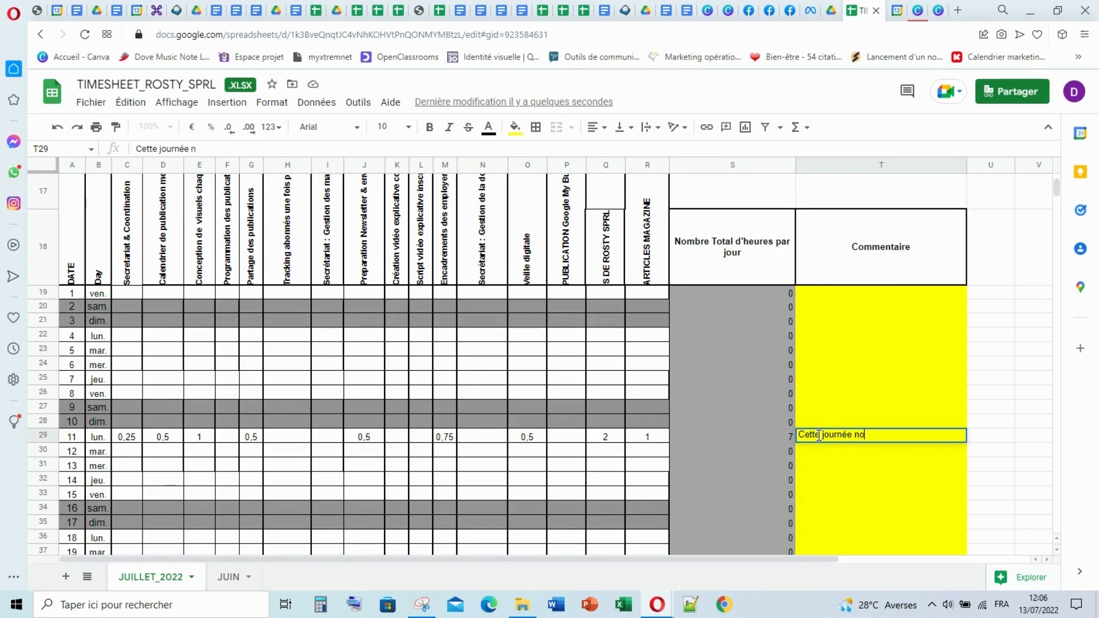
type("us avons eu 45")
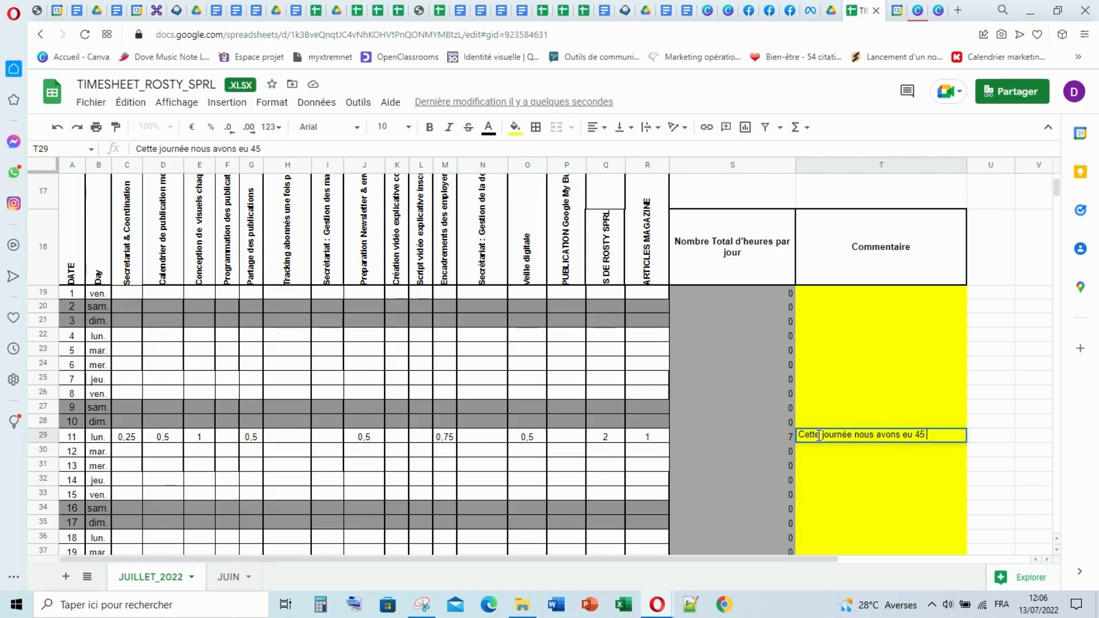
type("min d'encadrements")
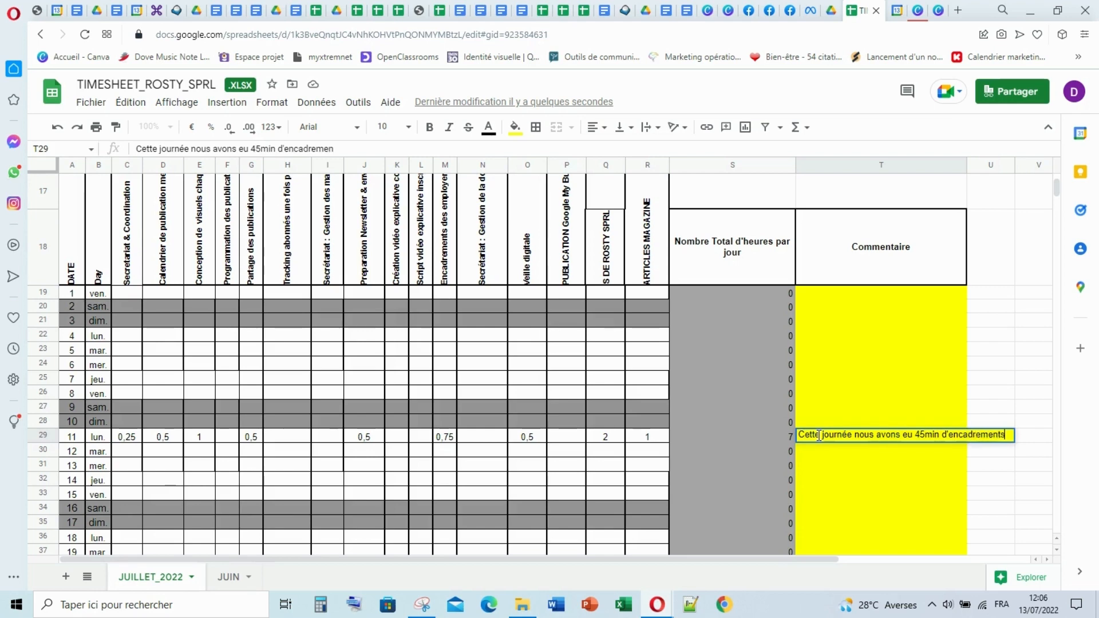
type(" des emplo")
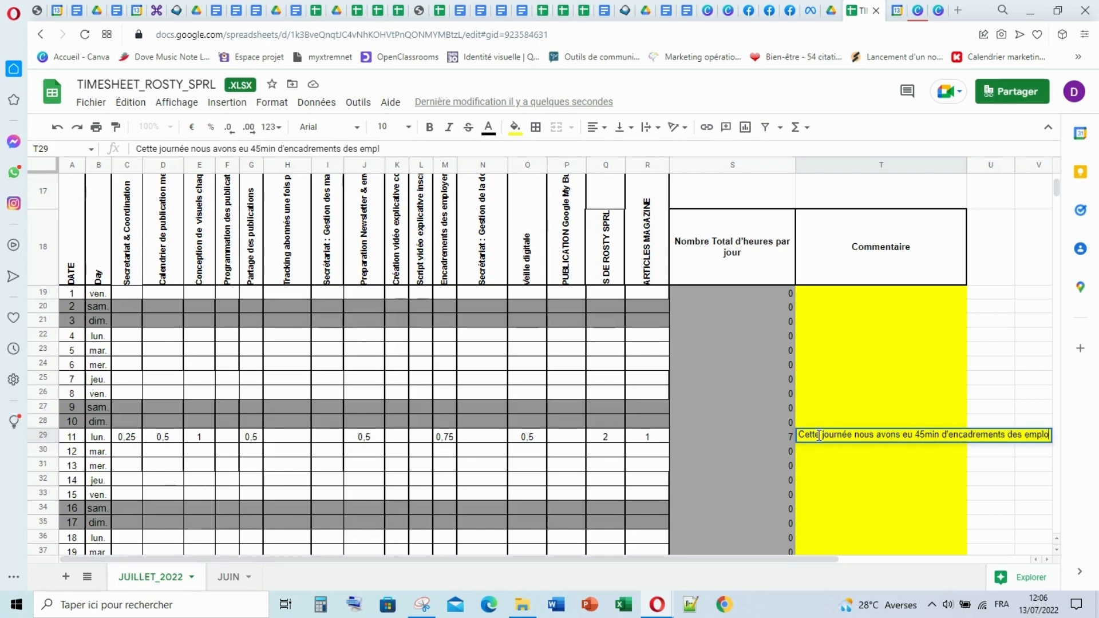
type("yers su")
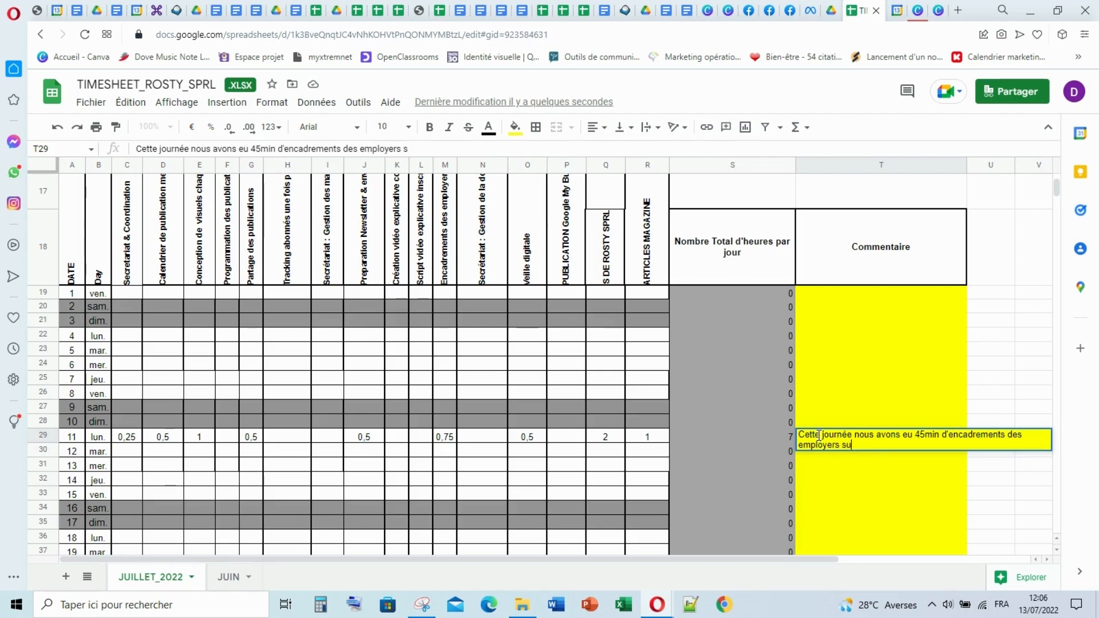
type("r les les")
type(" RSn")
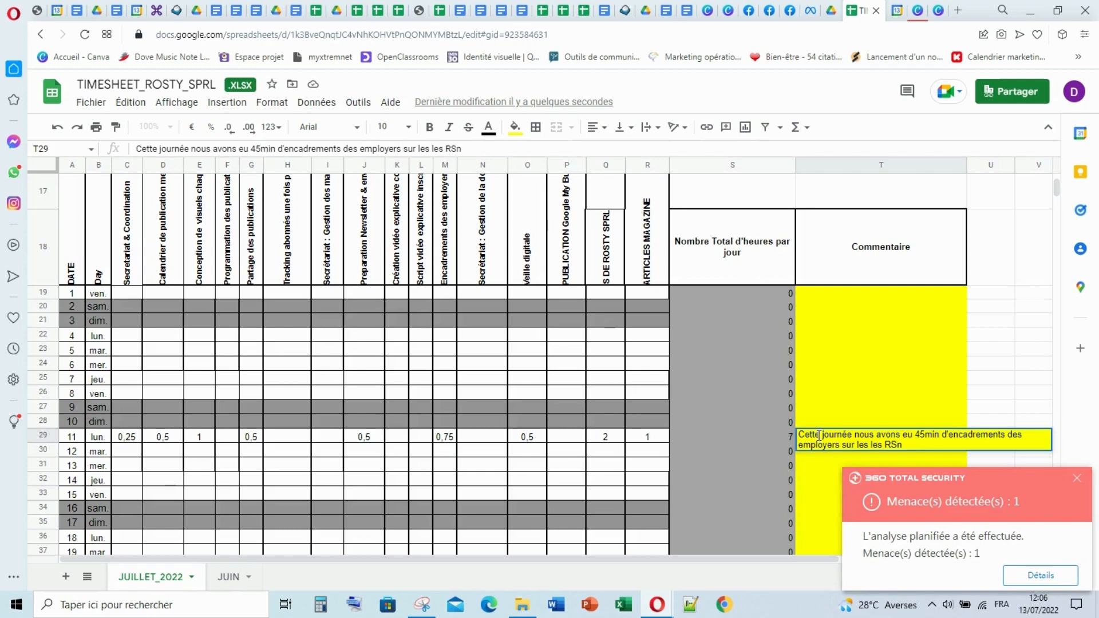
key("BackSpace")
left_click(1076, 480)
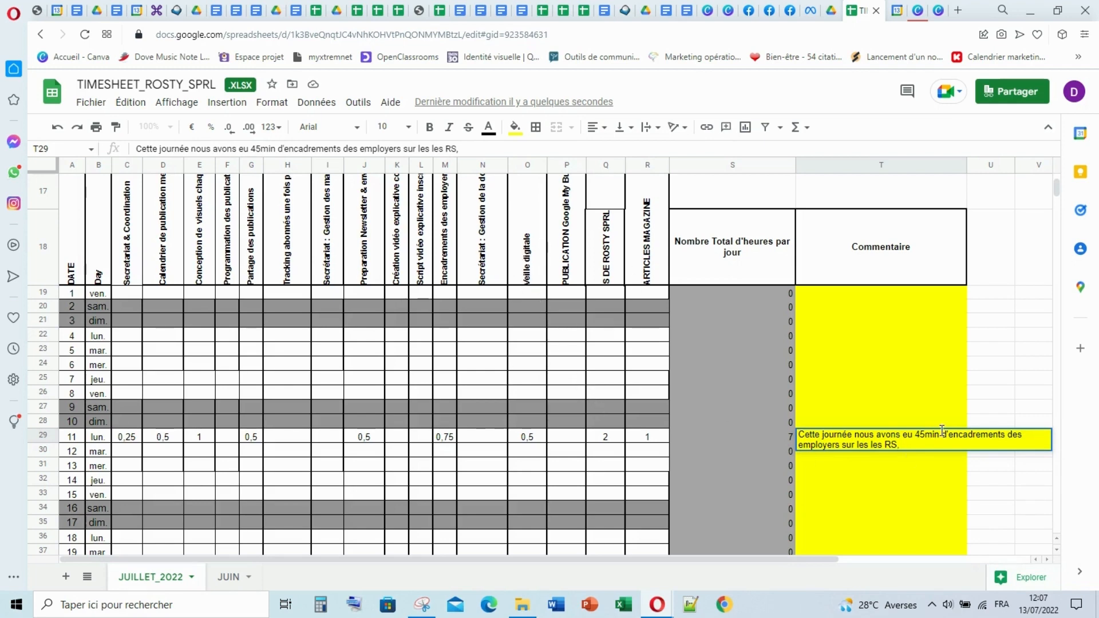
Continue Monday 11's comment with "2h pour la production du flyers des services et 1h pour la réalisation".
type("2H")
type("h pour")
type(" la produ")
type("c")
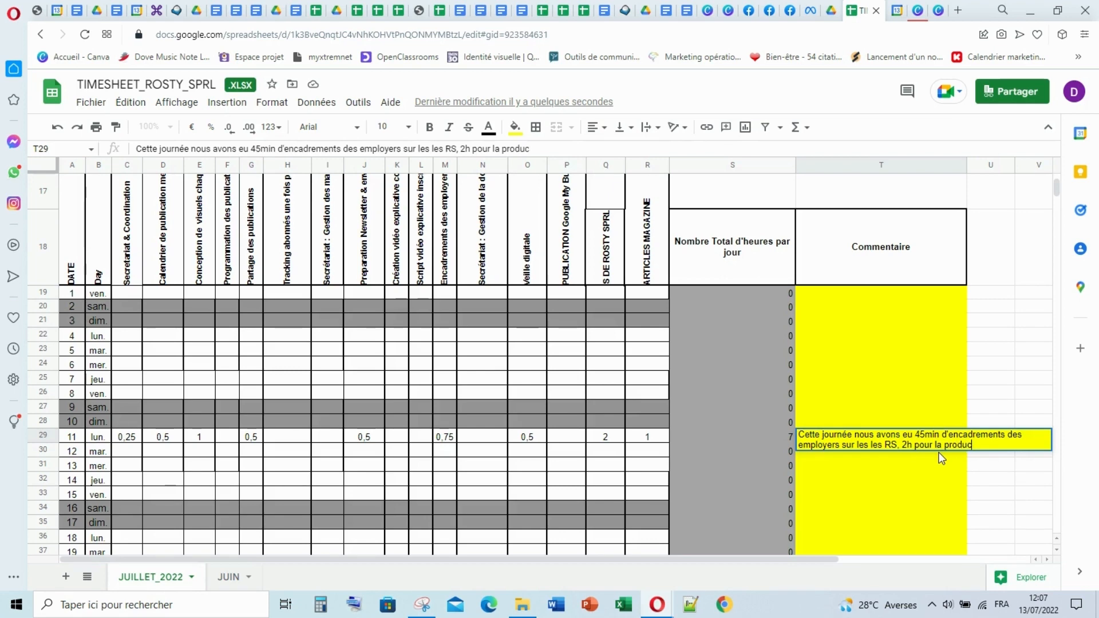
type("tion du flyers de")
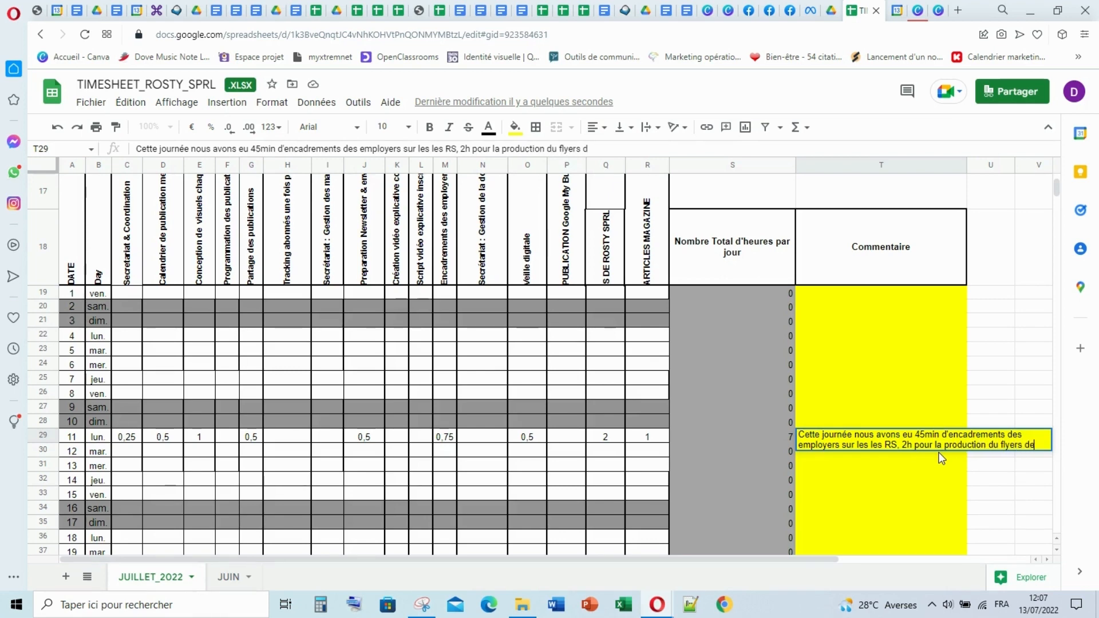
type("s servi")
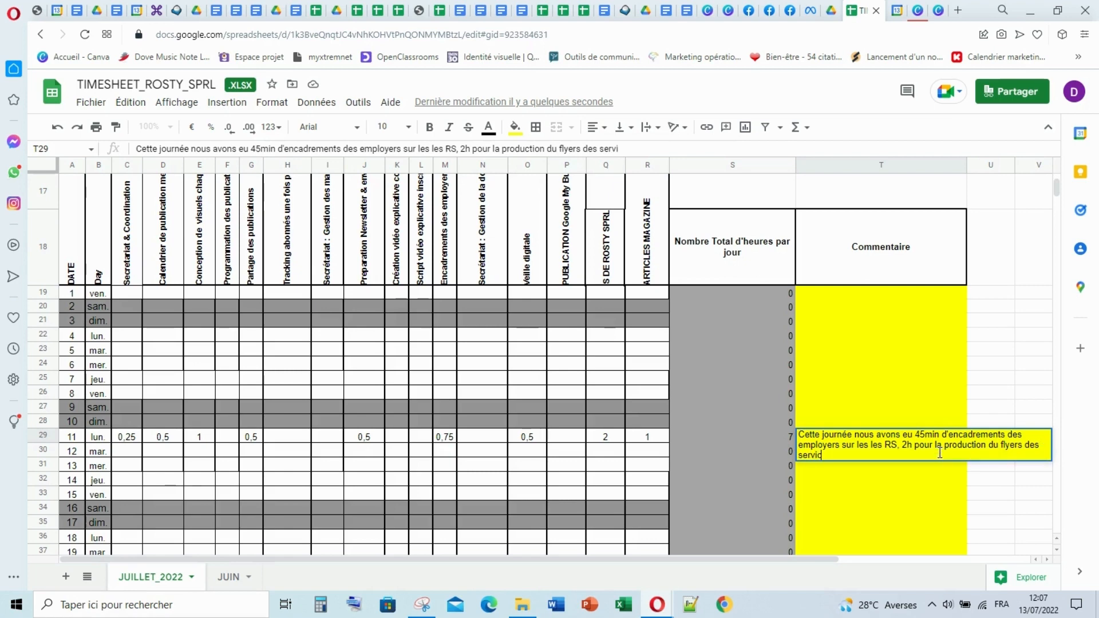
type("ces et 1h pour ")
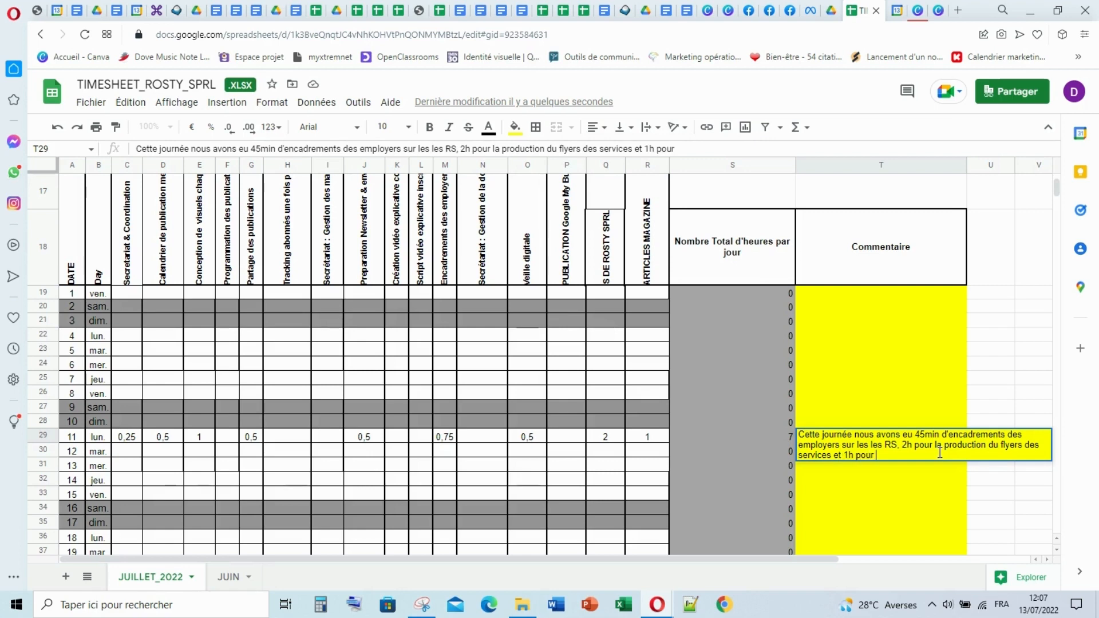
type("la réalisation")
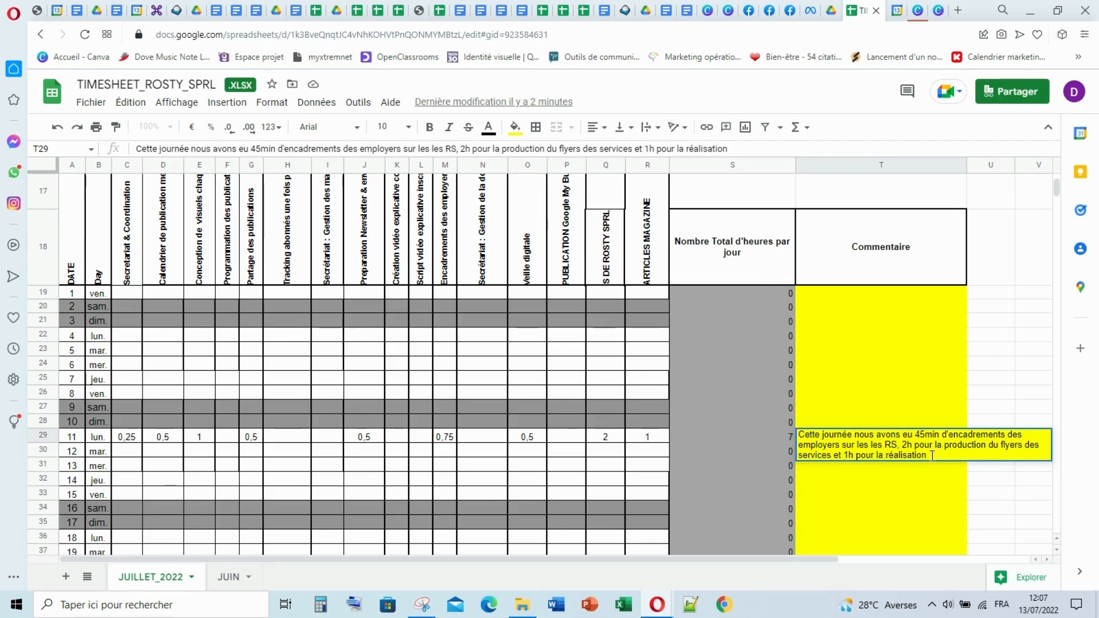
left_click(655, 258)
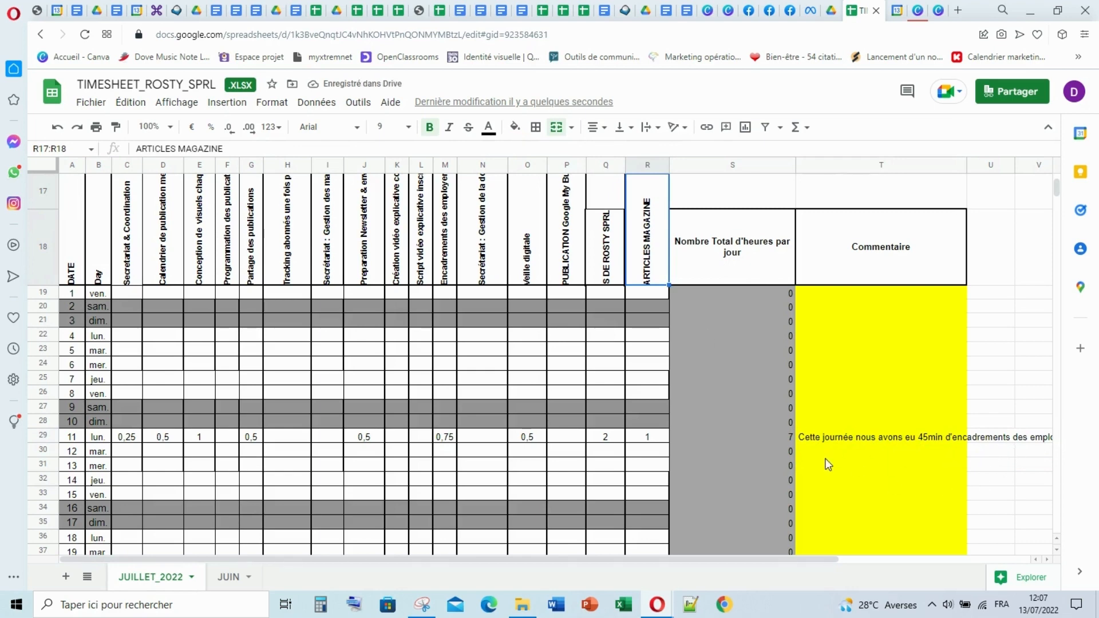
Complete Monday 11's comment by adding "d'un article de magazine" at its end, and reselect the comment cell.
left_click(882, 437)
double_click(882, 437)
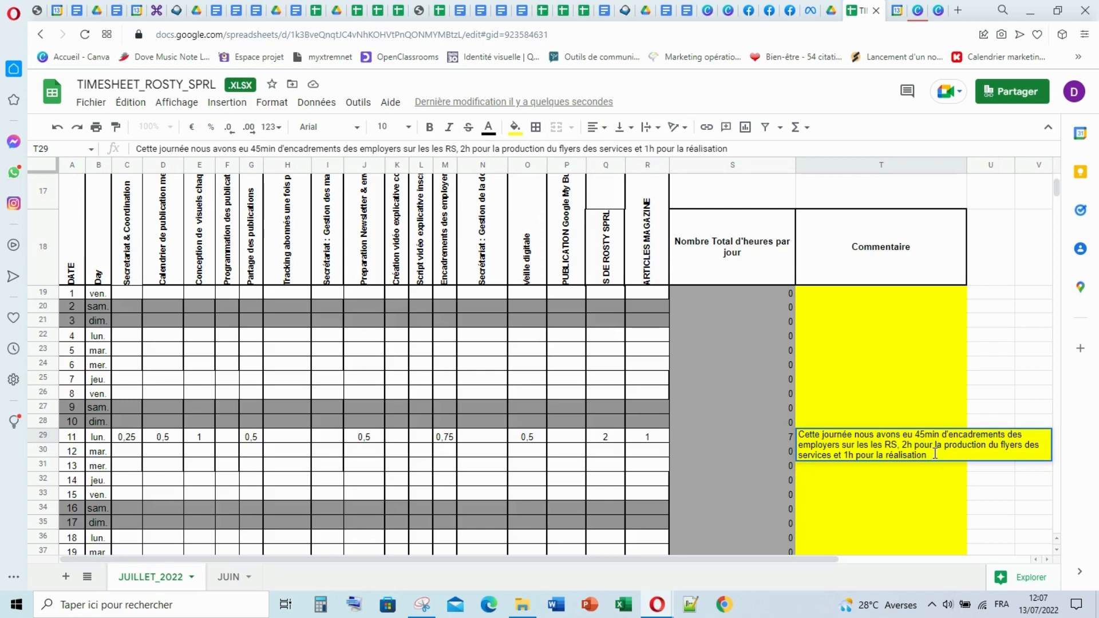
type("d'un article de ma")
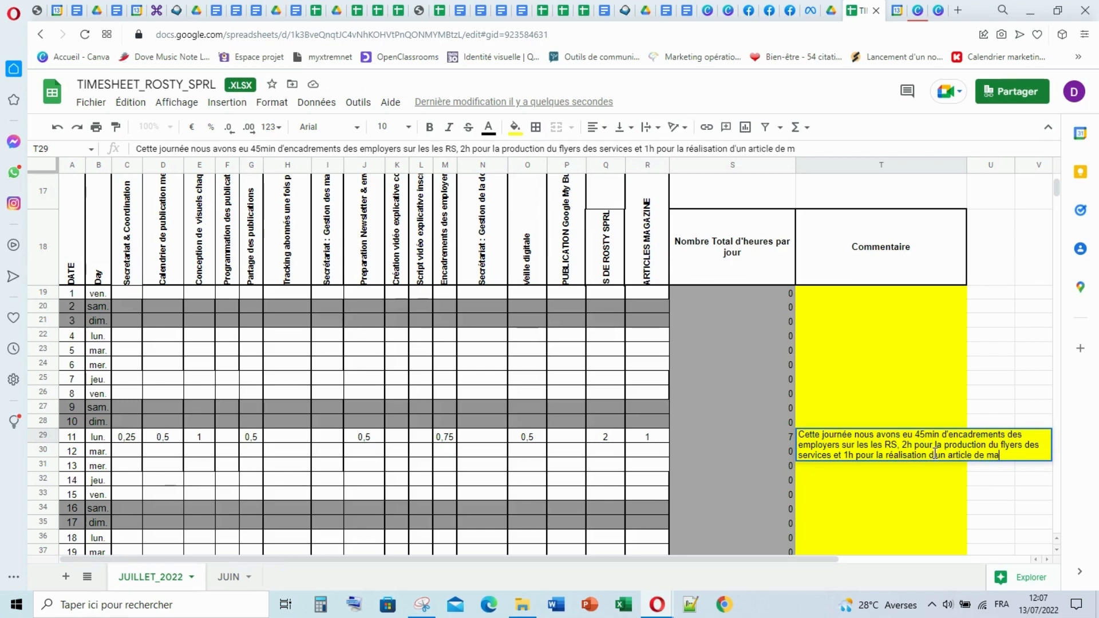
type("gazine")
left_click(643, 441)
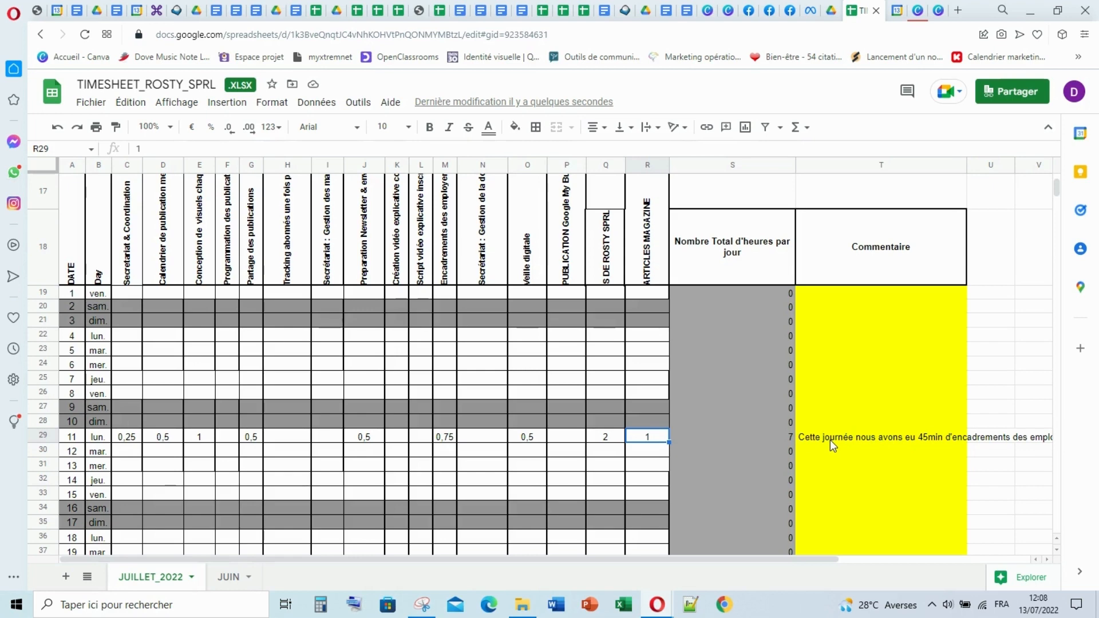
left_click(830, 440)
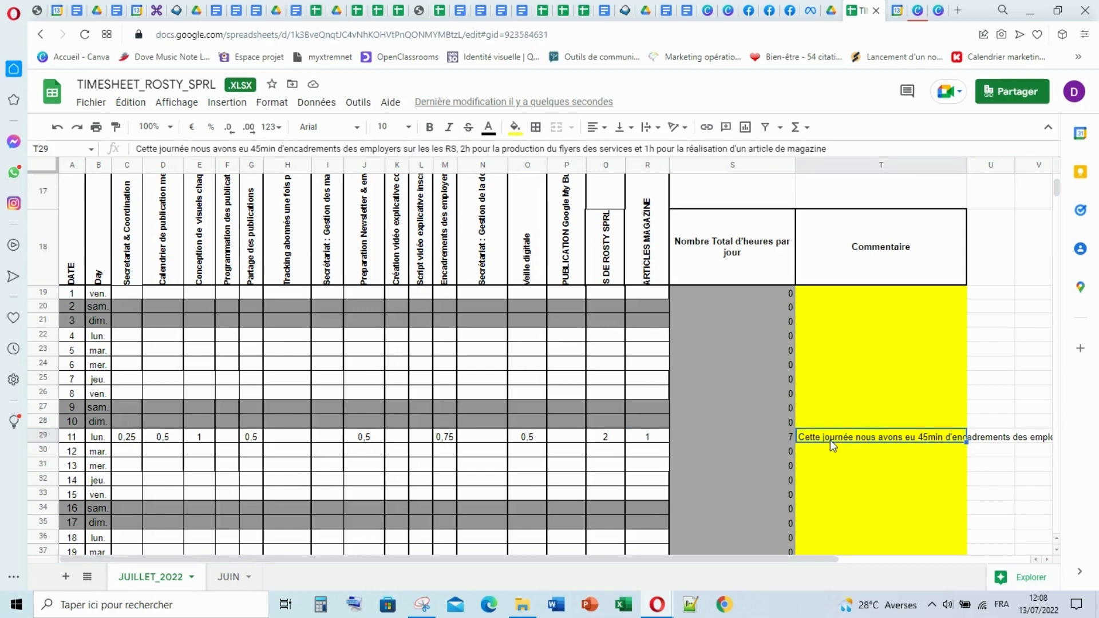